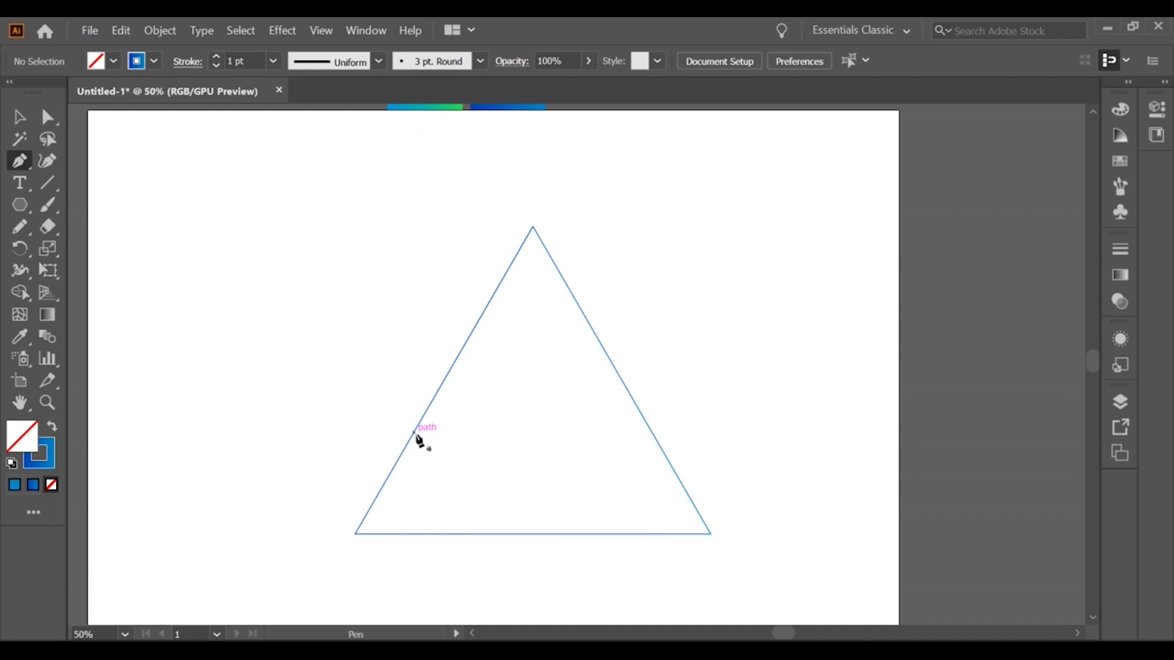
# Step: Draw a closed Pen path from the triangle's left side through an inner bend, curving to its right side and back around the apex
pyautogui.click(403, 450)
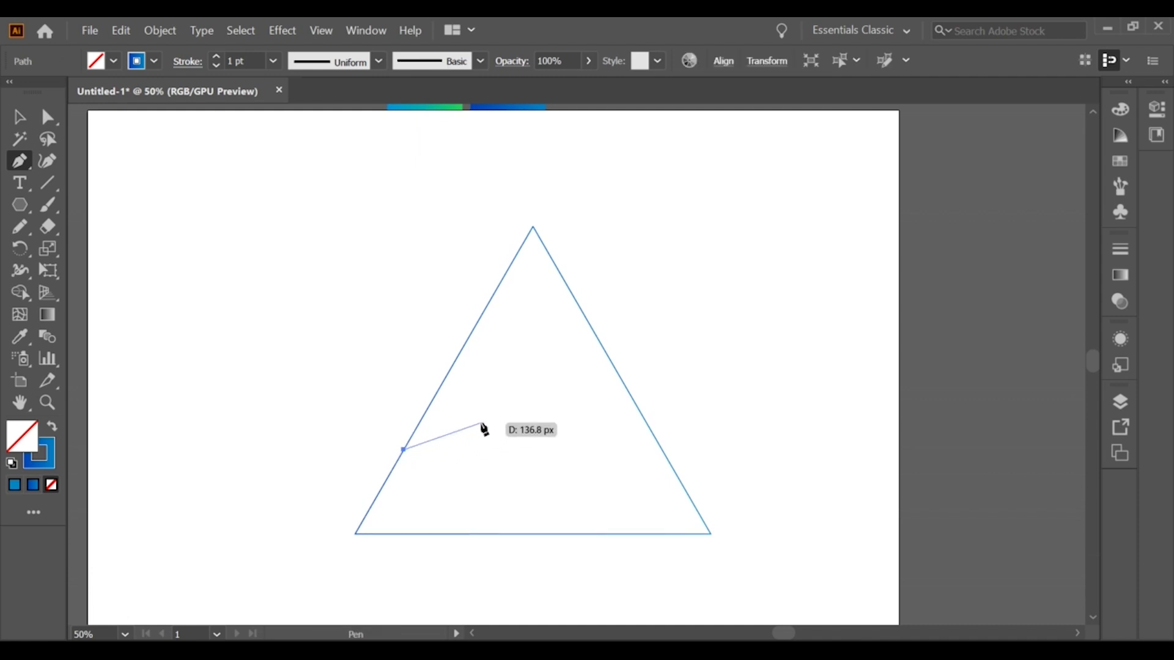
pyautogui.moveTo(496, 416); pyautogui.dragTo(505, 405)
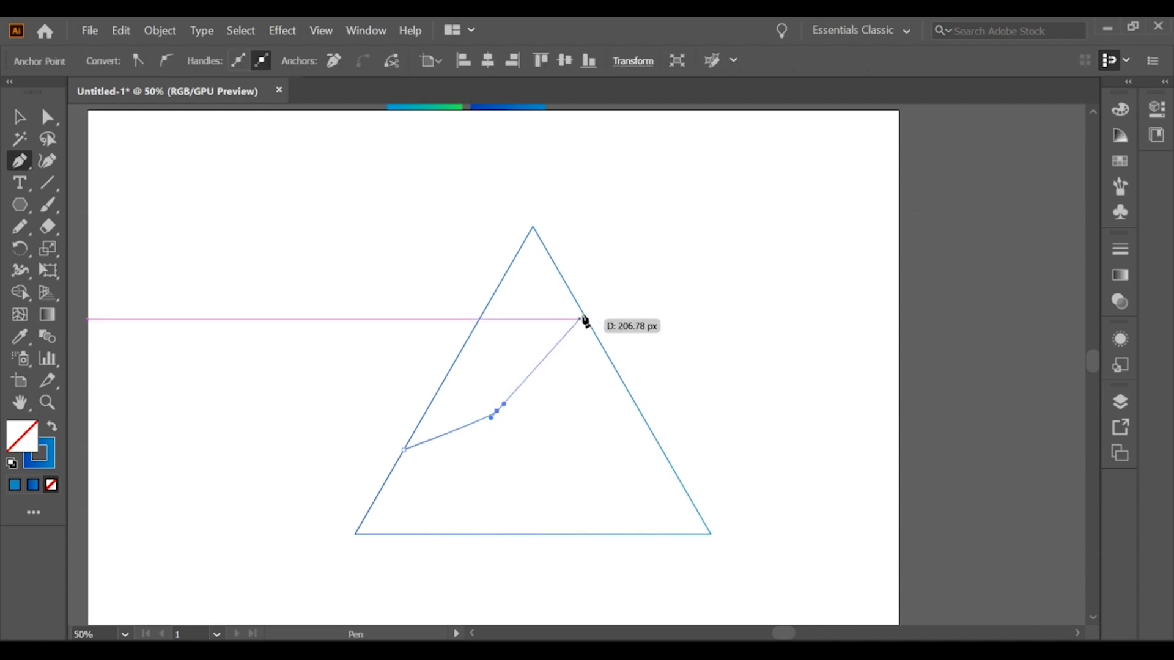
pyautogui.moveTo(584, 315); pyautogui.dragTo(654, 364)
pyautogui.hotkey('ctrl', 'z')
pyautogui.hotkey('ctrl', 'z')
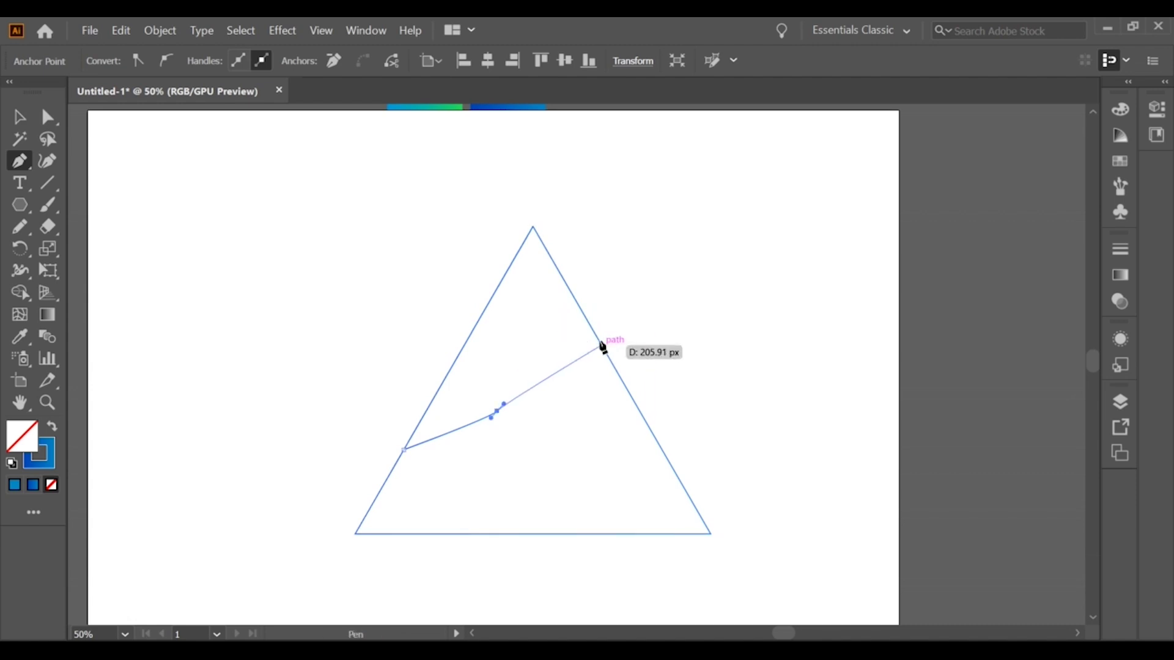
pyautogui.moveTo(596, 334); pyautogui.dragTo(679, 352)
pyautogui.click(596, 335)
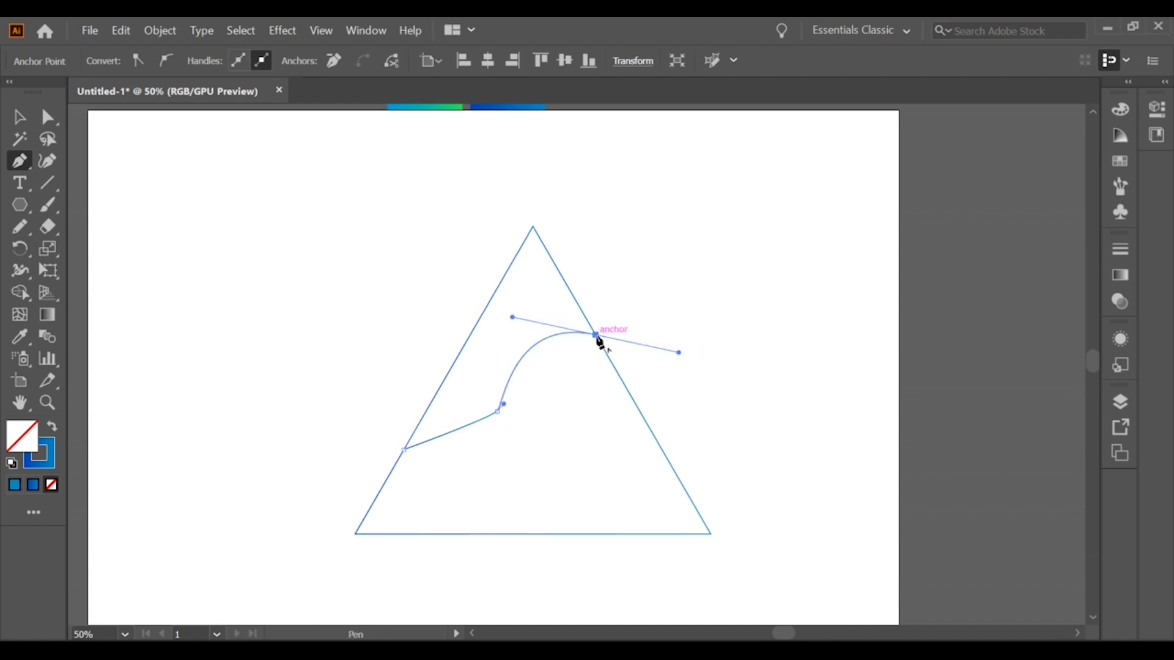
pyautogui.click(532, 228)
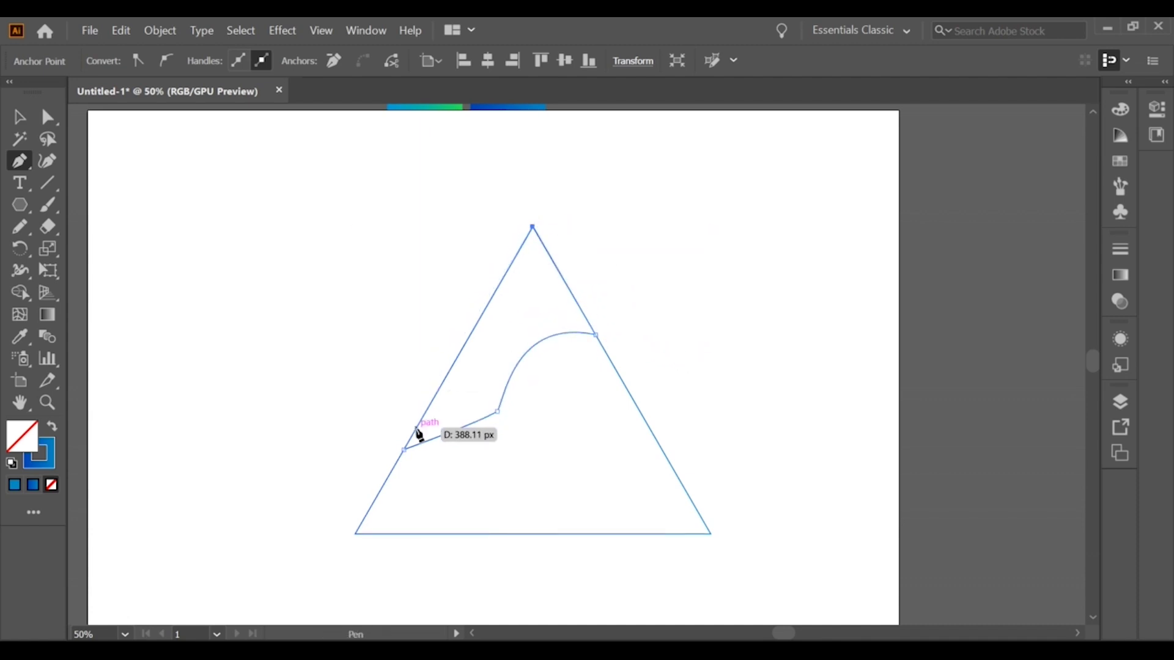
pyautogui.click(406, 450)
pyautogui.press('v')
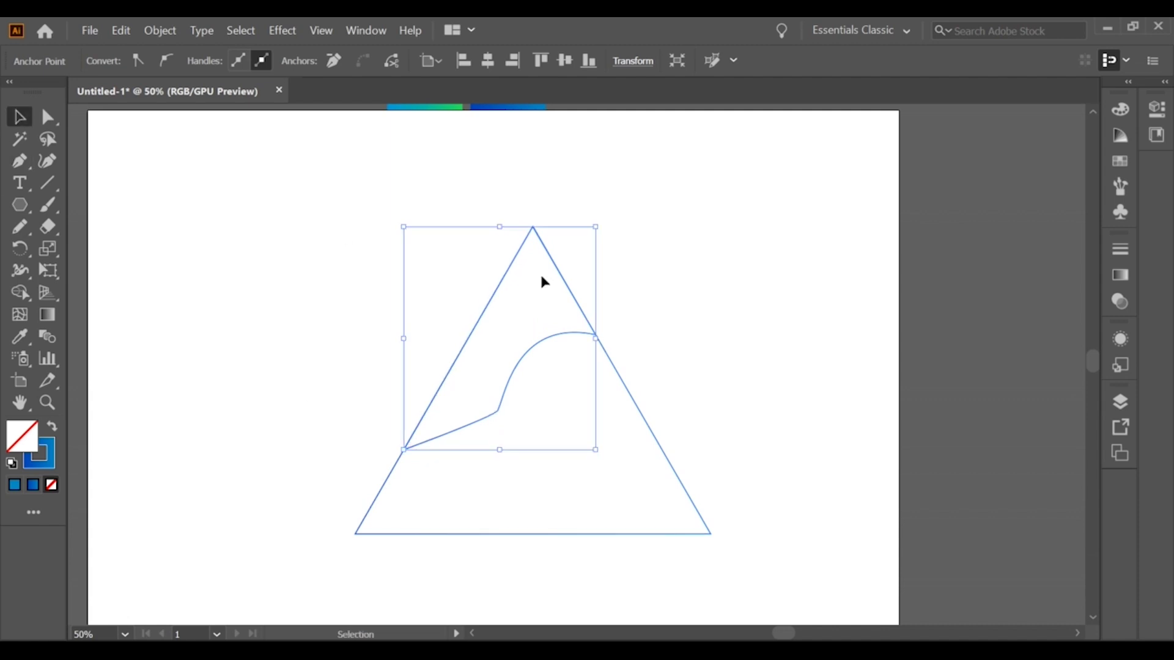
pyautogui.click(668, 360)
pyautogui.hotkey('ctrl', '=')
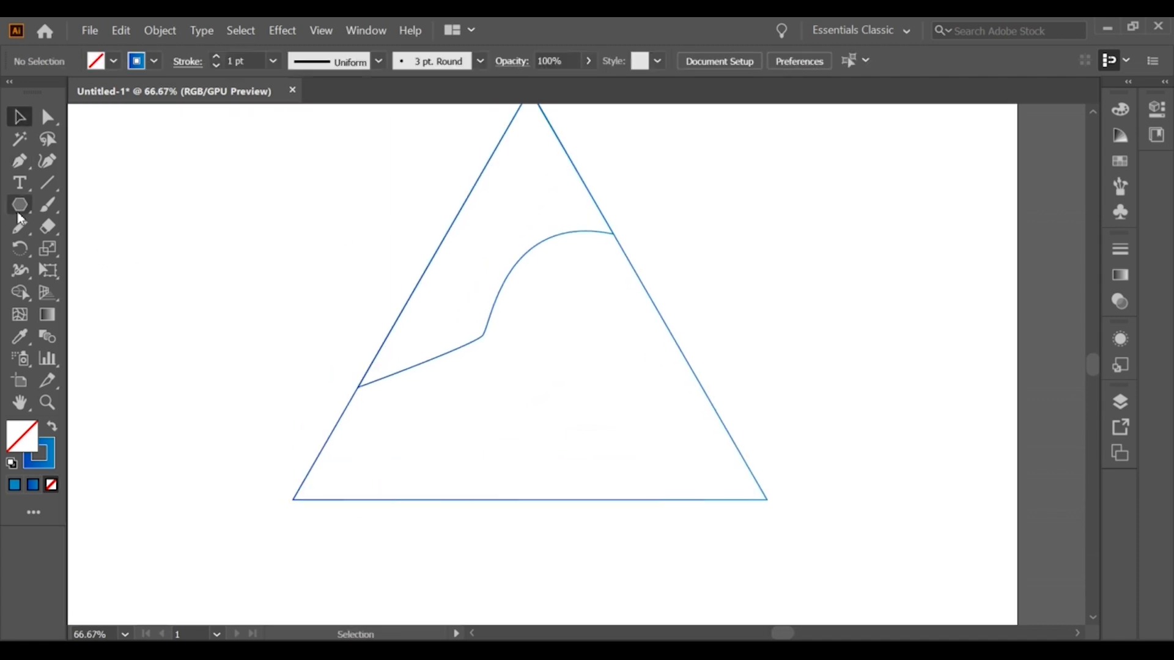
pyautogui.click(19, 161)
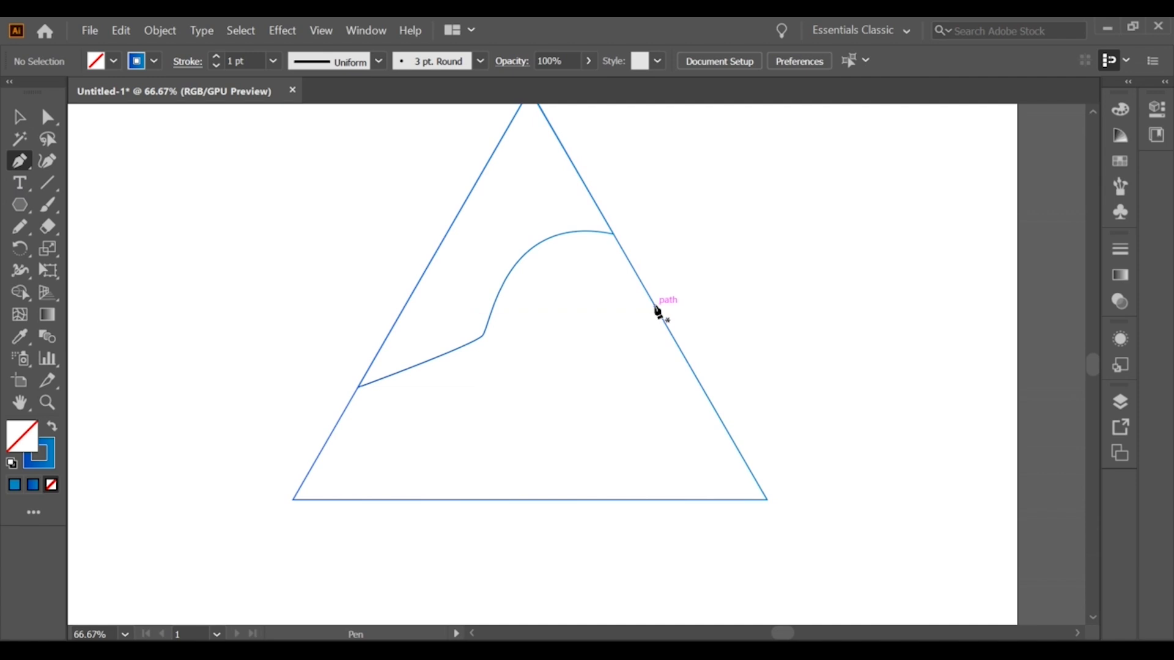
pyautogui.click(655, 305)
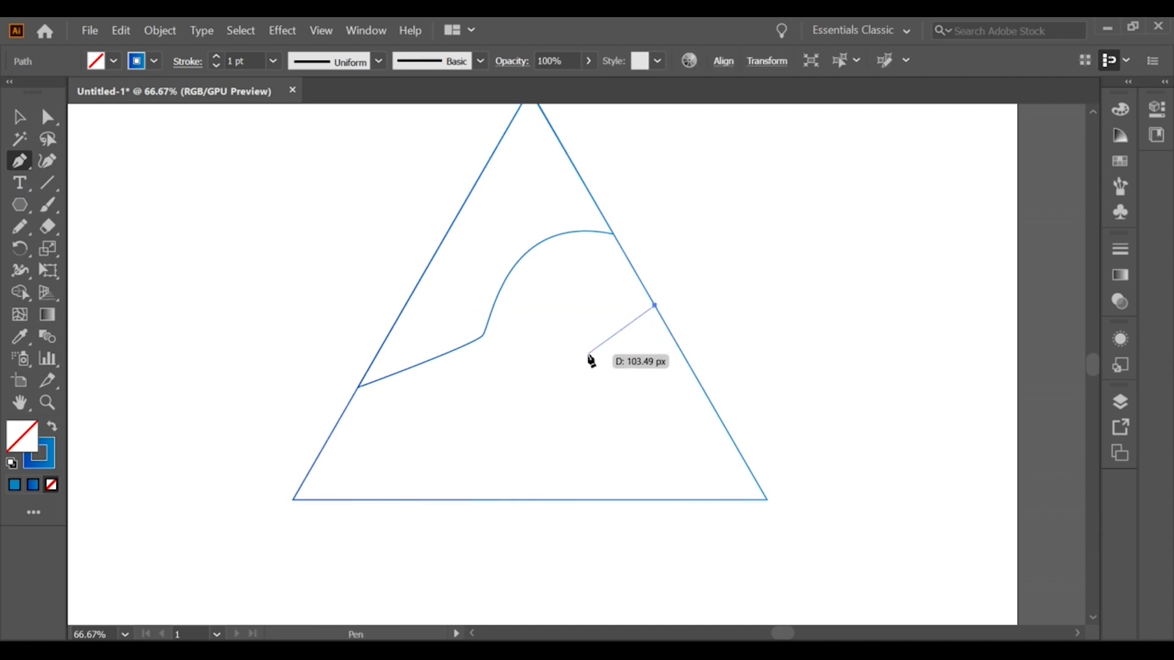
pyautogui.moveTo(589, 354); pyautogui.dragTo(524, 364)
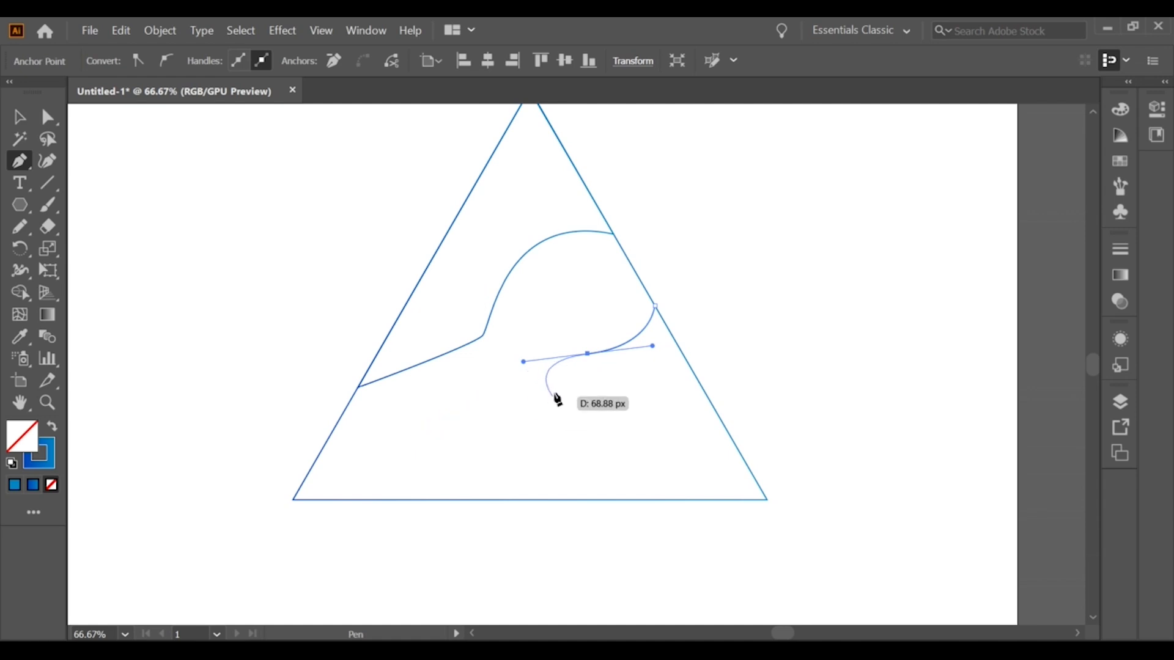
pyautogui.hotkey('ctrl', 'z')
pyautogui.moveTo(591, 358)
pyautogui.mouseDown()
pyautogui.moveTo(557, 370)
pyautogui.moveTo(536, 361)
pyautogui.moveTo(581, 365)
pyautogui.mouseUp()
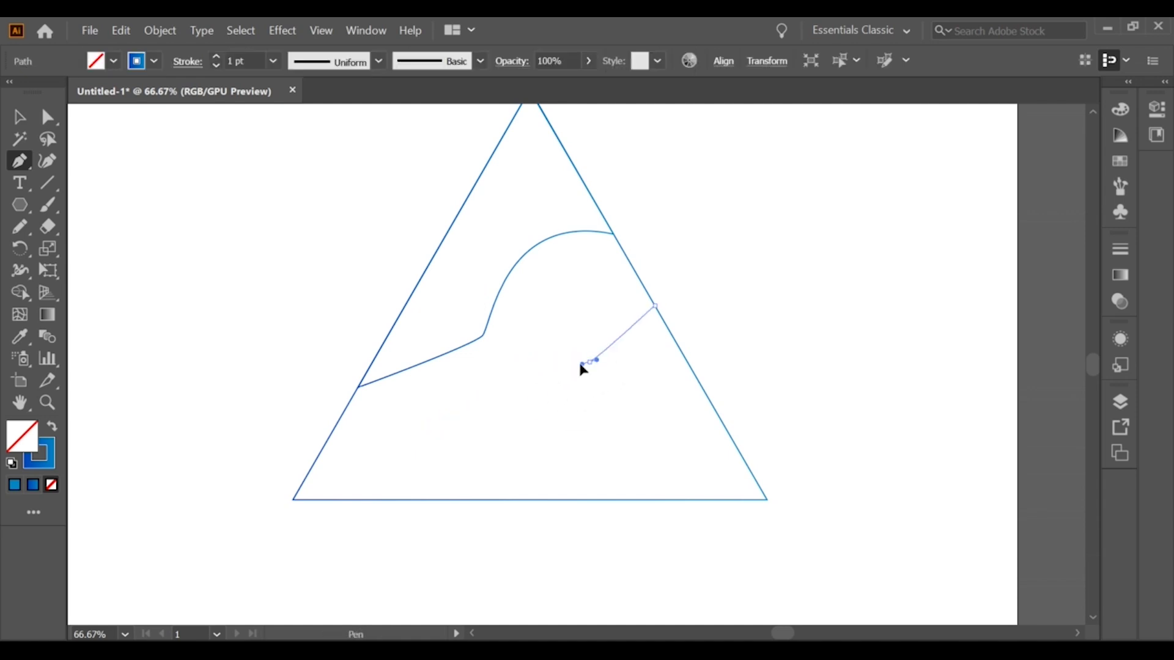
pyautogui.hotkey('ctrl', 'z')
pyautogui.hotkey('ctrl', 'z')
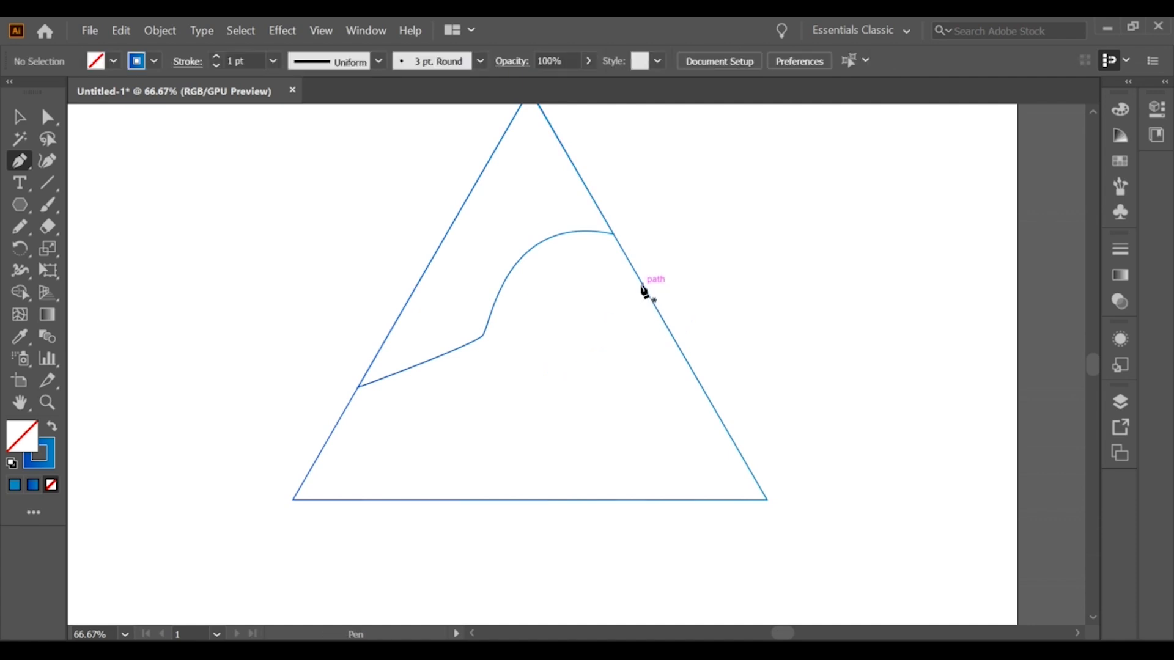
# Step: Start a second Pen path on the triangle's right side just below the first shape, curving down and inward towards the left
pyautogui.click(642, 283)
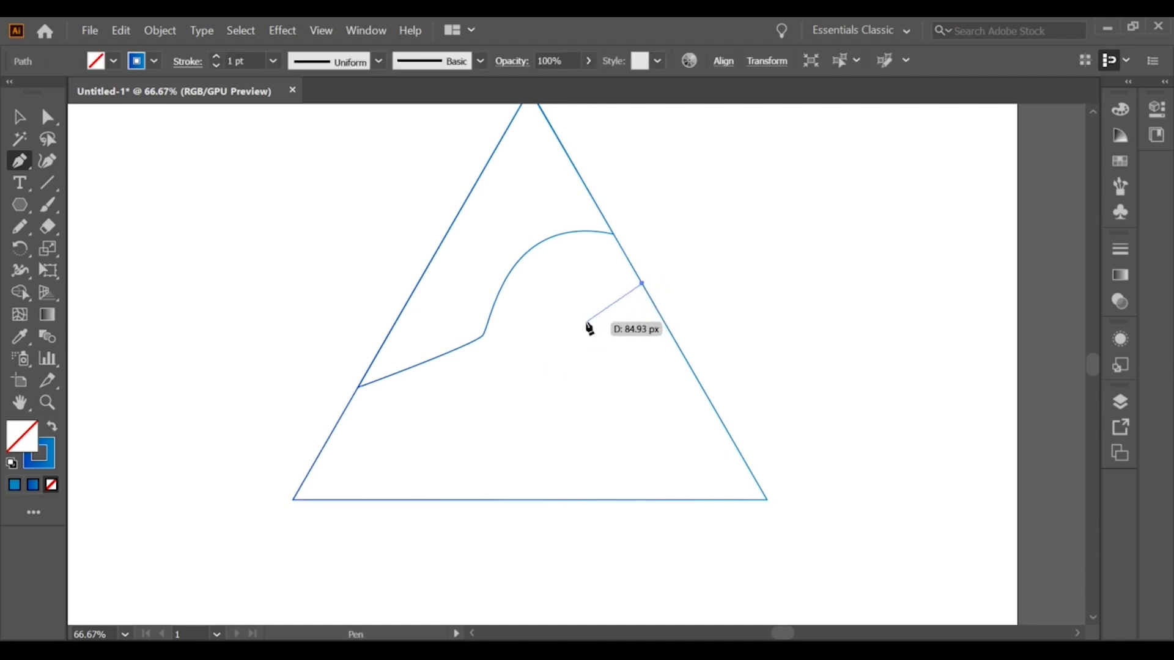
pyautogui.moveTo(581, 360); pyautogui.dragTo(419, 432)
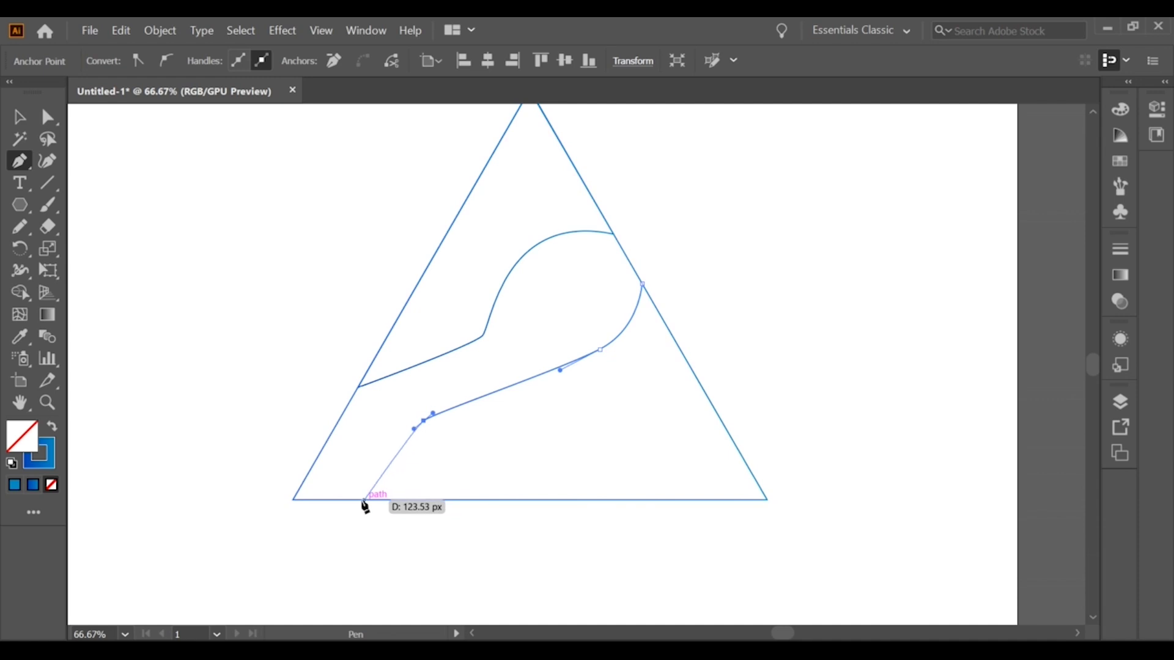
pyautogui.moveTo(358, 500)
pyautogui.mouseDown()
pyautogui.moveTo(353, 511)
pyautogui.moveTo(359, 502)
pyautogui.mouseUp()
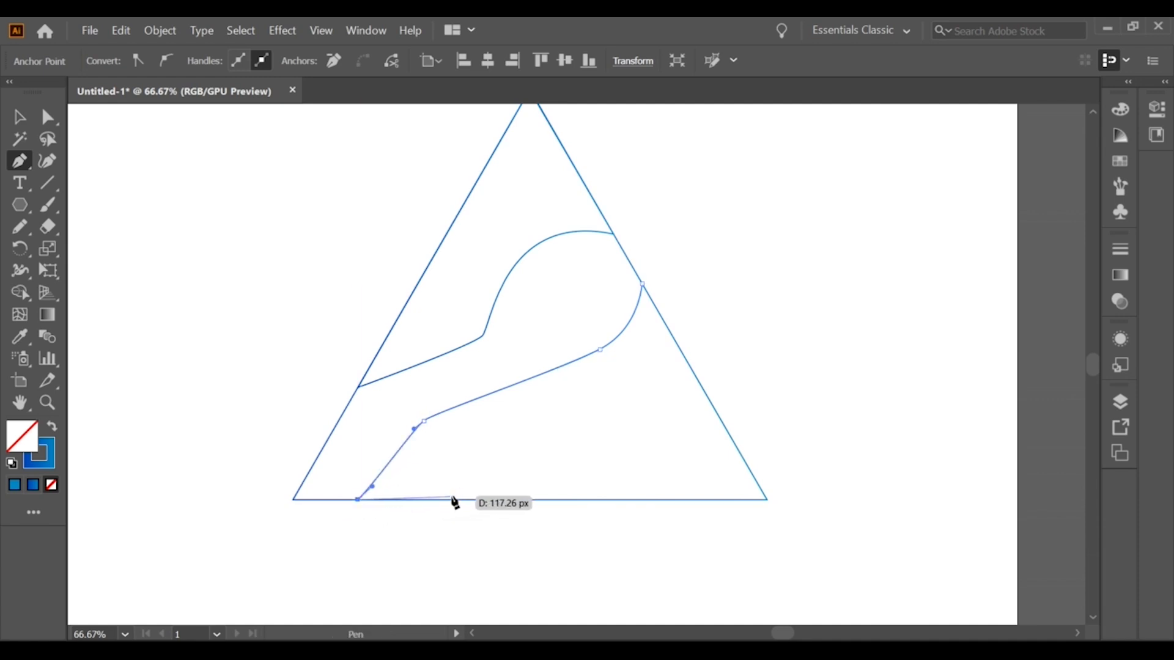
pyautogui.moveTo(460, 498); pyautogui.dragTo(465, 497)
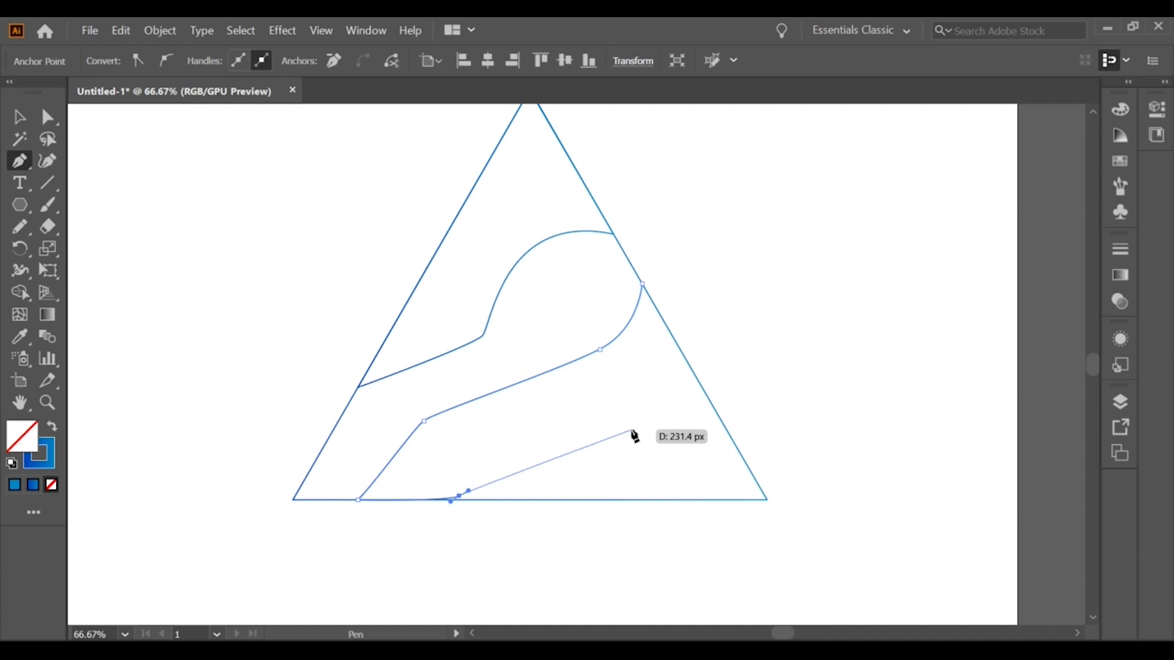
pyautogui.hotkey('ctrl', 'z')
pyautogui.hotkey('ctrl', 'z')
pyautogui.hotkey('ctrl', 'z')
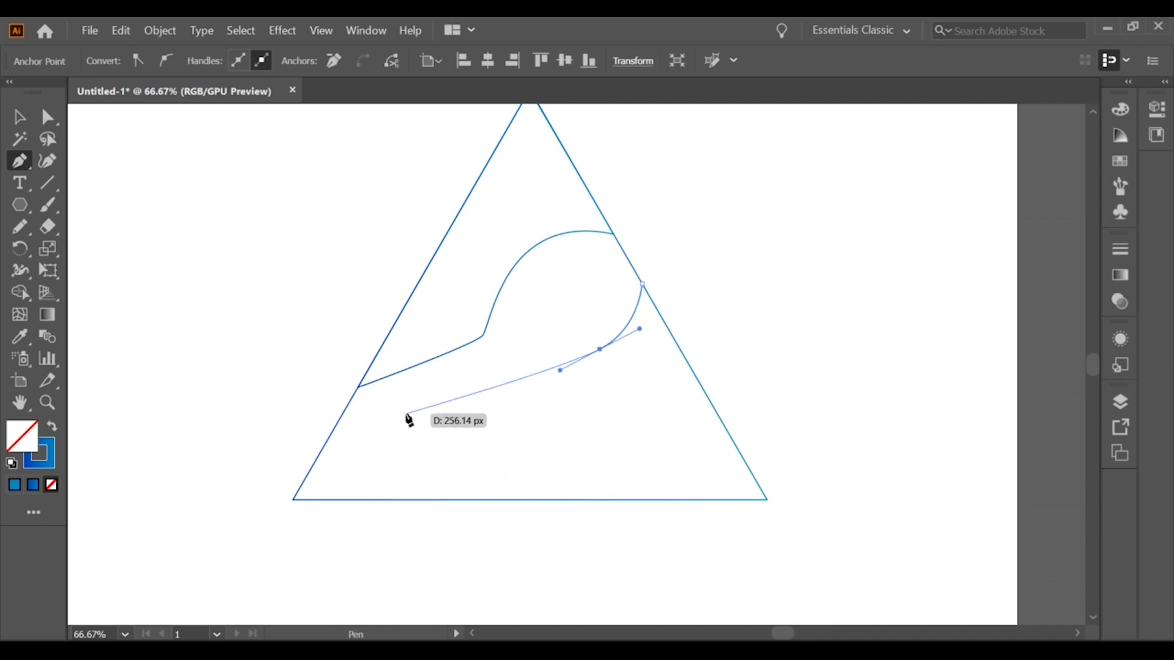
# Step: Continue the second path with a smooth bend near the triangle's left side, down to the base close to its left corner
pyautogui.press('ctrl')
pyautogui.moveTo(408, 408); pyautogui.dragTo(397, 418)
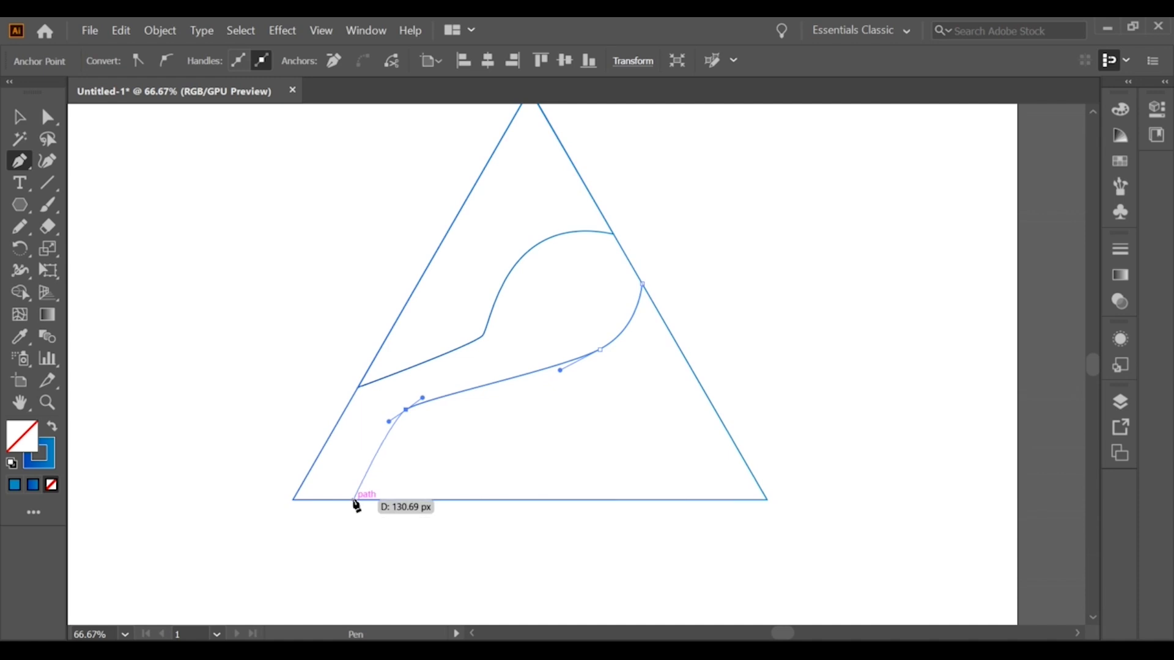
pyautogui.click(335, 501)
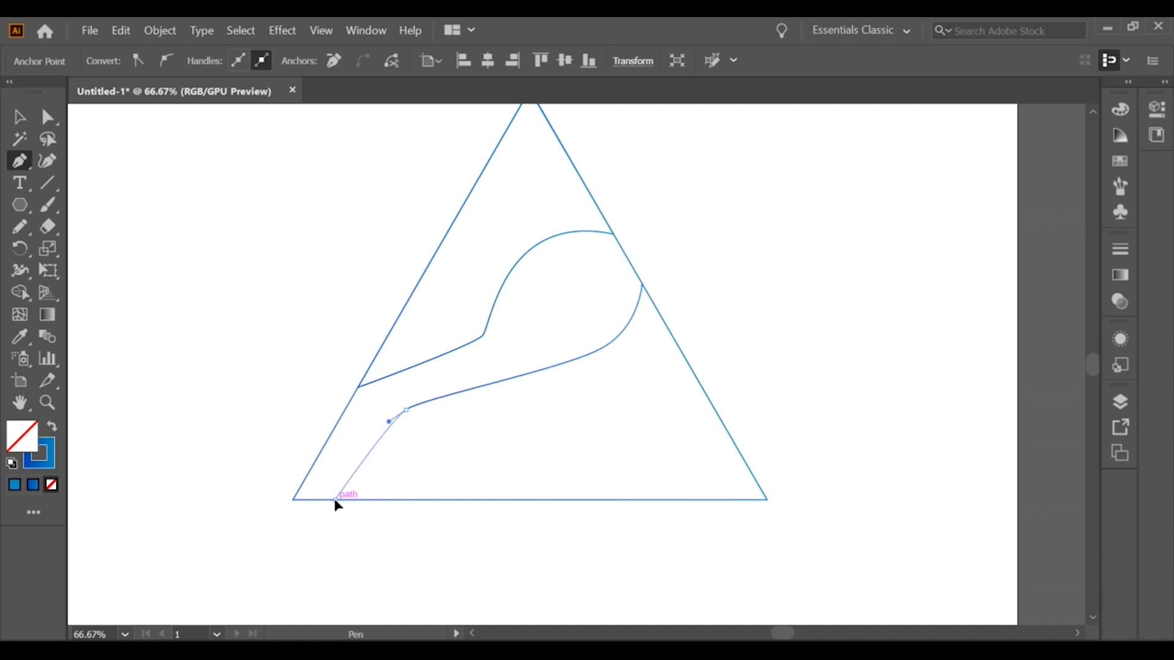
pyautogui.moveTo(335, 505); pyautogui.dragTo(333, 508)
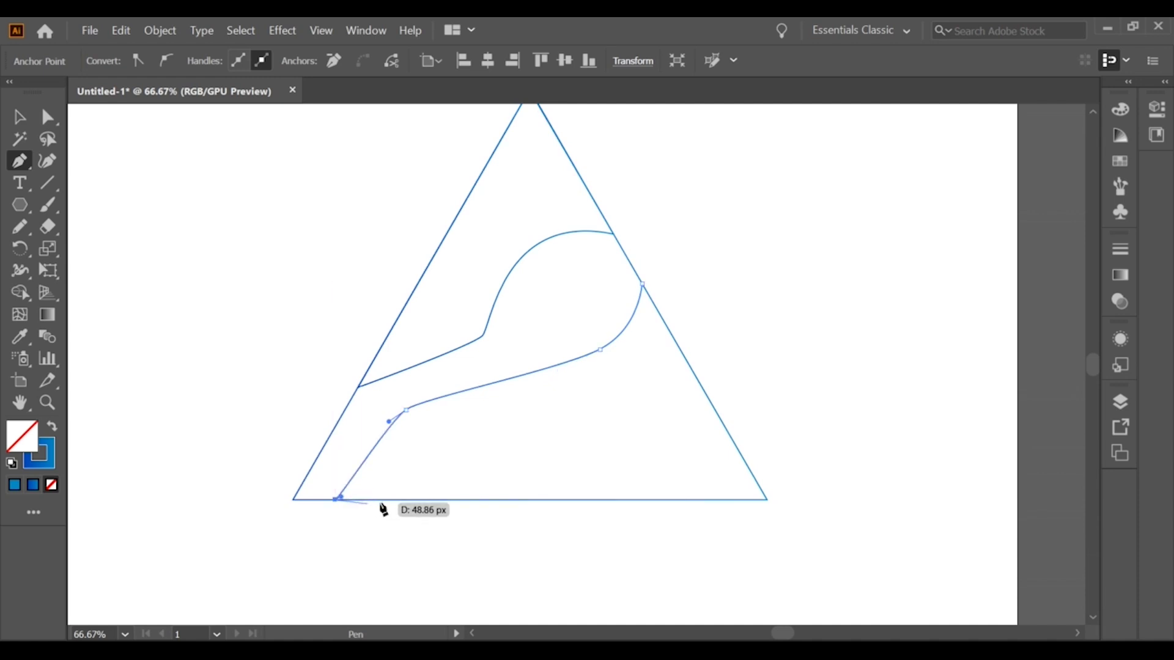
# Step: Extend the second path along the triangle's base and place a slightly raised anchor with short handles angled up to the right
pyautogui.click(434, 500)
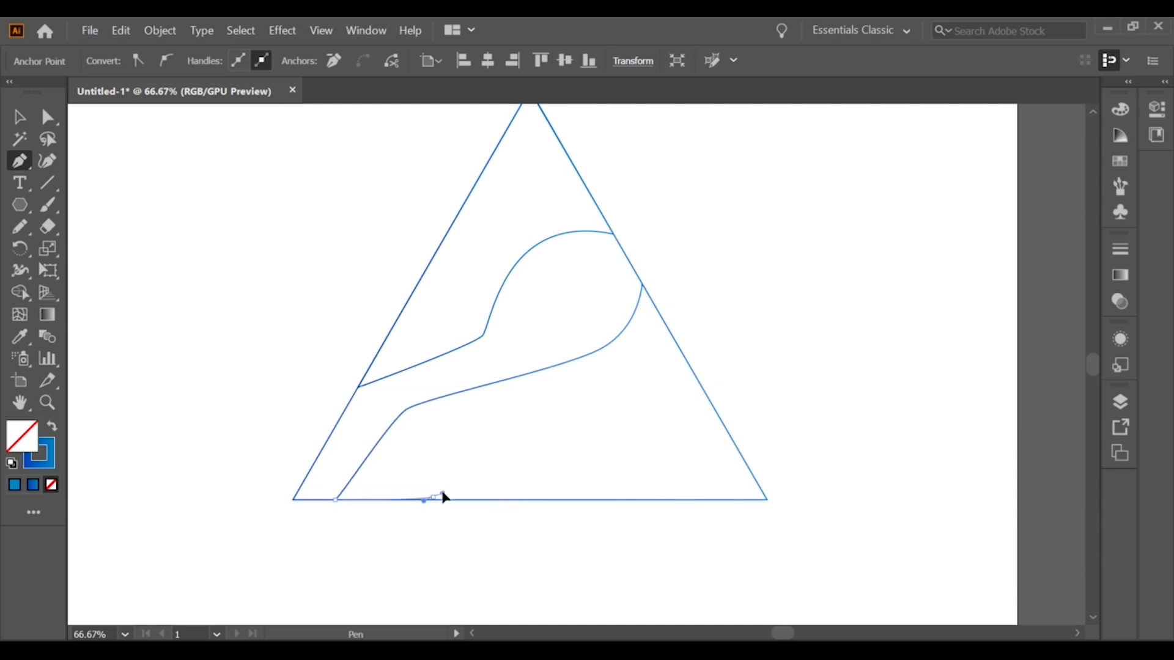
pyautogui.click(440, 494)
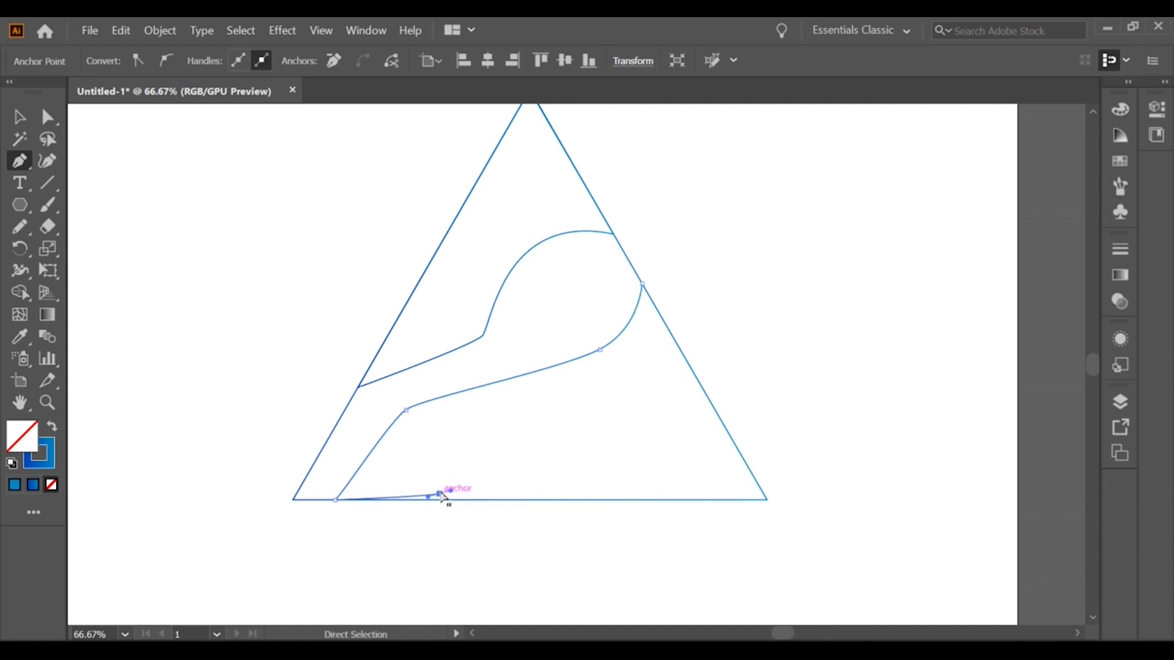
pyautogui.scroll(2, 443, 495)
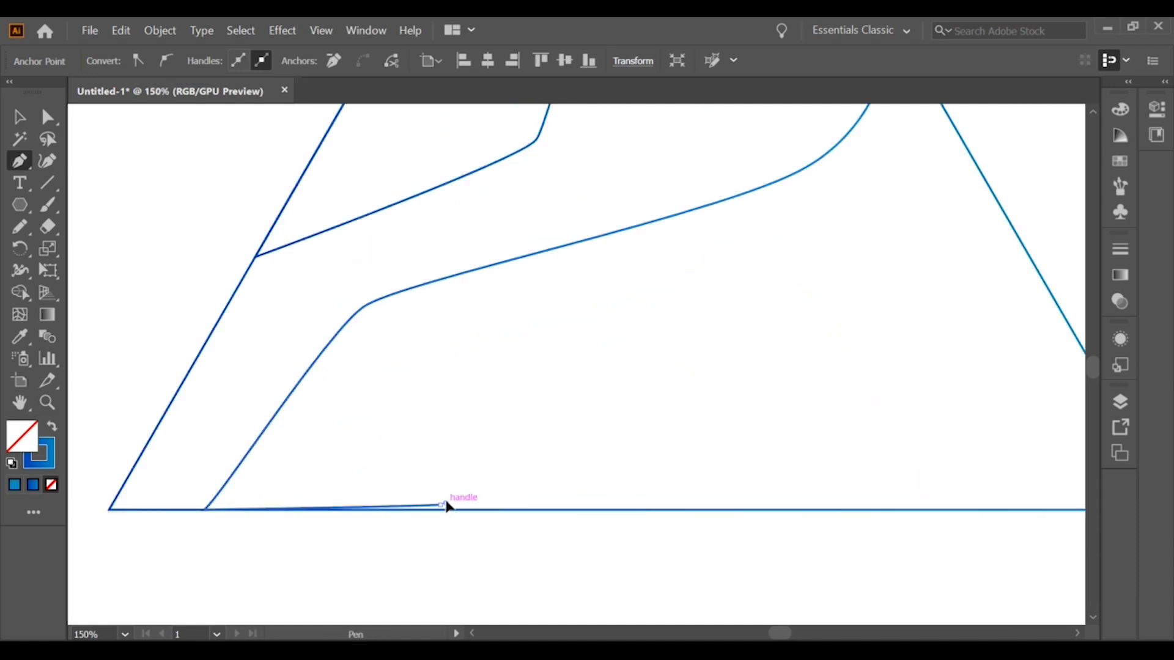
pyautogui.moveTo(444, 507); pyautogui.dragTo(449, 492)
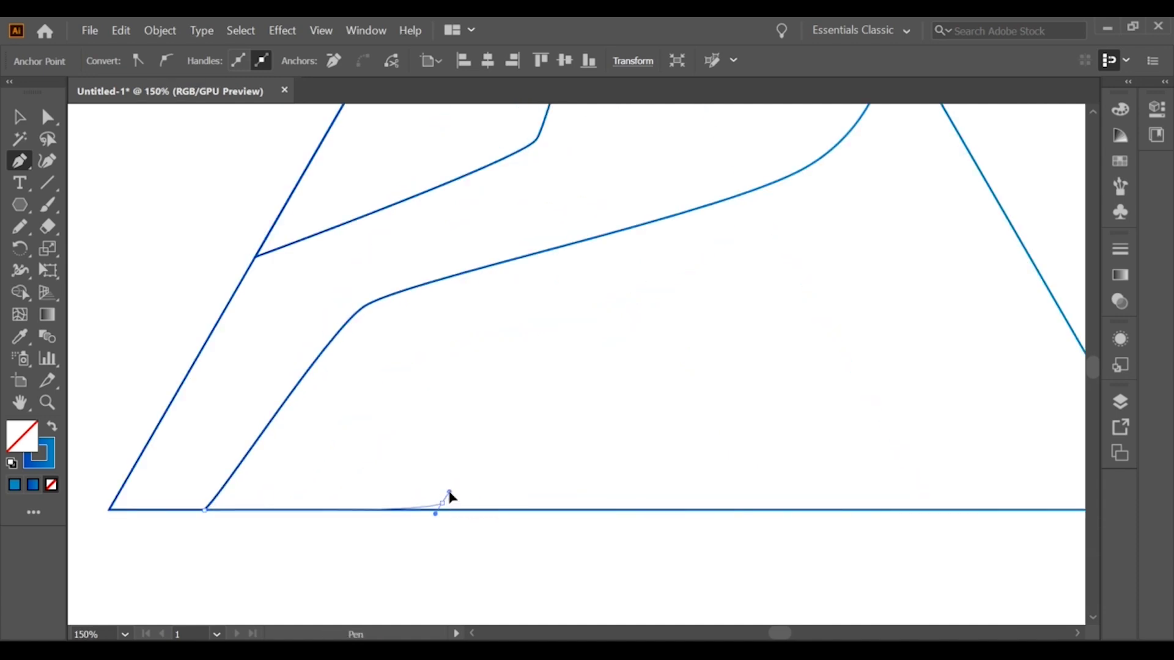
pyautogui.hotkey('ctrl', 'z')
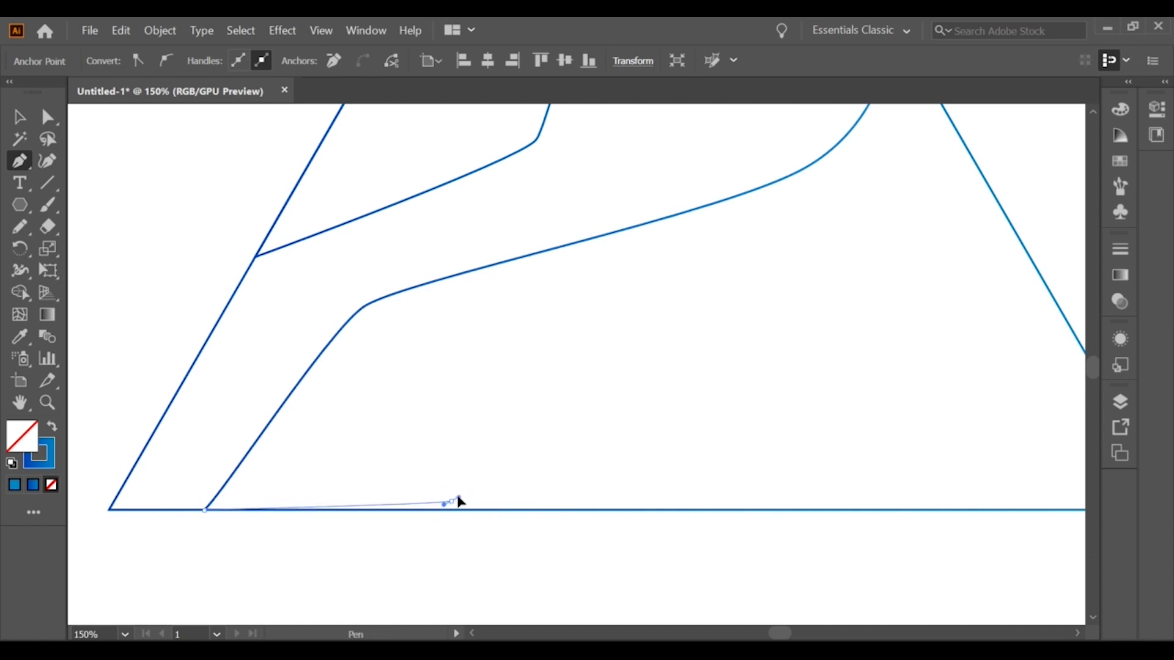
pyautogui.moveTo(448, 506); pyautogui.dragTo(457, 499)
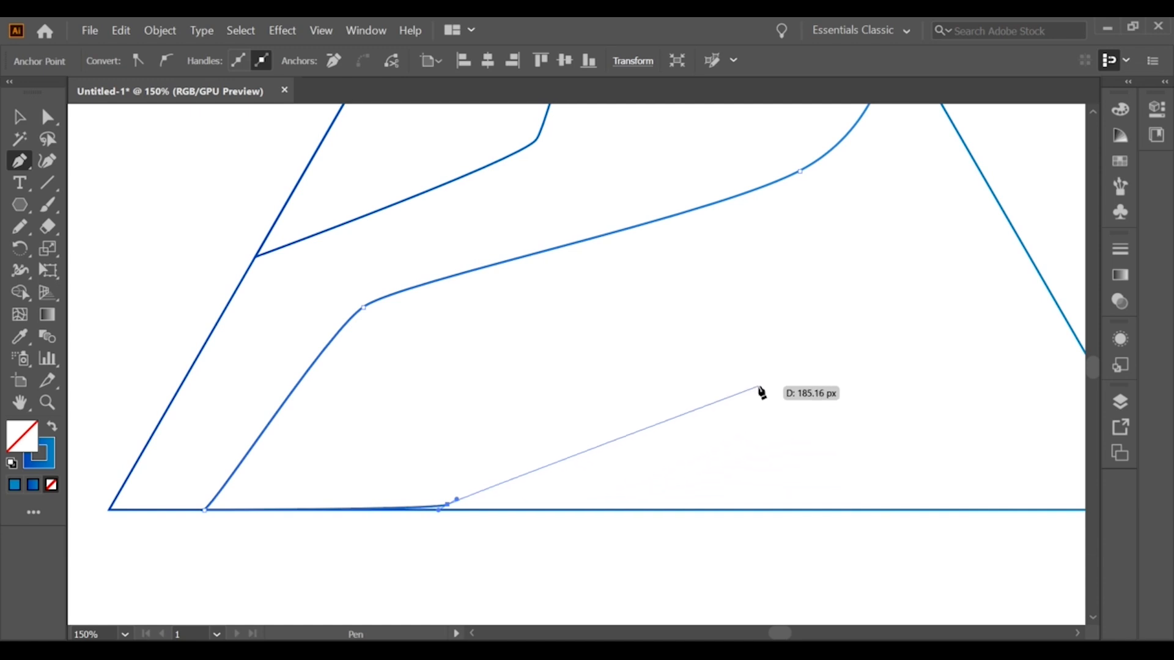
# Step: Add an anchor rising to the right and close the second path at its starting anchor with a curve bulging towards the triangle's right side
pyautogui.moveTo(861, 336); pyautogui.dragTo(892, 327)
pyautogui.scroll(3, 923, 355)
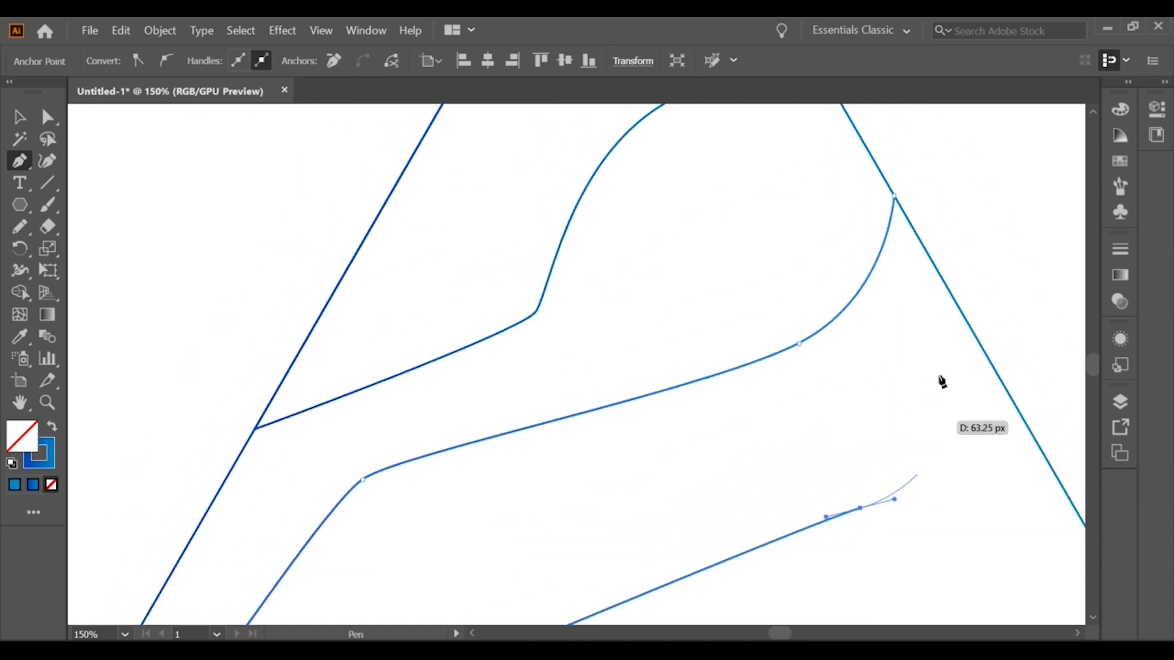
pyautogui.scroll(-1, 900, 239)
pyautogui.moveTo(895, 222); pyautogui.dragTo(818, 251)
pyautogui.scroll(-3, 822, 259)
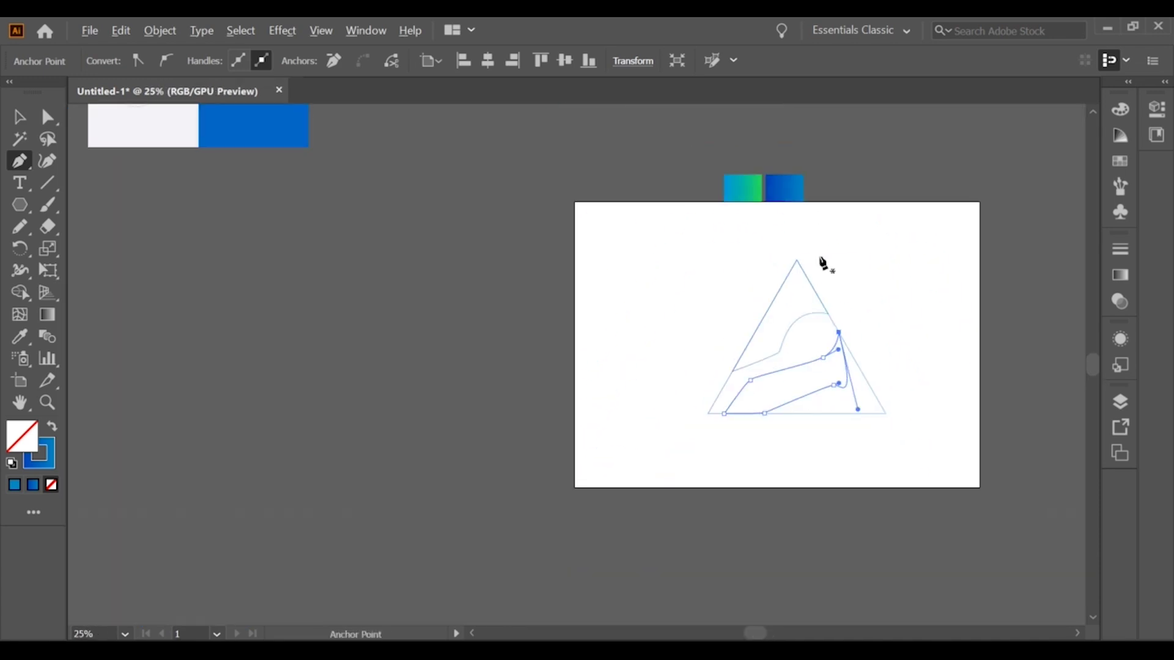
pyautogui.scroll(2, 824, 261)
pyautogui.moveTo(832, 353); pyautogui.dragTo(770, 261)
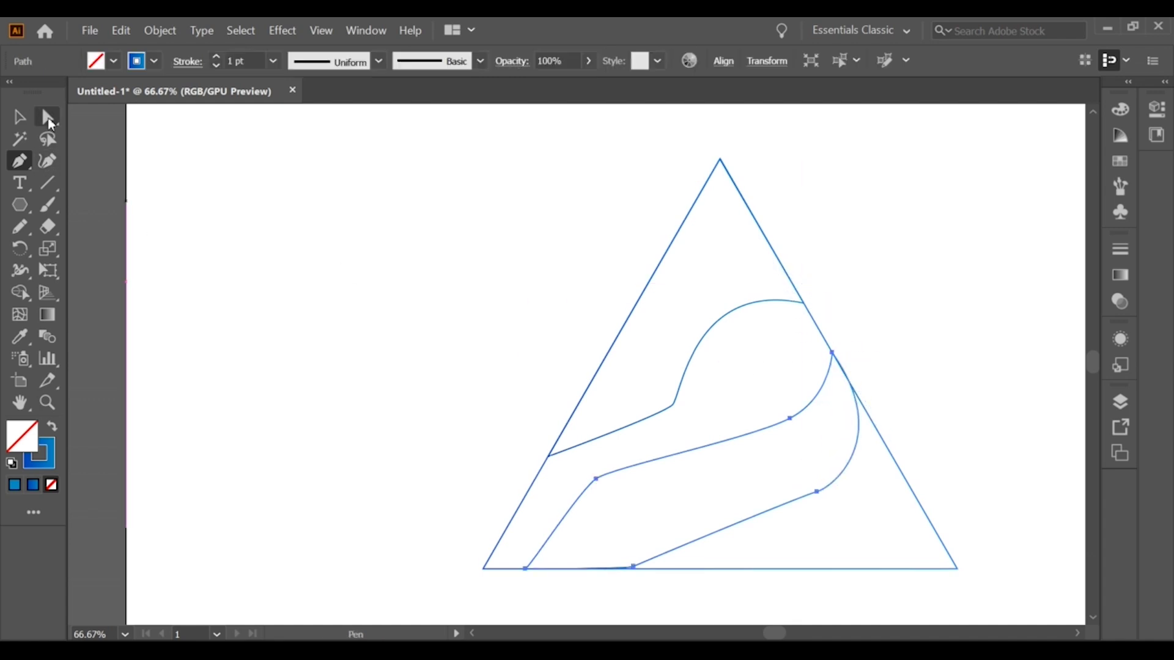
pyautogui.keyDown('ctrl'); pyautogui.click(694, 388); pyautogui.keyUp('ctrl')
# Step: Move the second shape's lower-right anchor slightly downward with the Direct Selection tool to reshape the bulging curve
pyautogui.keyDown('alt'); pyautogui.scroll(1, 846, 477); pyautogui.keyUp('alt')
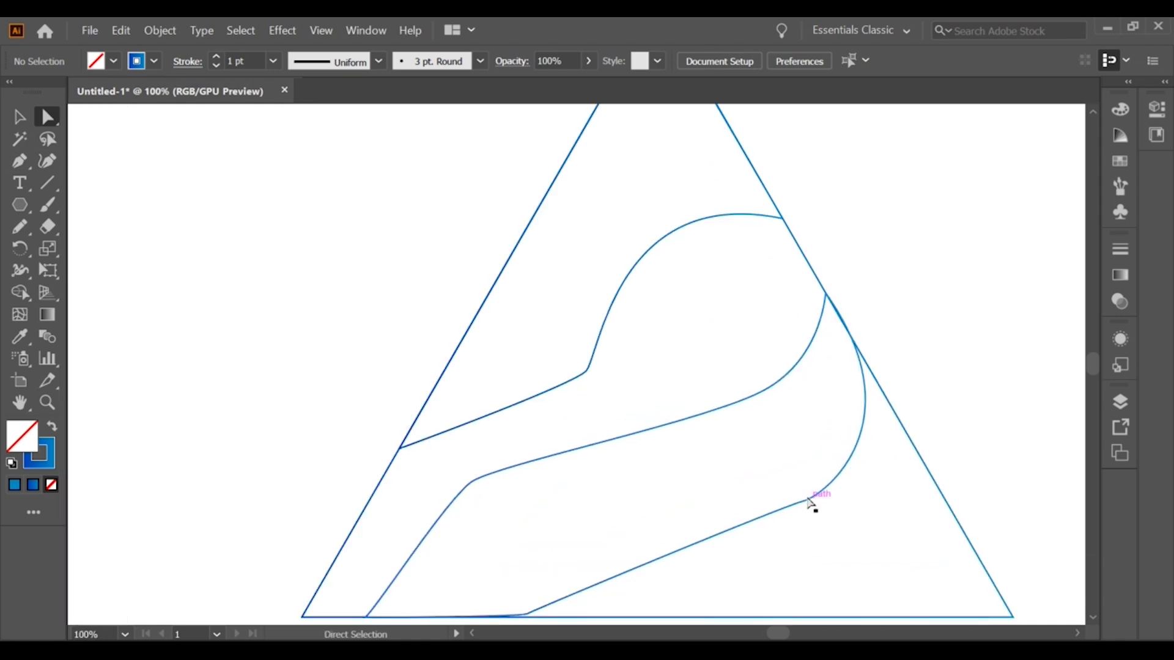
pyautogui.moveTo(791, 482); pyautogui.dragTo(696, 399)
pyautogui.moveTo(801, 304)
pyautogui.mouseDown()
pyautogui.moveTo(815, 311)
pyautogui.moveTo(804, 302)
pyautogui.moveTo(805, 318)
pyautogui.mouseUp()
pyautogui.click(841, 349)
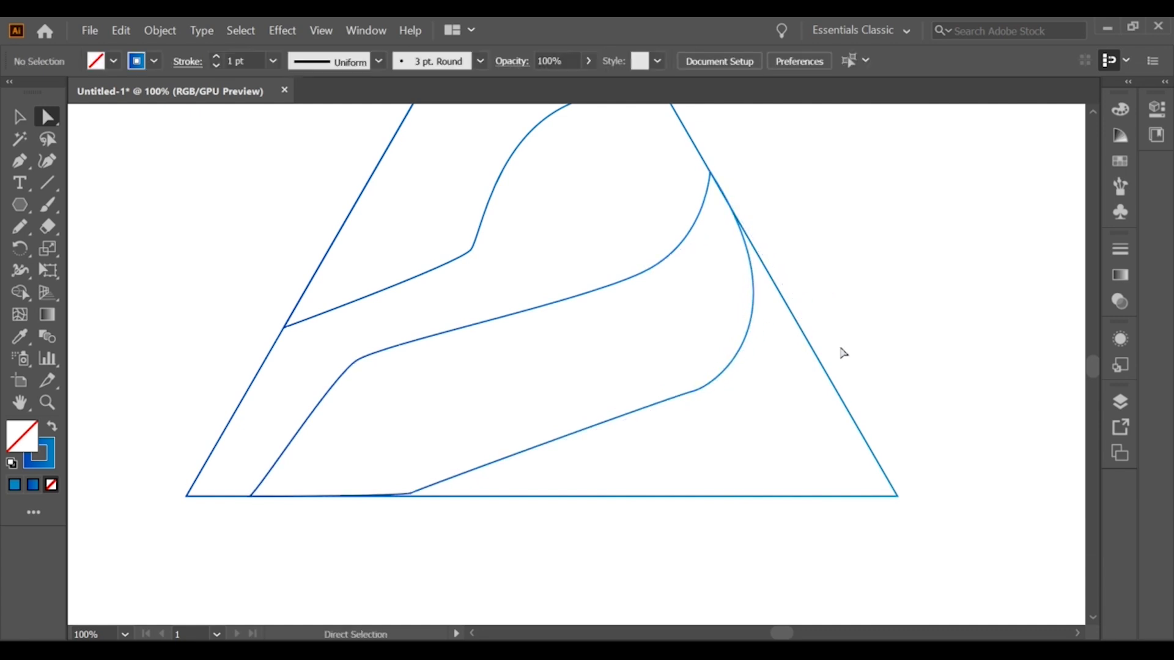
# Step: Smooth the bend at the second shape's lower-right anchor by adjusting both of its direction handles
pyautogui.scroll(-1, 841, 349)
pyautogui.scroll(1, 538, 478)
pyautogui.scroll(2, 550, 452)
pyautogui.scroll(-3, 548, 404)
pyautogui.scroll(1, 709, 441)
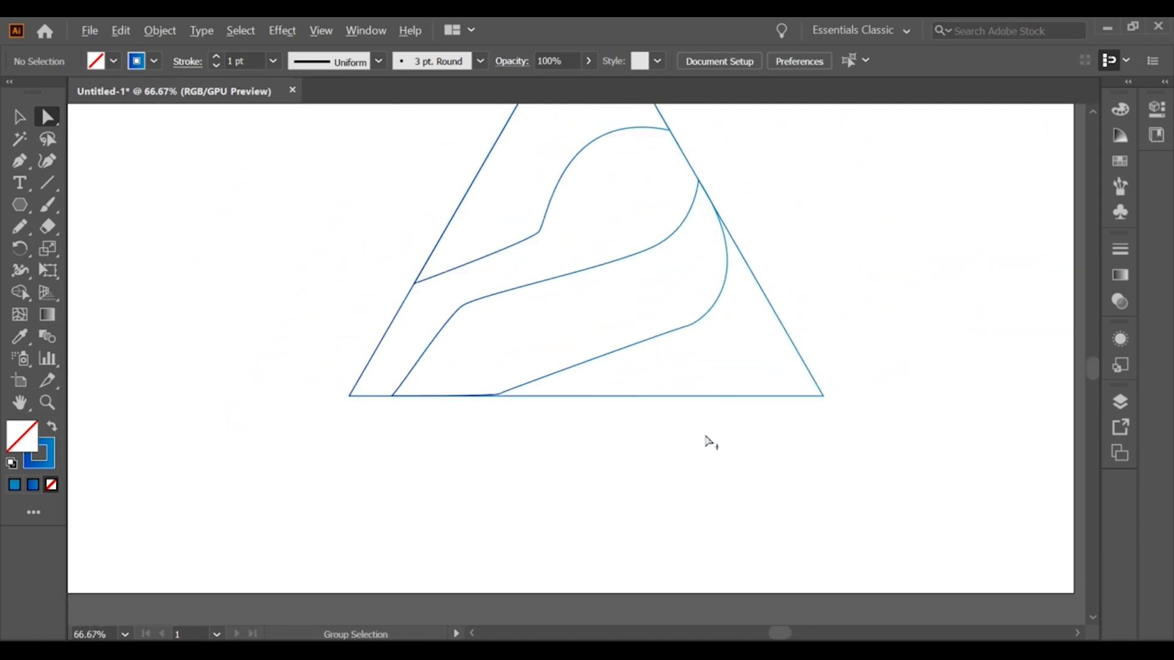
pyautogui.scroll(2, 705, 329)
pyautogui.click(688, 325)
pyautogui.moveTo(676, 331); pyautogui.dragTo(635, 347)
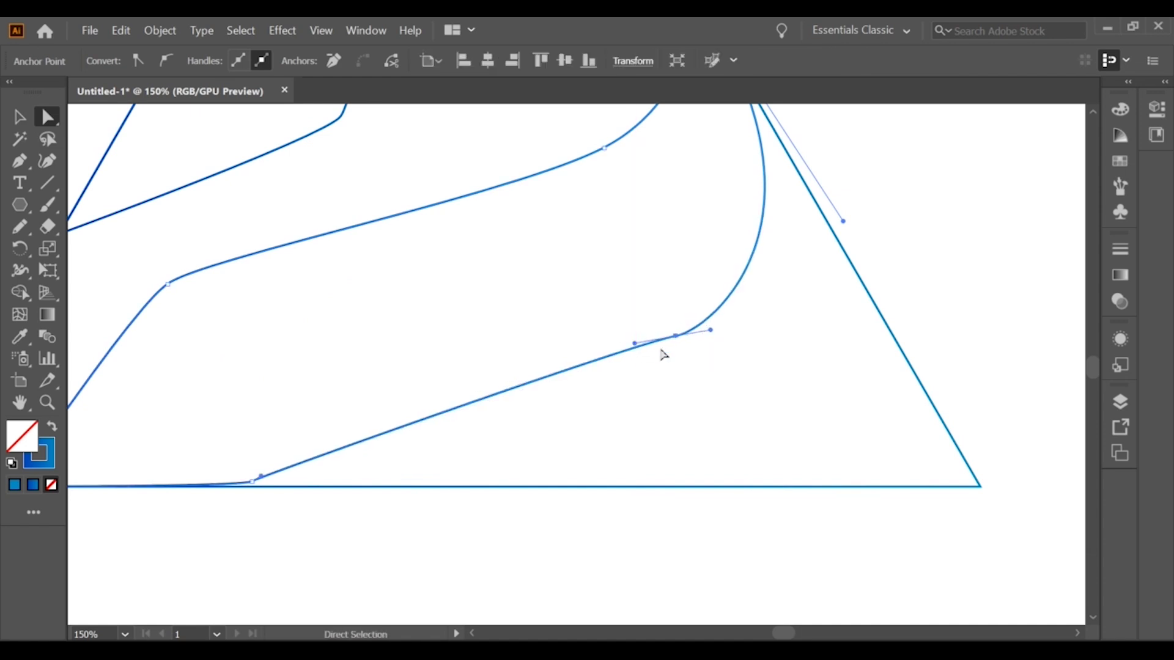
pyautogui.moveTo(710, 330); pyautogui.dragTo(684, 351)
pyautogui.click(642, 405)
pyautogui.hotkey('ctrl', '0')
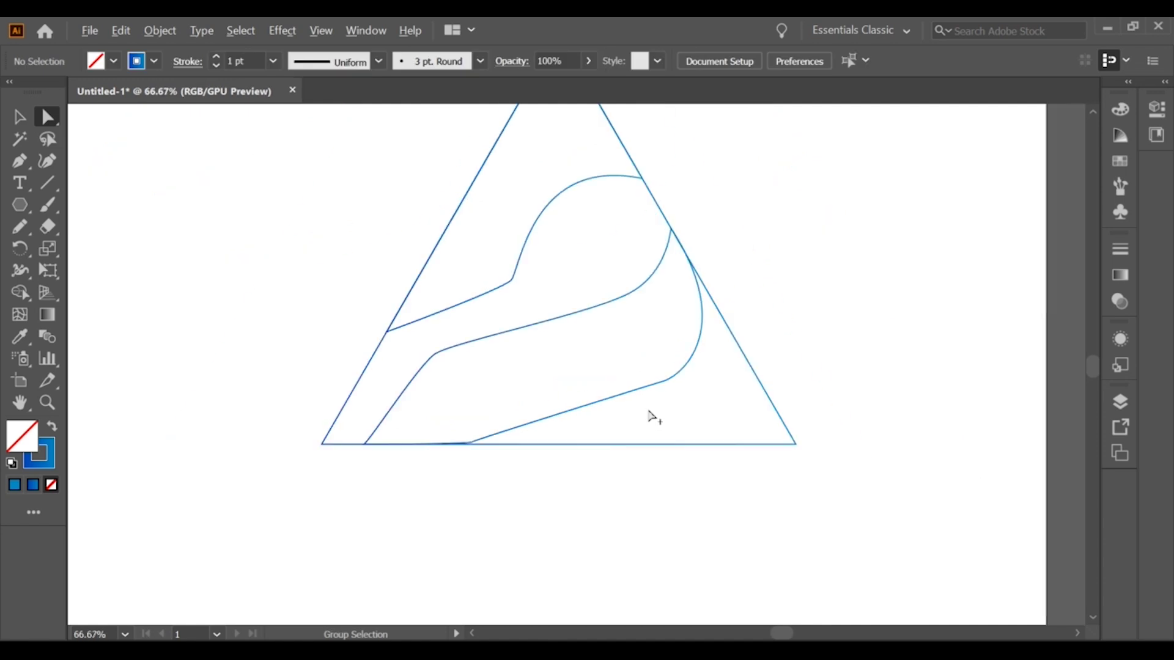
pyautogui.hotkey('ctrl', '1')
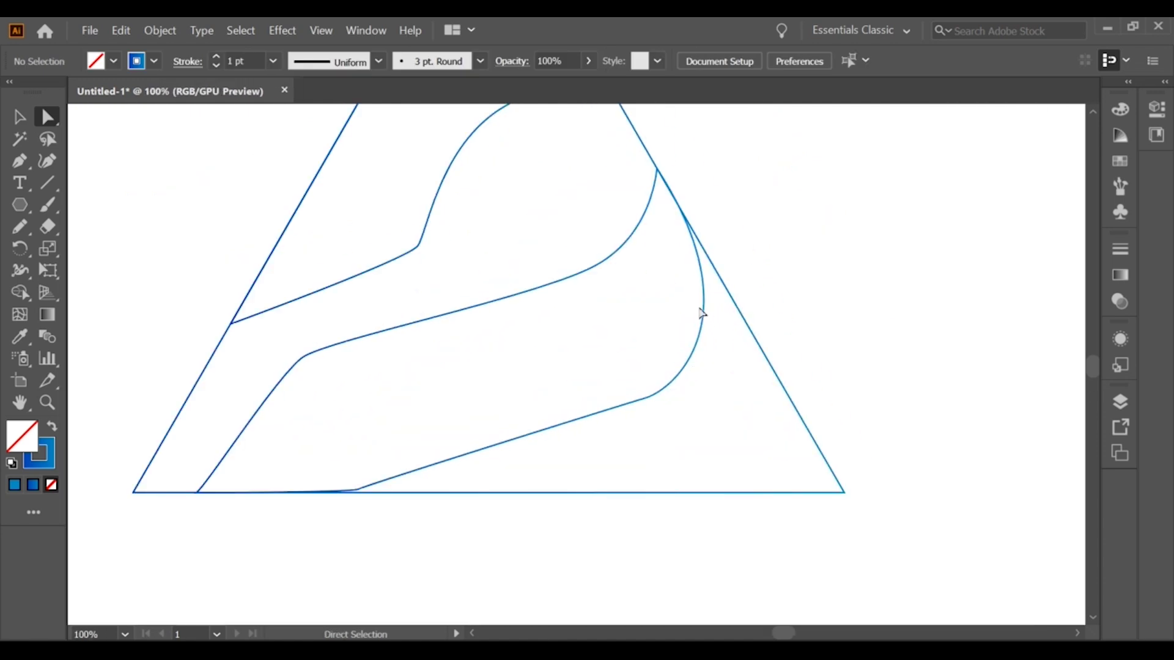
# Step: Lengthen the direction handle at the second shape's top anchor to push its bulging curve slightly further out past the bend
pyautogui.click(704, 310)
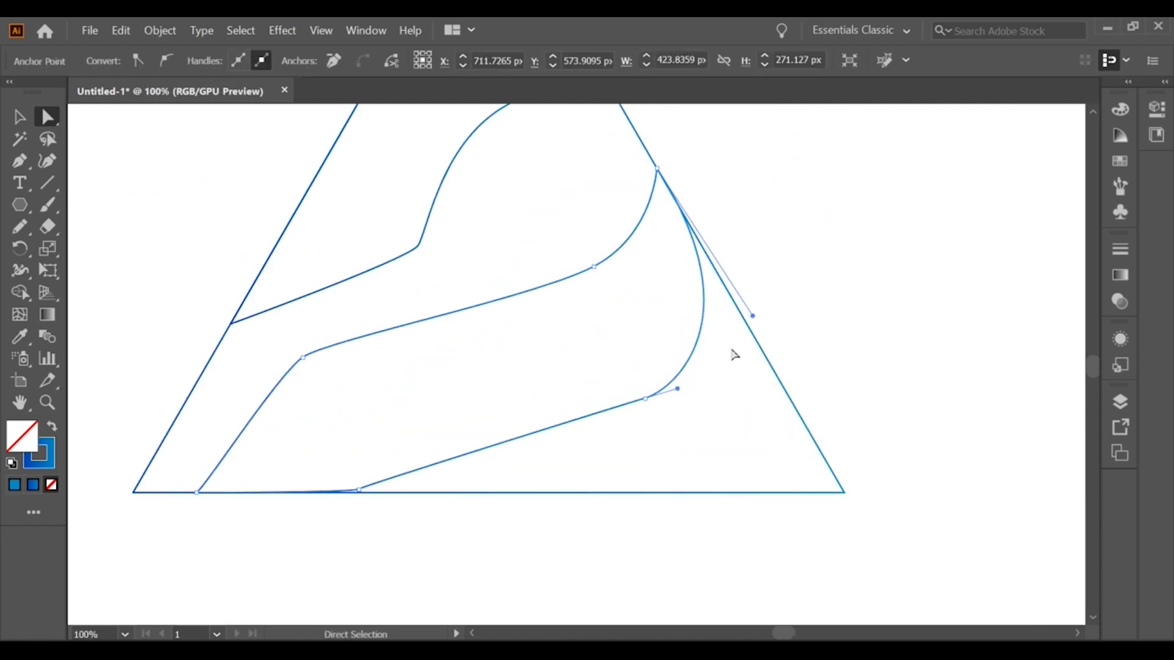
pyautogui.moveTo(753, 316); pyautogui.dragTo(762, 335)
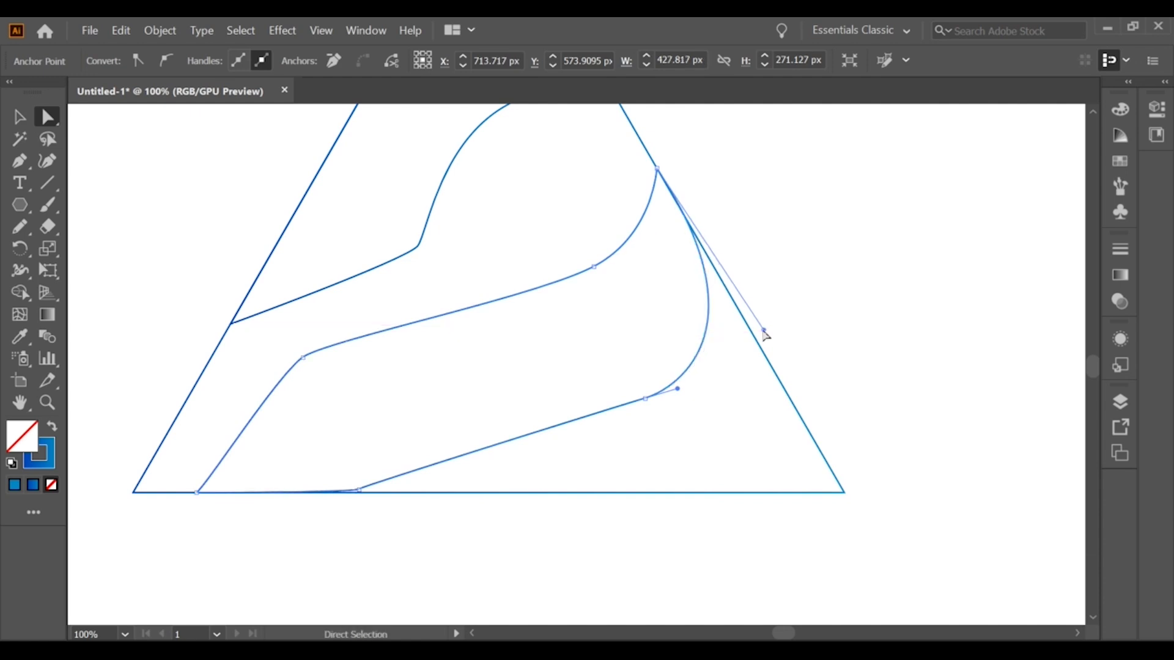
pyautogui.click(769, 301)
pyautogui.scroll(2, 706, 218)
pyautogui.click(677, 201)
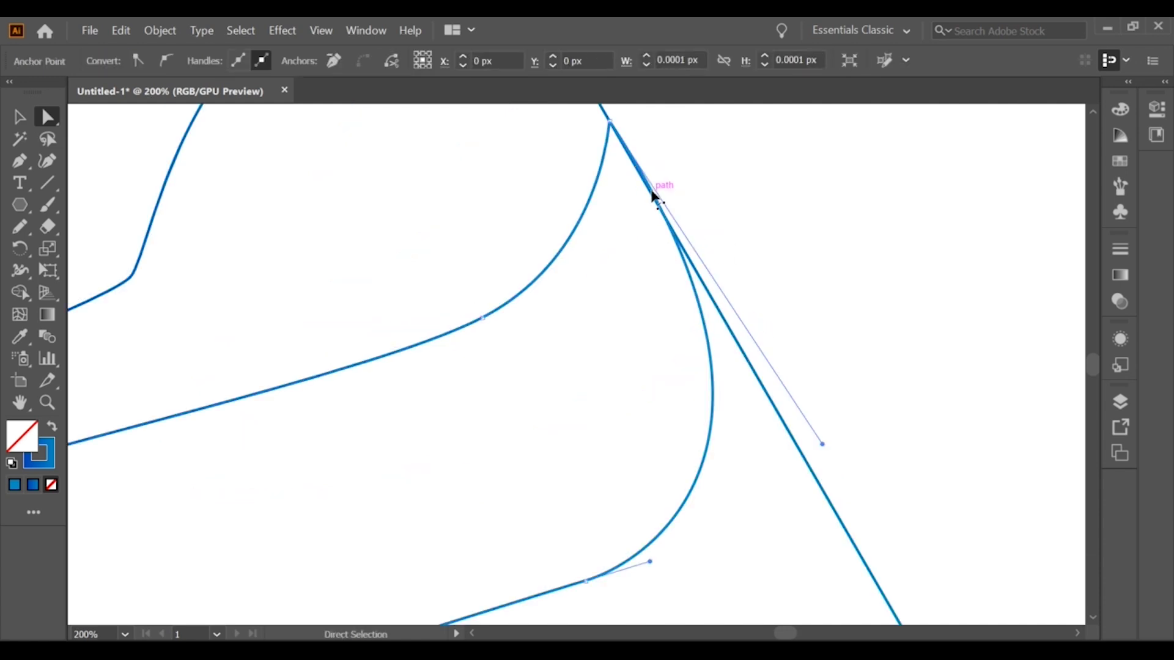
pyautogui.click(687, 200)
pyautogui.scroll(-4, 687, 201)
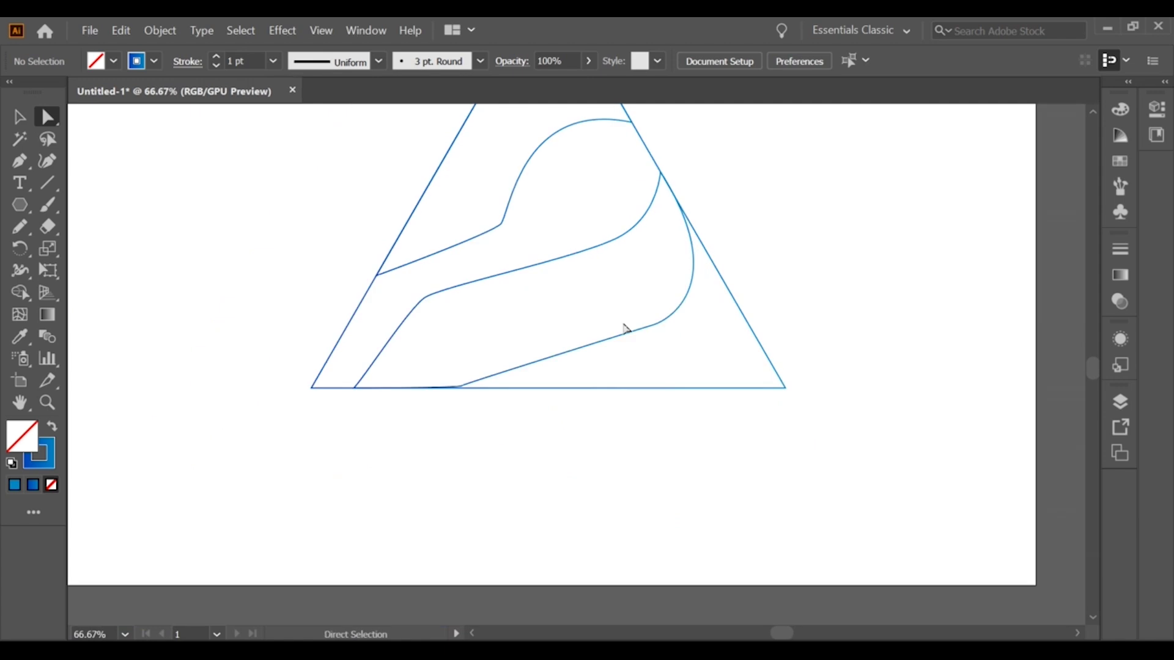
pyautogui.moveTo(560, 326); pyautogui.dragTo(564, 379)
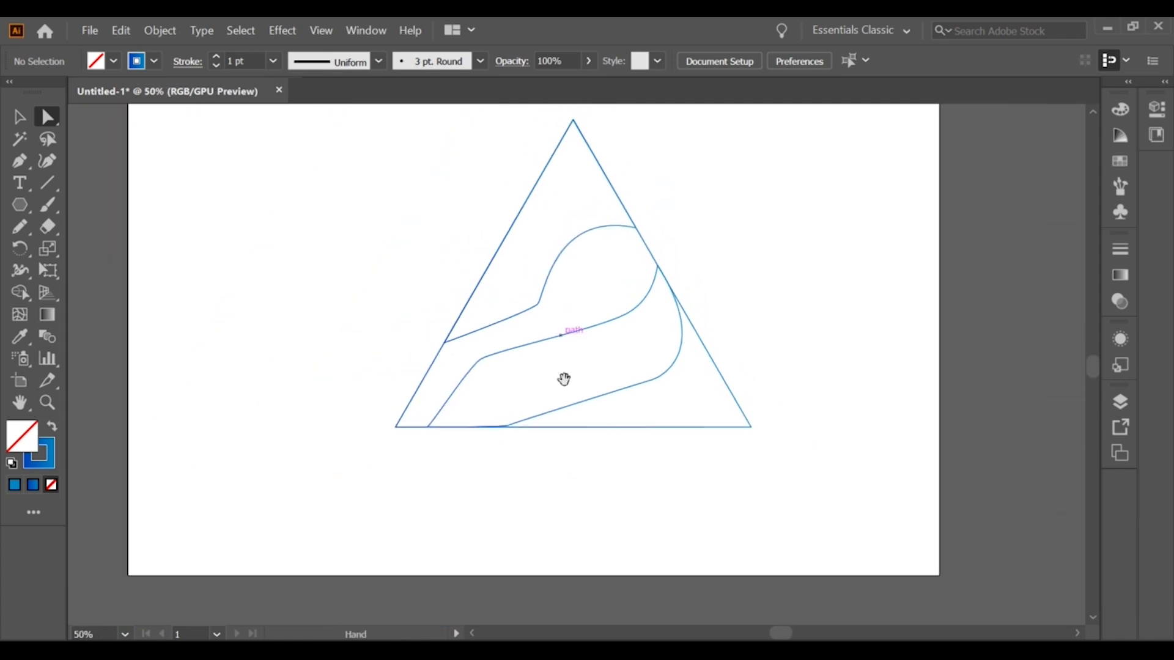
# Step: Select all the paths and activate the Shape Builder tool
pyautogui.press('v')
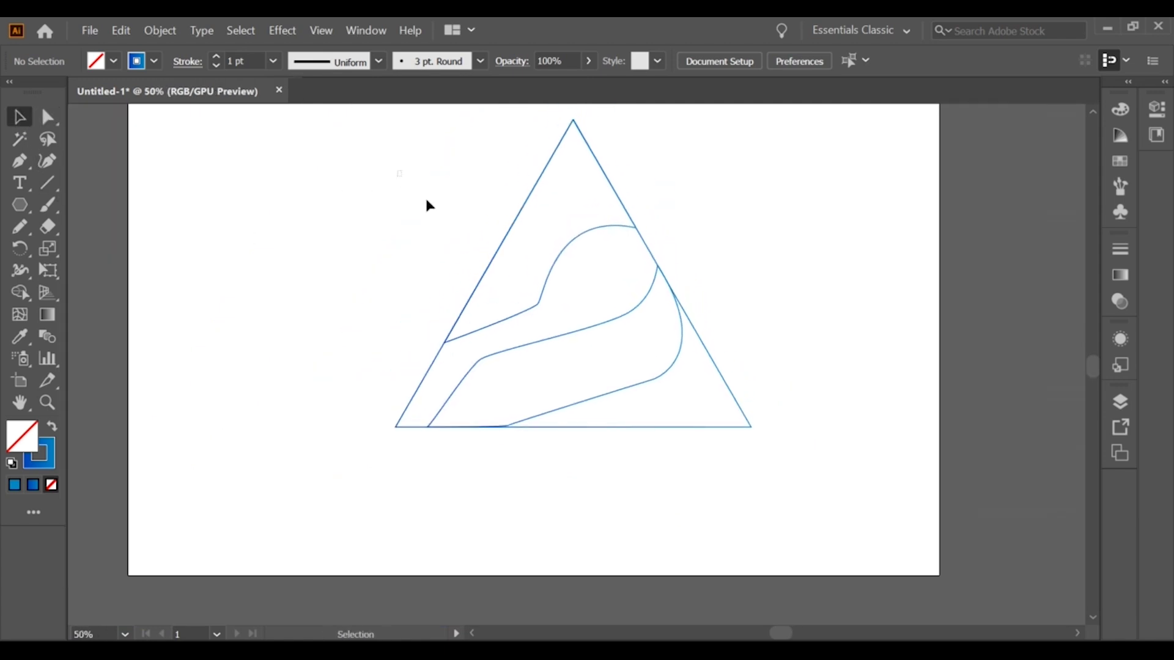
pyautogui.hotkey('ctrl', 'a')
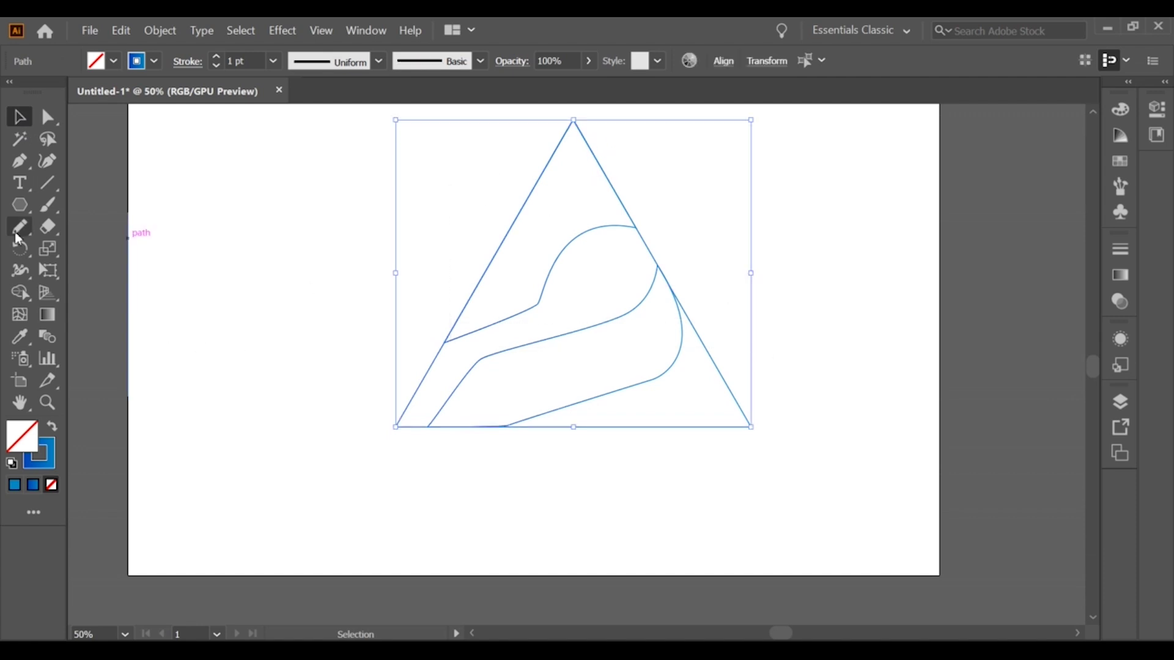
pyautogui.click(20, 292)
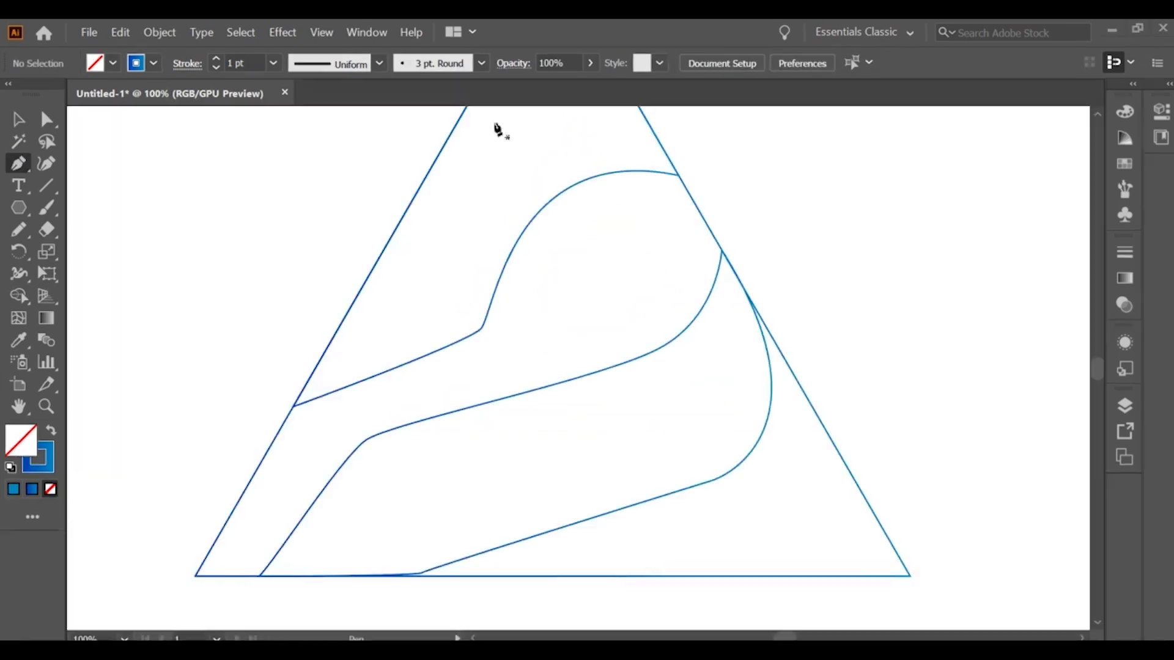
# Step: Draw an arched open path with the Pen tool from above the first curve's crest down across the second shape's upper edge
pyautogui.click(528, 187)
pyautogui.moveTo(679, 388); pyautogui.dragTo(694, 532)
pyautogui.click(17, 119)
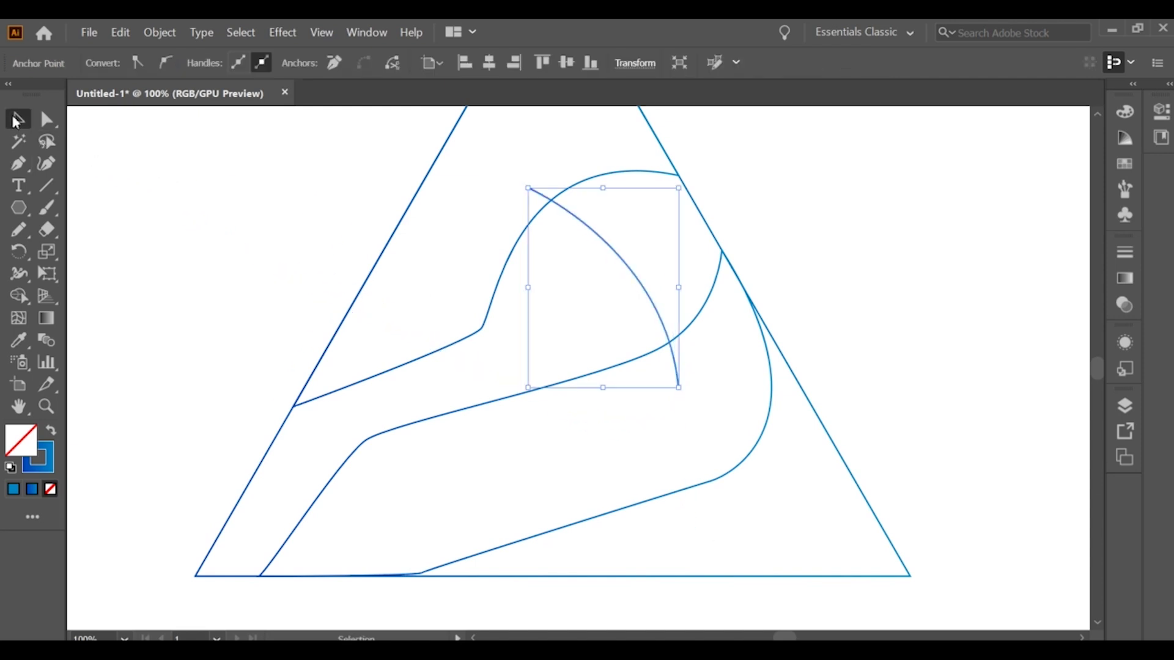
pyautogui.click(322, 223)
pyautogui.moveTo(457, 382); pyautogui.dragTo(506, 327)
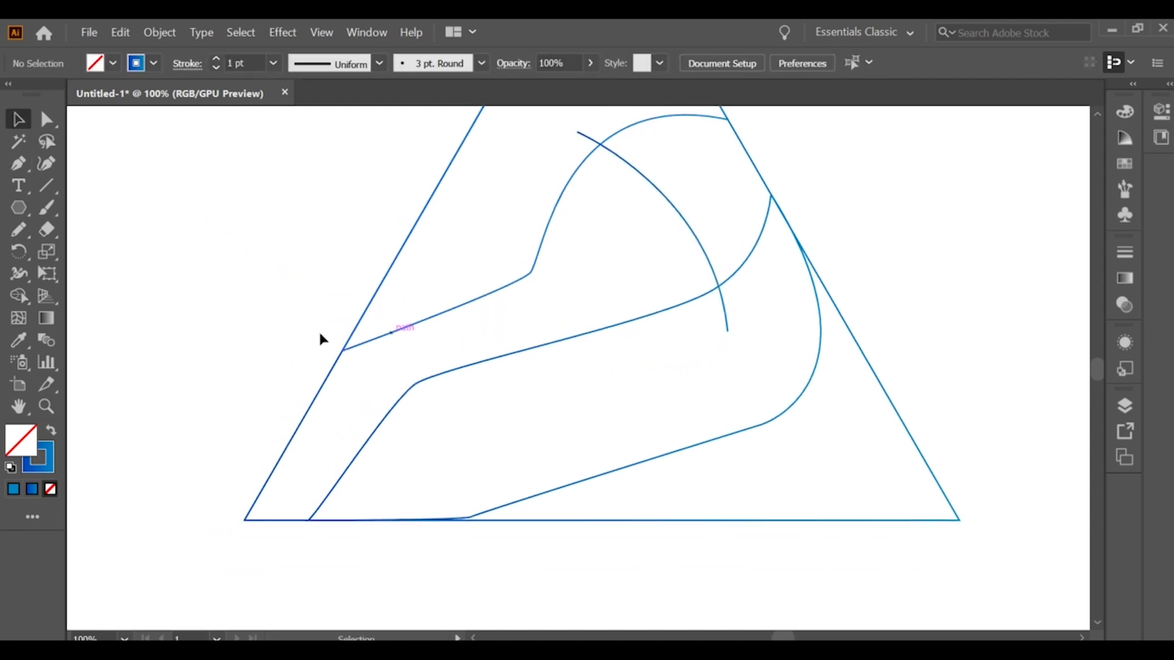
# Step: Draw an open S-curve with the Pen tool from the second shape's upper-left bend to just below its lower edge
pyautogui.click(25, 232)
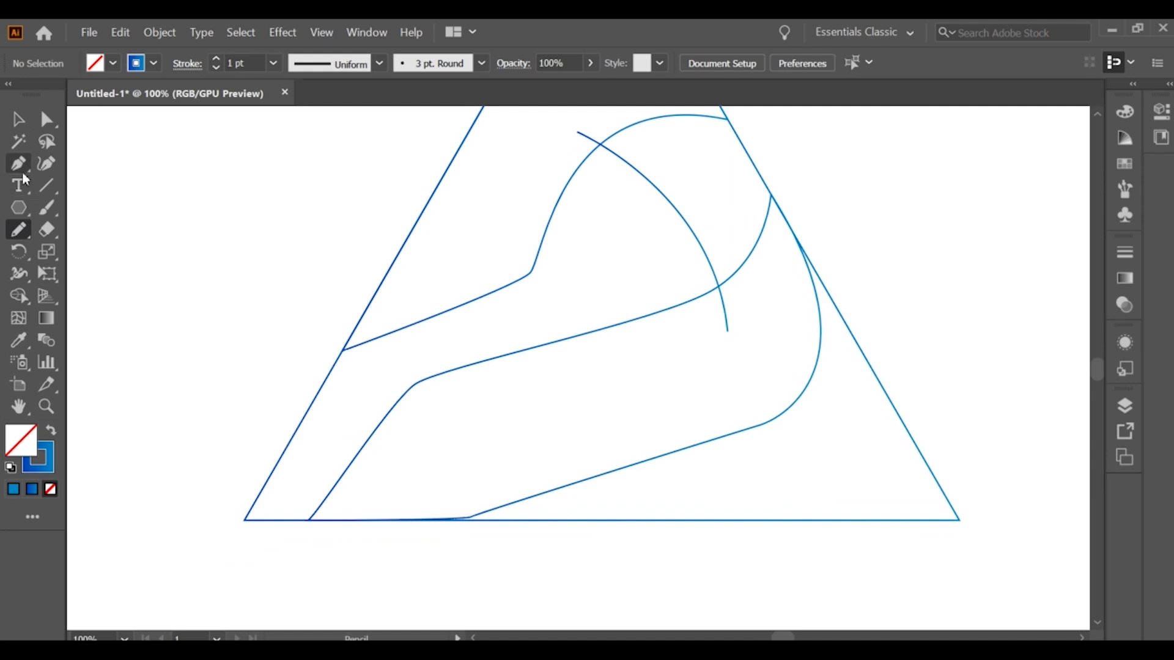
pyautogui.click(414, 384)
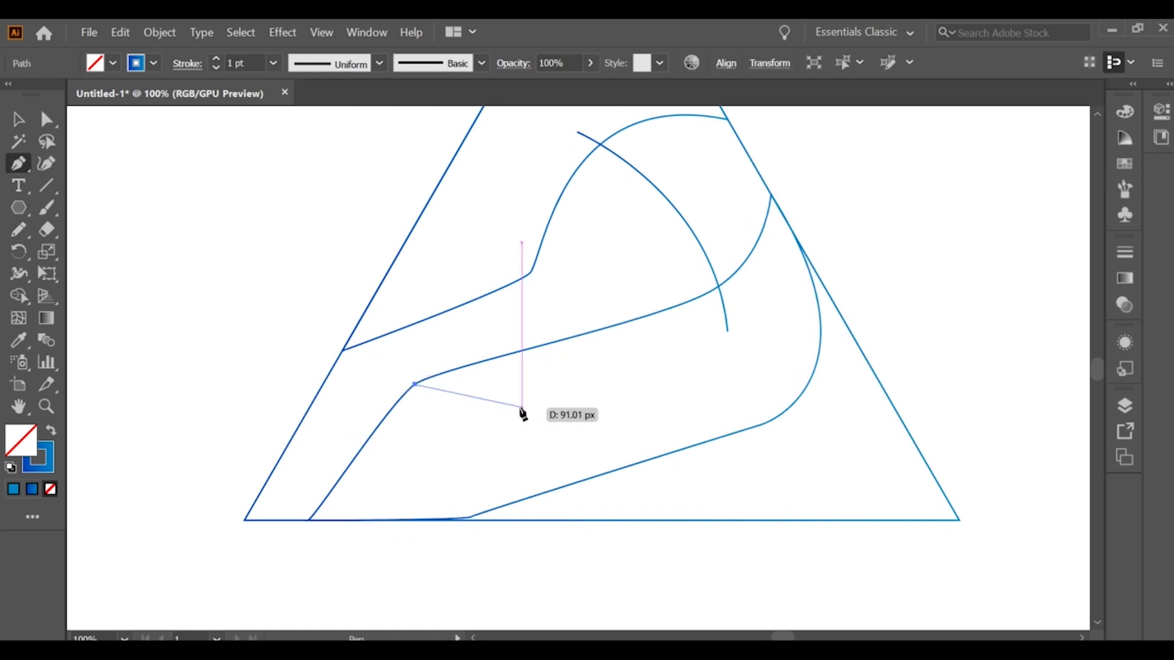
pyautogui.moveTo(521, 407); pyautogui.dragTo(561, 446)
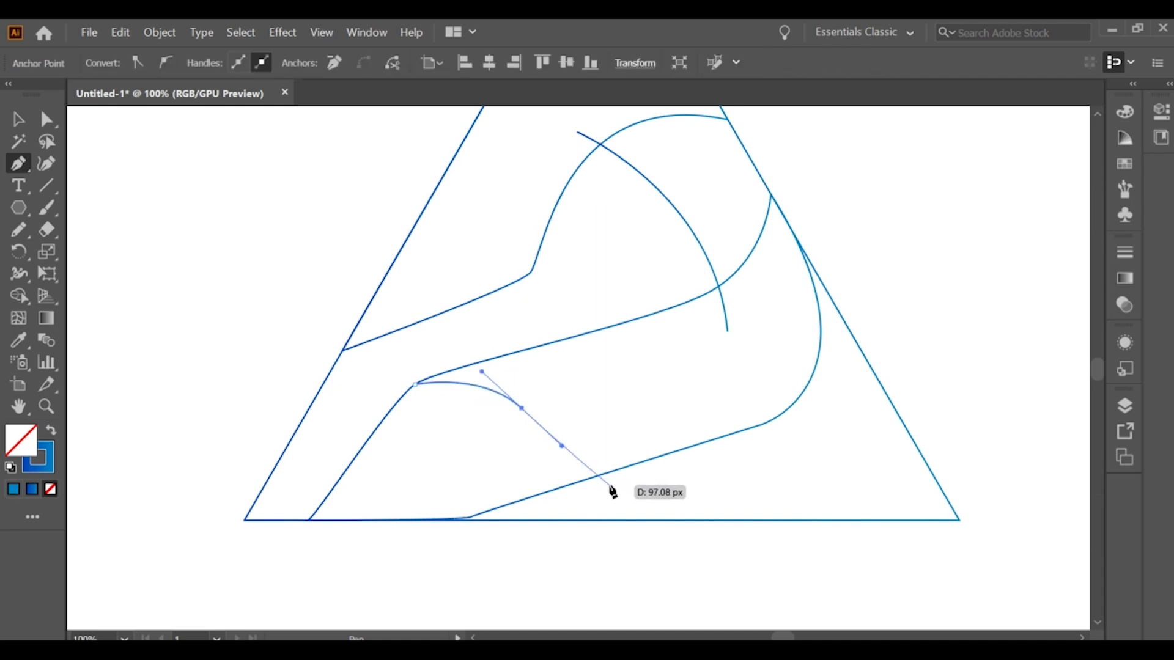
pyautogui.click(675, 480)
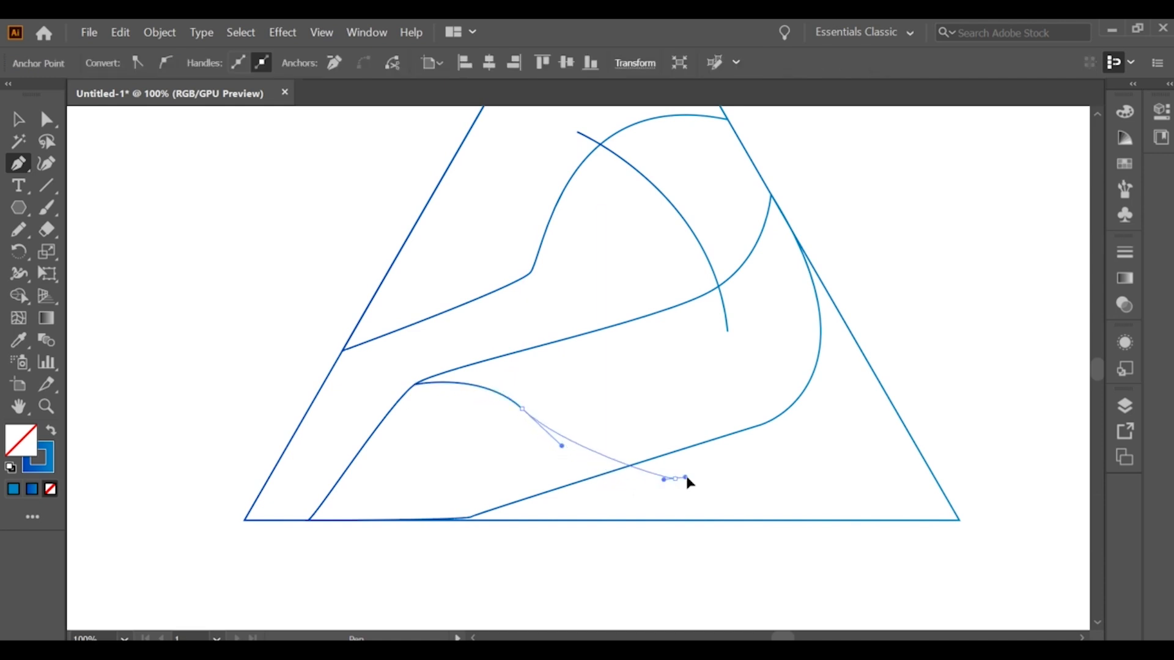
pyautogui.press('v')
pyautogui.click(154, 209)
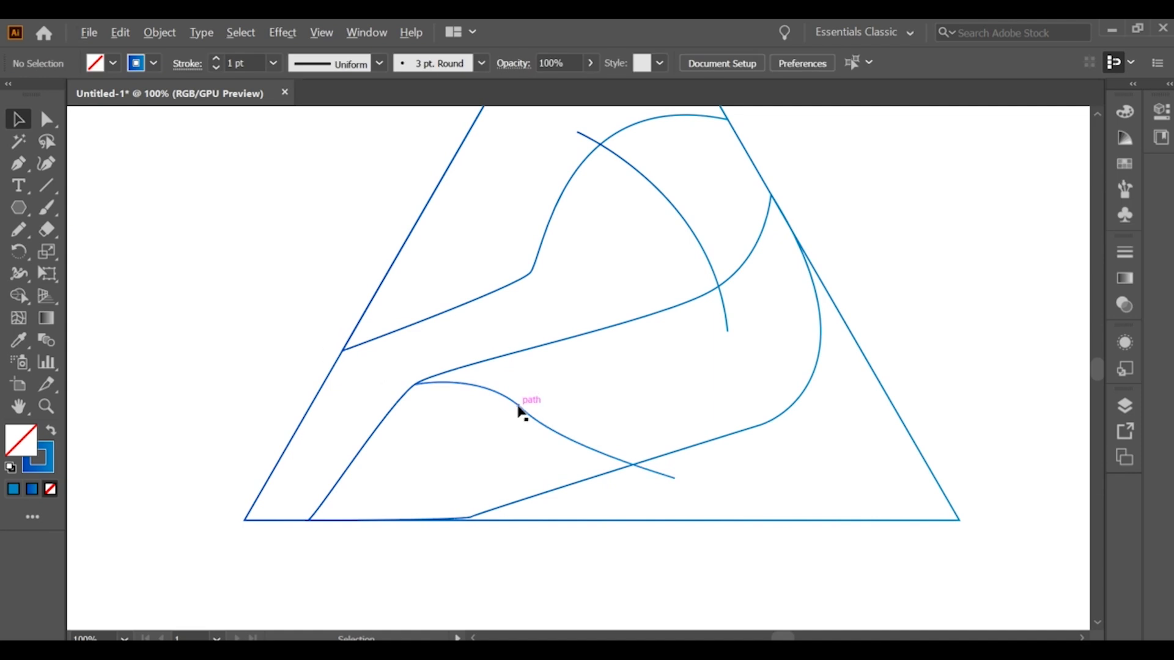
# Step: Smooth the middle of the S-curve with the Smooth tool and dismiss the Move dialog without applying it
pyautogui.click(521, 411)
pyautogui.moveTo(23, 231); pyautogui.dragTo(73, 275)
pyautogui.moveTo(581, 431); pyautogui.dragTo(610, 453)
pyautogui.press('v')
pyautogui.press('Return')
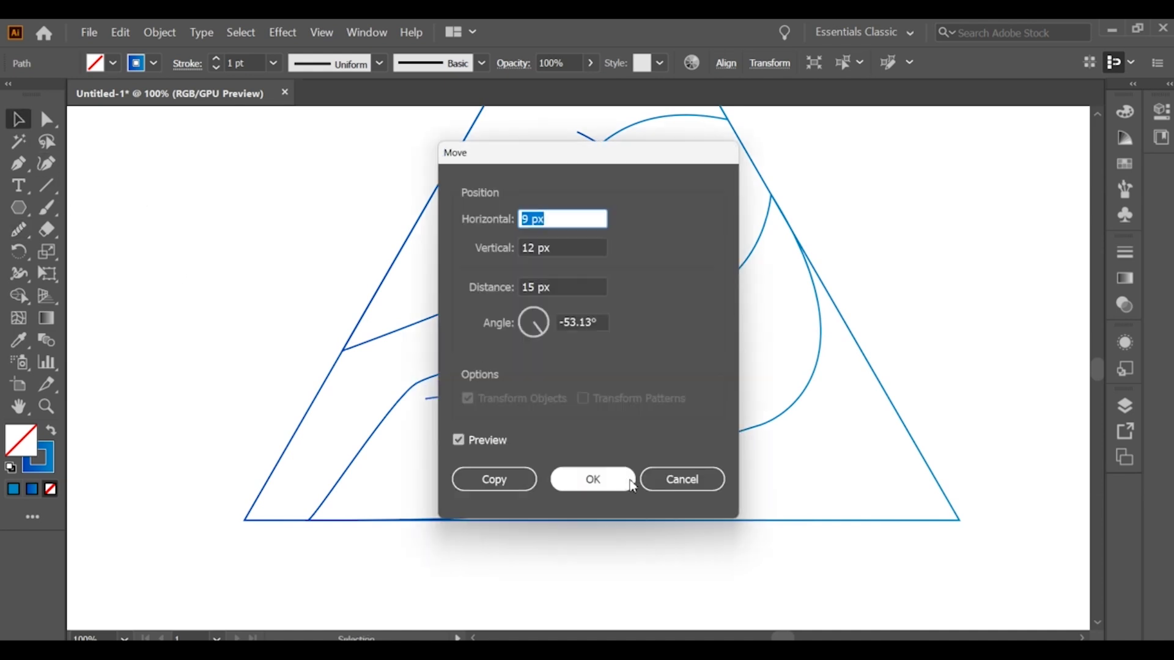
pyautogui.click(697, 483)
# Step: Raise the S-curve's crest anchor slightly with the Direct Selection tool and move its starting anchor 3 px to the left
pyautogui.scroll(2, 508, 411)
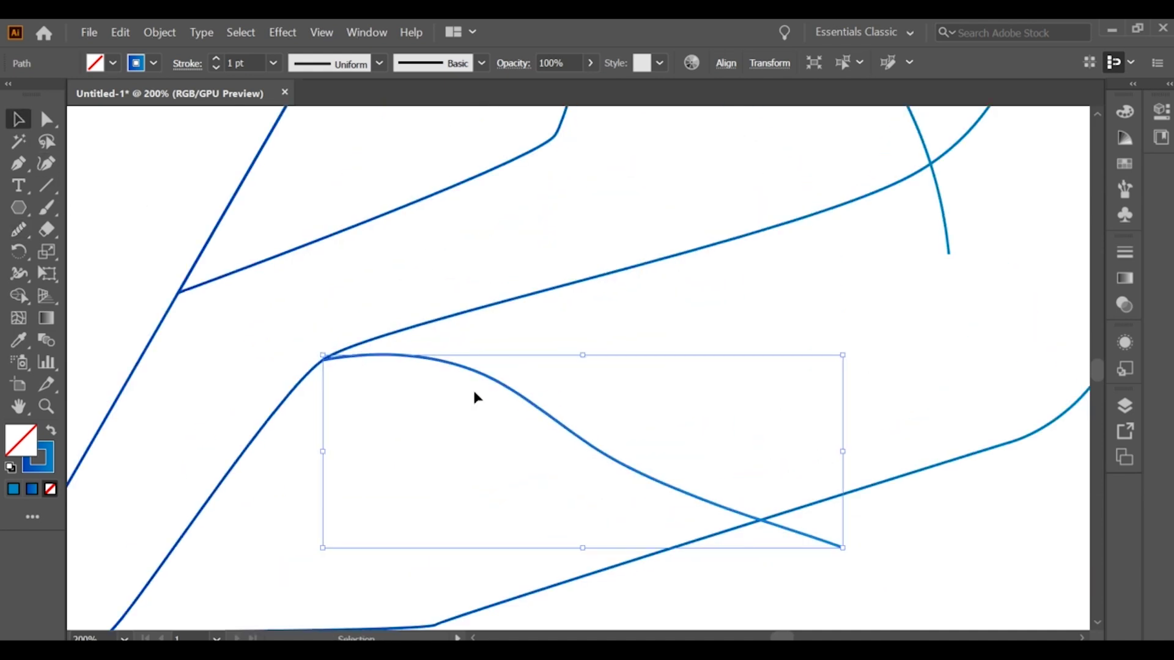
pyautogui.click(47, 119)
pyautogui.moveTo(499, 391)
pyautogui.mouseDown()
pyautogui.moveTo(511, 388)
pyautogui.moveTo(503, 374)
pyautogui.moveTo(507, 384)
pyautogui.mouseUp()
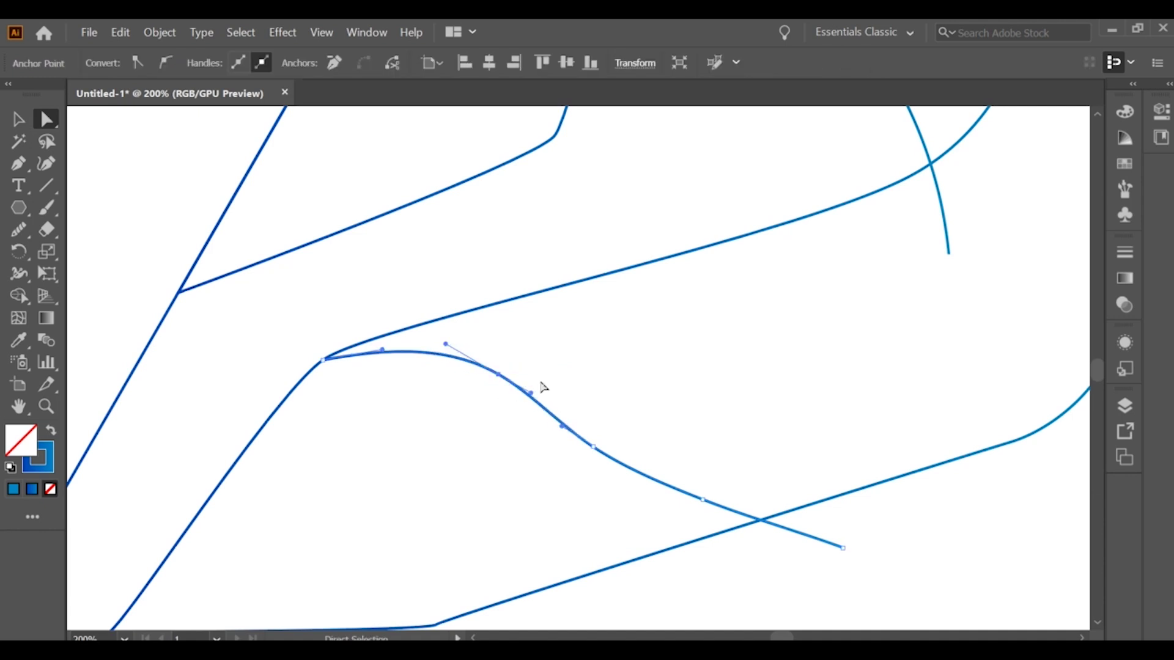
pyautogui.click(543, 362)
pyautogui.scroll(-3, 544, 362)
pyautogui.scroll(3, 483, 361)
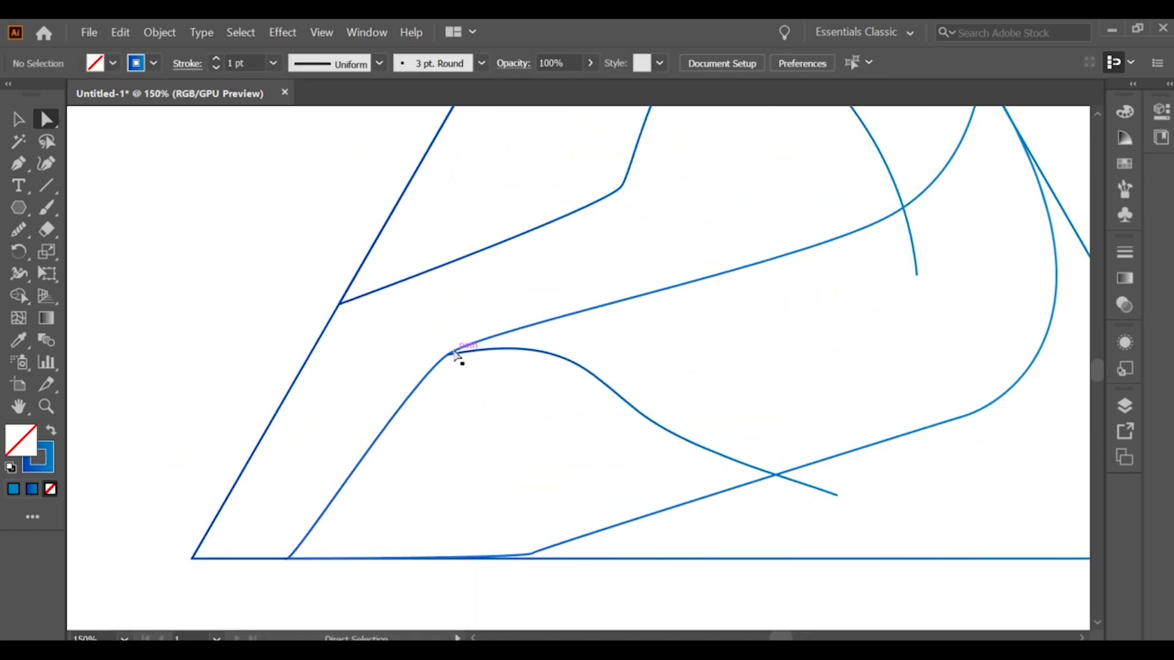
pyautogui.click(453, 355)
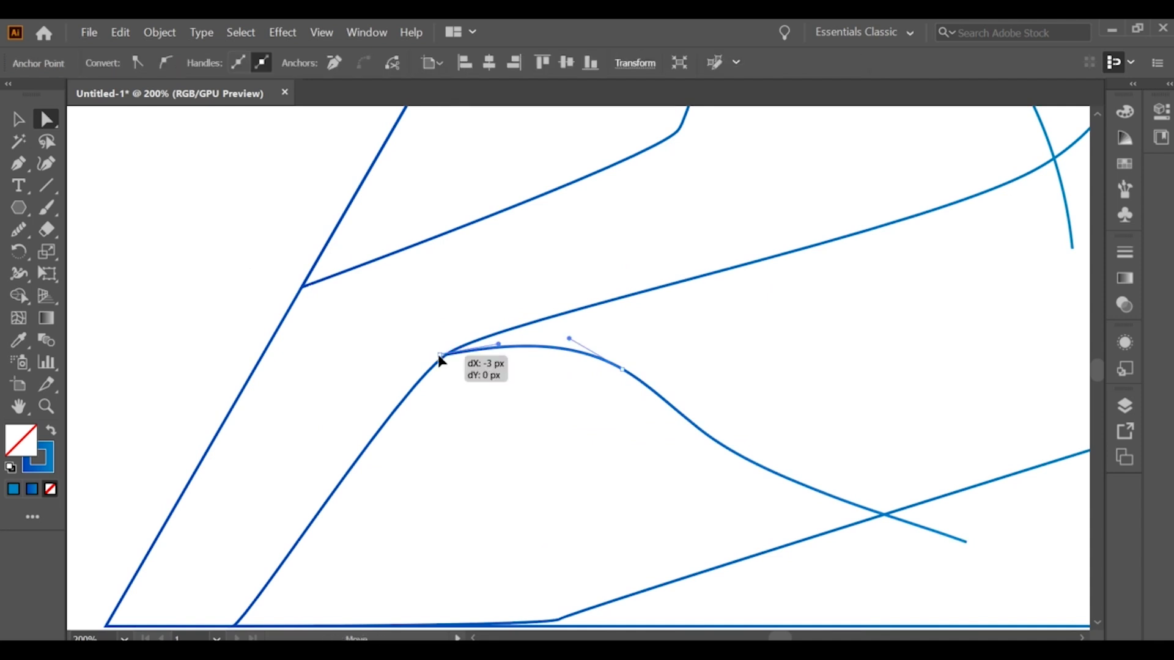
pyautogui.click(483, 387)
pyautogui.scroll(-3, 484, 388)
# Step: Select all the paths and try to remove the band between the two curved shapes with the Shape Builder tool
pyautogui.moveTo(374, 173); pyautogui.dragTo(749, 467)
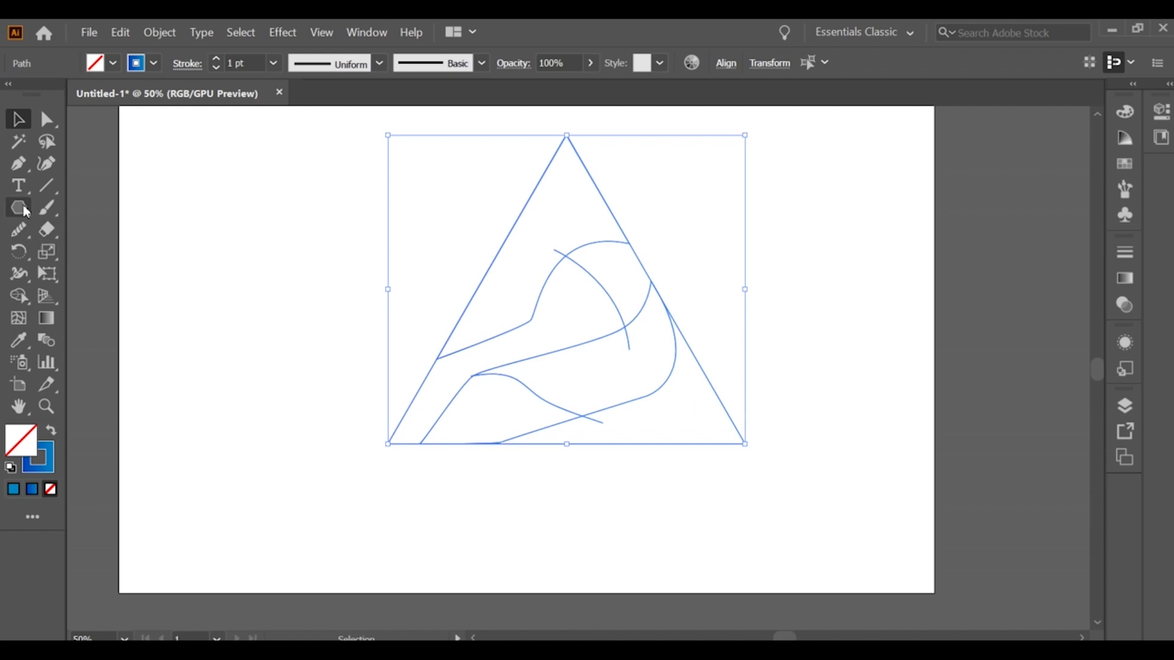
pyautogui.click(19, 296)
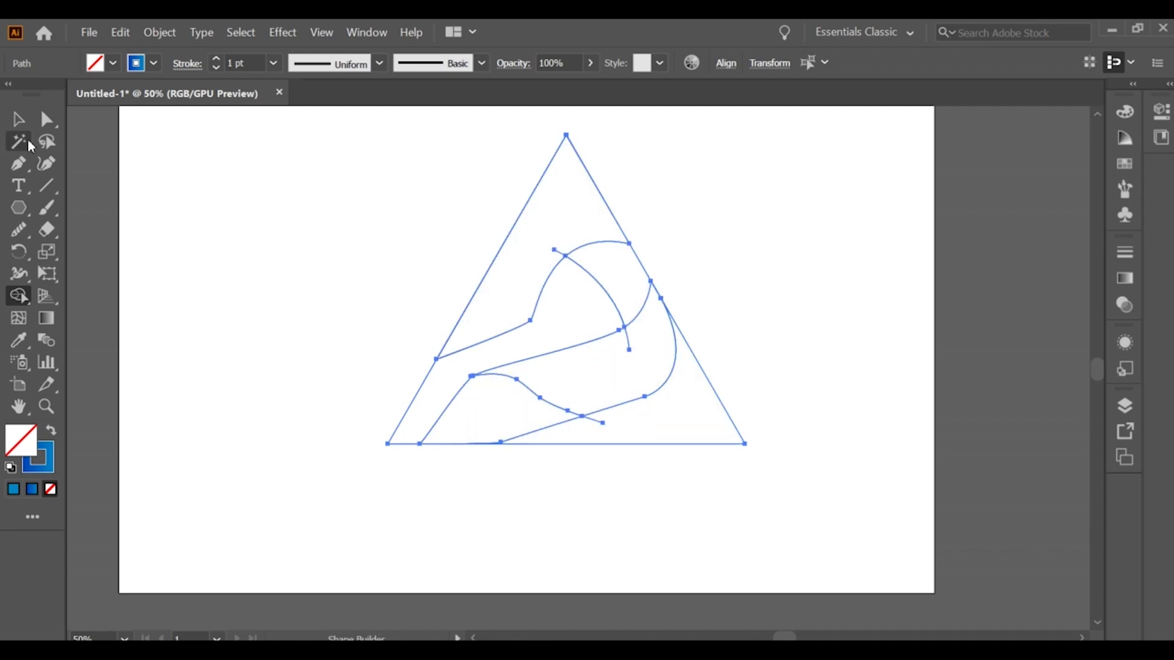
pyautogui.keyDown('alt'); pyautogui.click(566, 320); pyautogui.keyUp('alt')
pyautogui.click(22, 125)
pyautogui.click(380, 345)
pyautogui.scroll(2, 482, 371)
pyautogui.doubleClick(404, 341)
pyautogui.doubleClick(160, 213)
# Step: Try to shift the anchor where the first curve meets the triangle's left edge slightly upward with the Direct Selection tool
pyautogui.press('a')
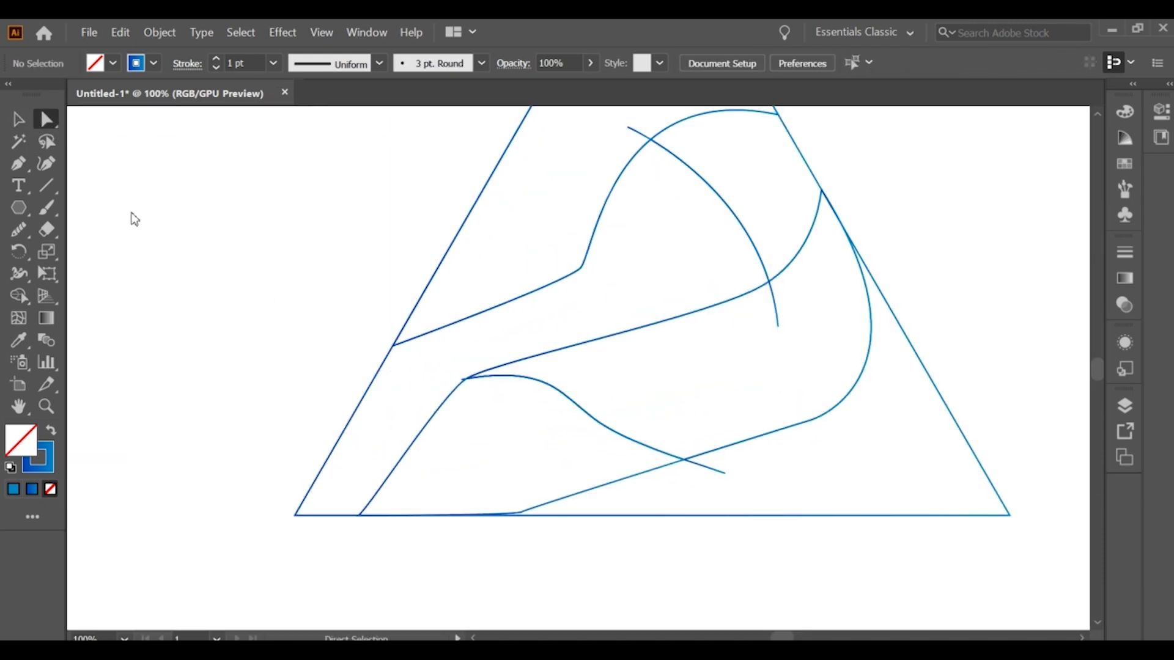
pyautogui.moveTo(395, 346)
pyautogui.mouseDown()
pyautogui.moveTo(406, 336)
pyautogui.moveTo(393, 346)
pyautogui.mouseUp()
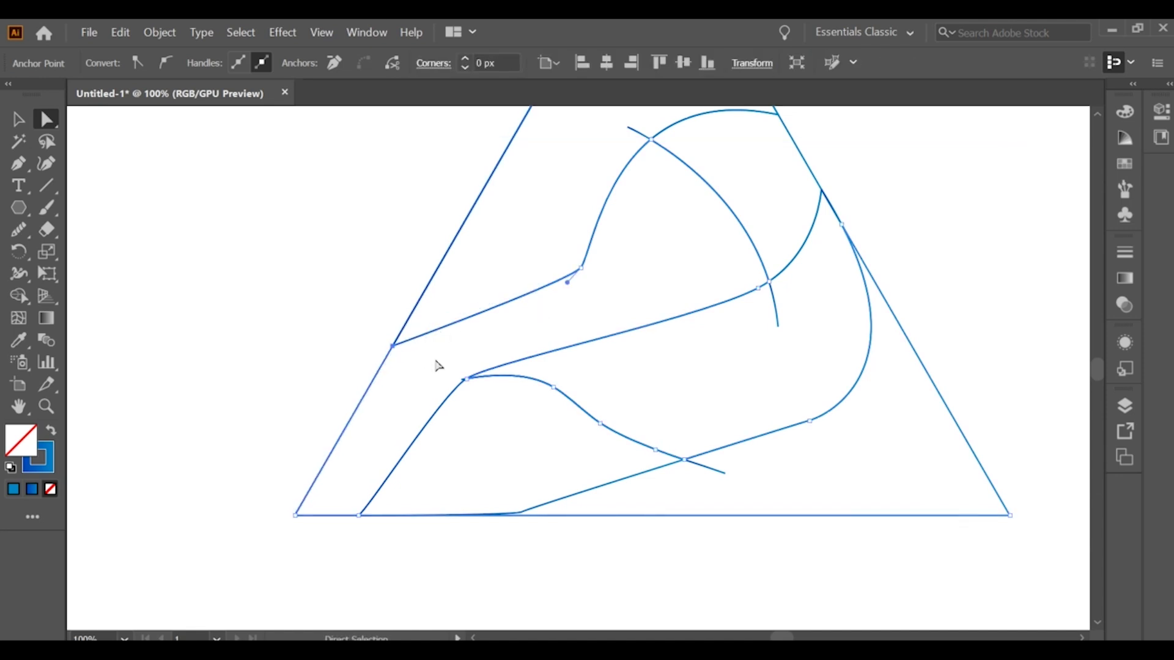
pyautogui.click(438, 365)
pyautogui.click(395, 347)
pyautogui.moveTo(394, 353); pyautogui.dragTo(401, 343)
# Step: Select the anchor at the second shape's upper-left bend to examine which paths meet there
pyautogui.click(466, 377)
pyautogui.click(466, 378)
pyautogui.click(462, 392)
pyautogui.click(463, 382)
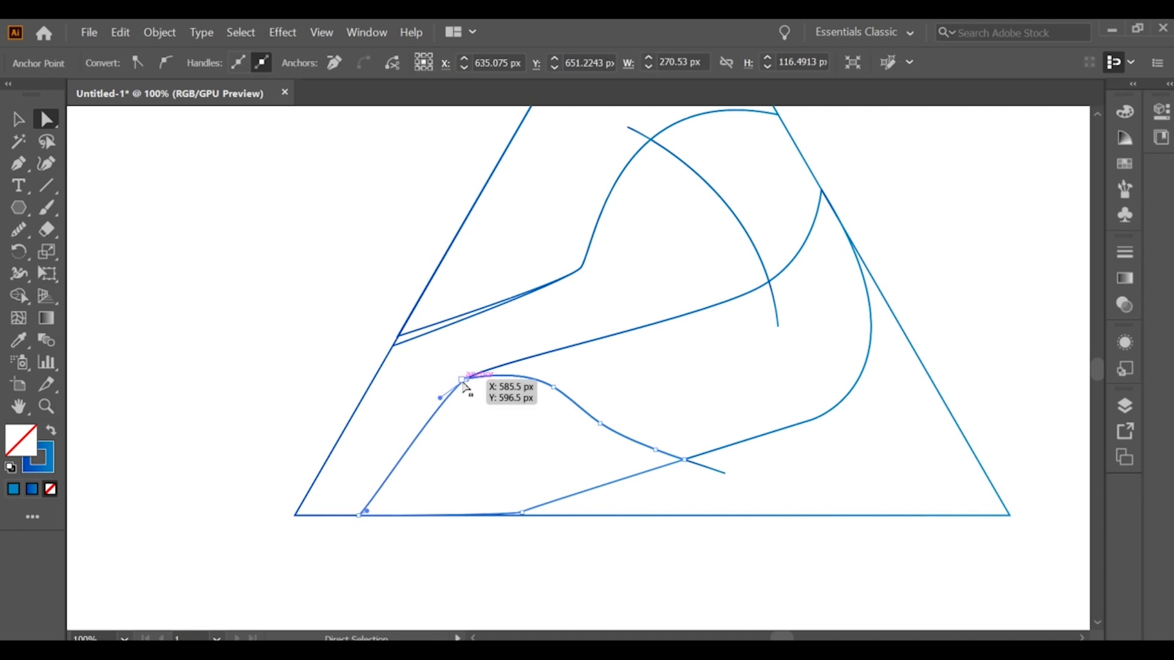
pyautogui.click(491, 396)
# Step: Undo the shift of the anchor where the first curve meets the triangle's left edge
pyautogui.moveTo(396, 346); pyautogui.dragTo(394, 346)
pyautogui.click(419, 356)
pyautogui.hotkey('ctrl', 'a')
pyautogui.click(373, 338)
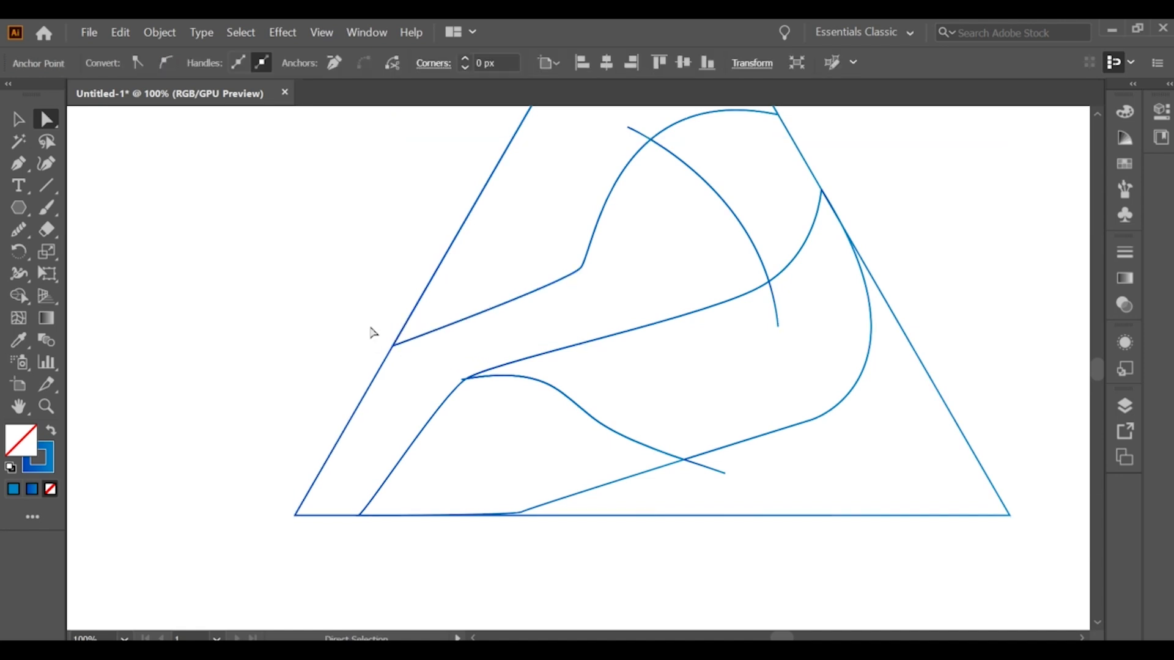
pyautogui.click(397, 364)
pyautogui.scroll(-1, 412, 364)
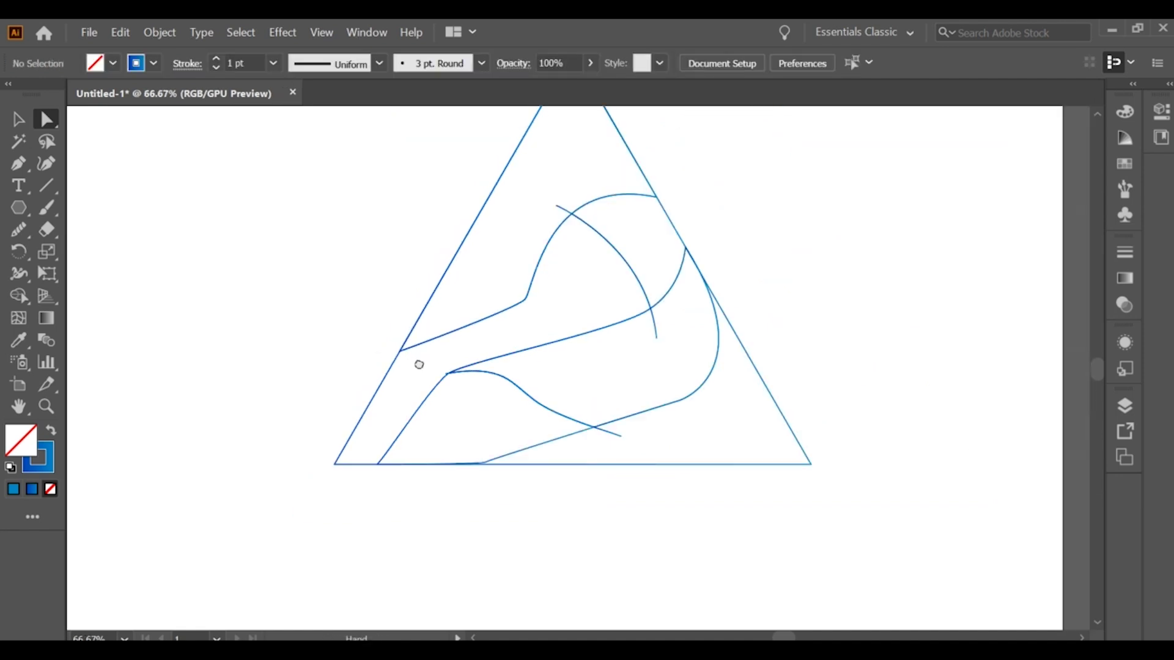
pyautogui.scroll(2, 468, 385)
pyautogui.hotkey('ctrl', 'z')
# Step: Move the overlapping anchors at the first curve's left end up along the triangle's left edge with the Direct Selection tool
pyautogui.click(408, 356)
pyautogui.moveTo(426, 363); pyautogui.dragTo(469, 299)
pyautogui.click(474, 296)
pyautogui.click(468, 294)
pyautogui.click(474, 327)
# Step: Move the second shape's upper-left bend anchor slightly left and down, and its base anchor left along the triangle's base
pyautogui.click(532, 413)
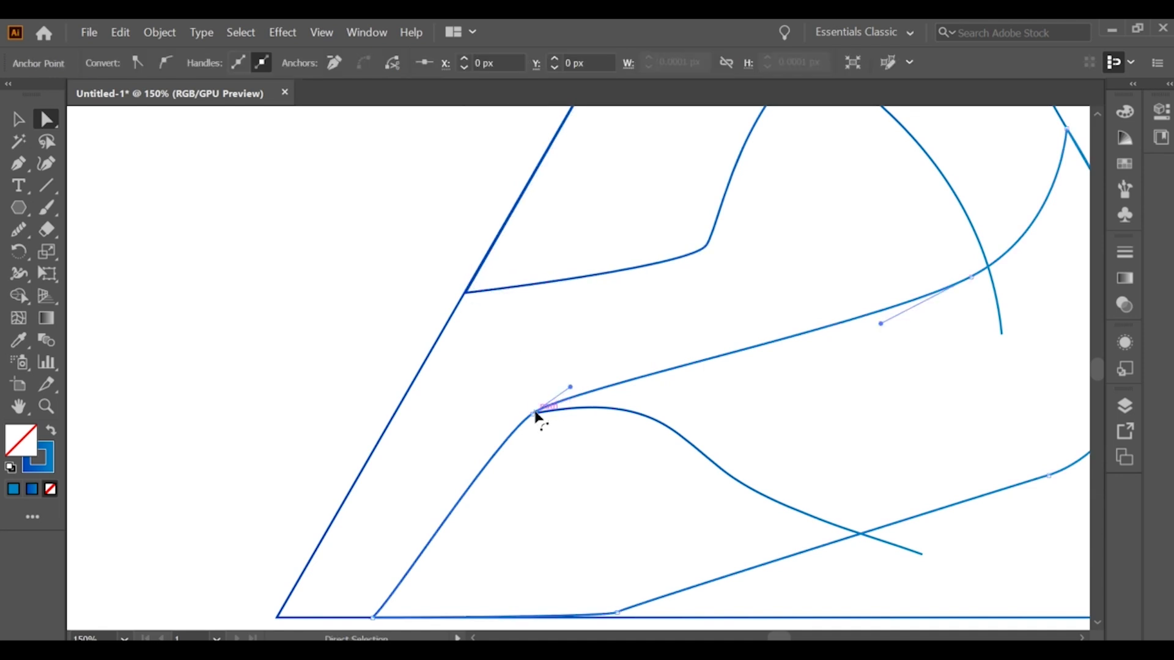
pyautogui.moveTo(534, 417); pyautogui.dragTo(484, 358)
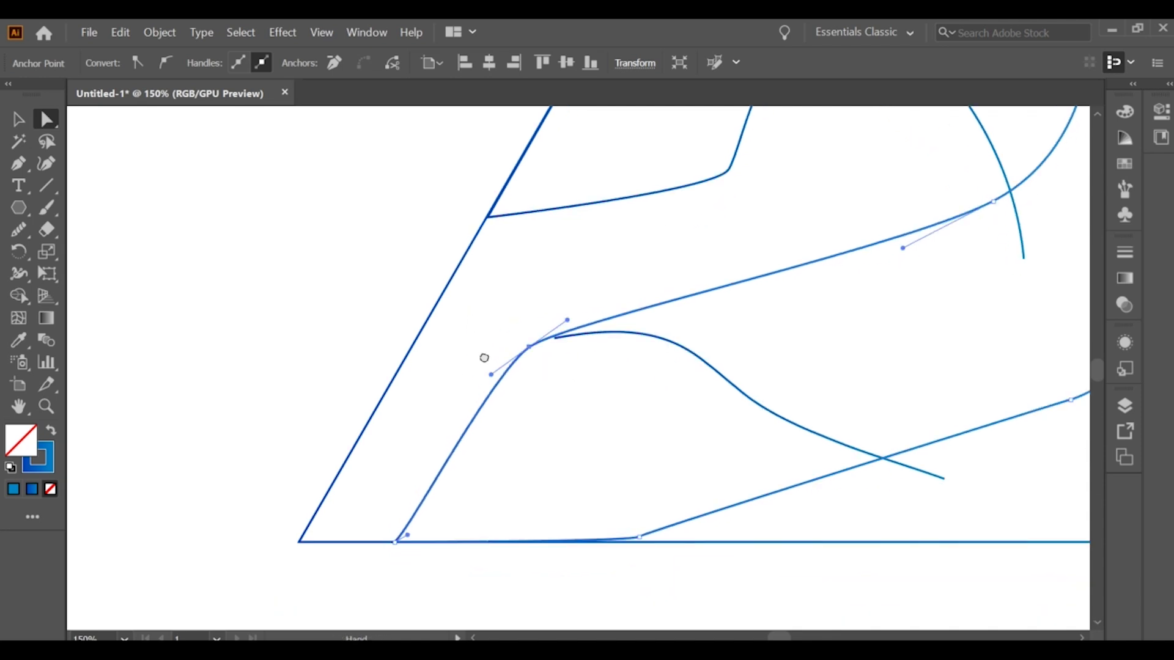
pyautogui.moveTo(397, 543); pyautogui.dragTo(364, 543)
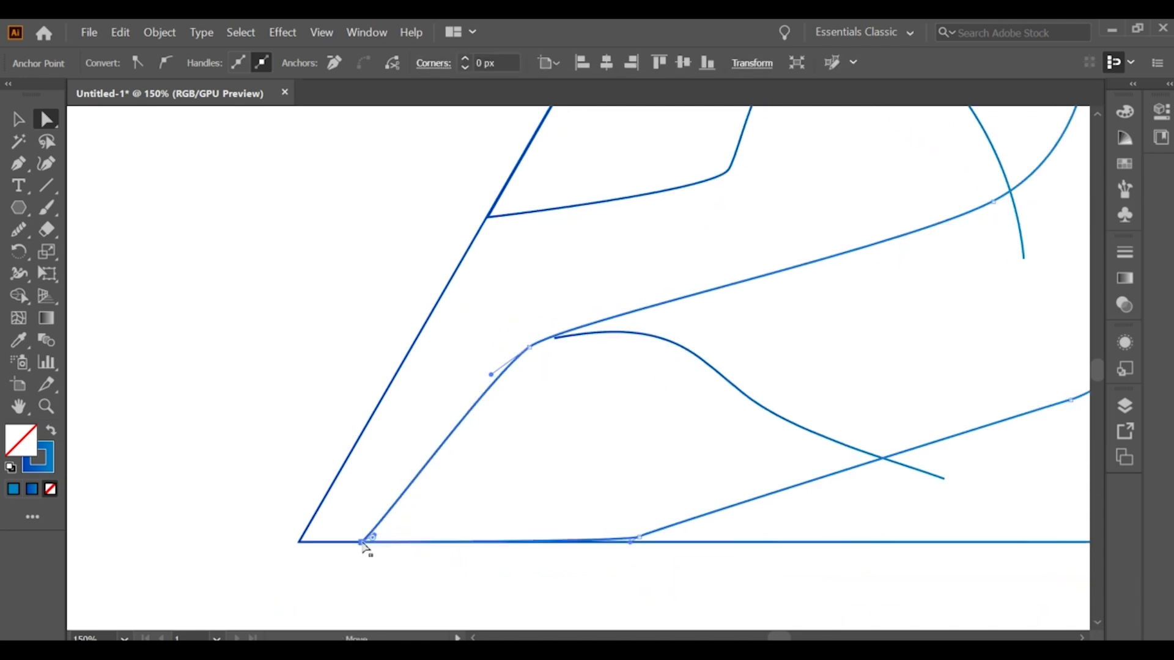
pyautogui.moveTo(524, 224); pyautogui.dragTo(487, 325)
pyautogui.click(512, 297)
pyautogui.click(521, 335)
# Step: Select all the paths and remove the band between the two curved shapes with the Shape Builder tool, then clear the selection
pyautogui.hotkey('ctrl', '0')
pyautogui.press('v')
pyautogui.moveTo(477, 221); pyautogui.dragTo(830, 461)
pyautogui.hotkey('shift', 'm')
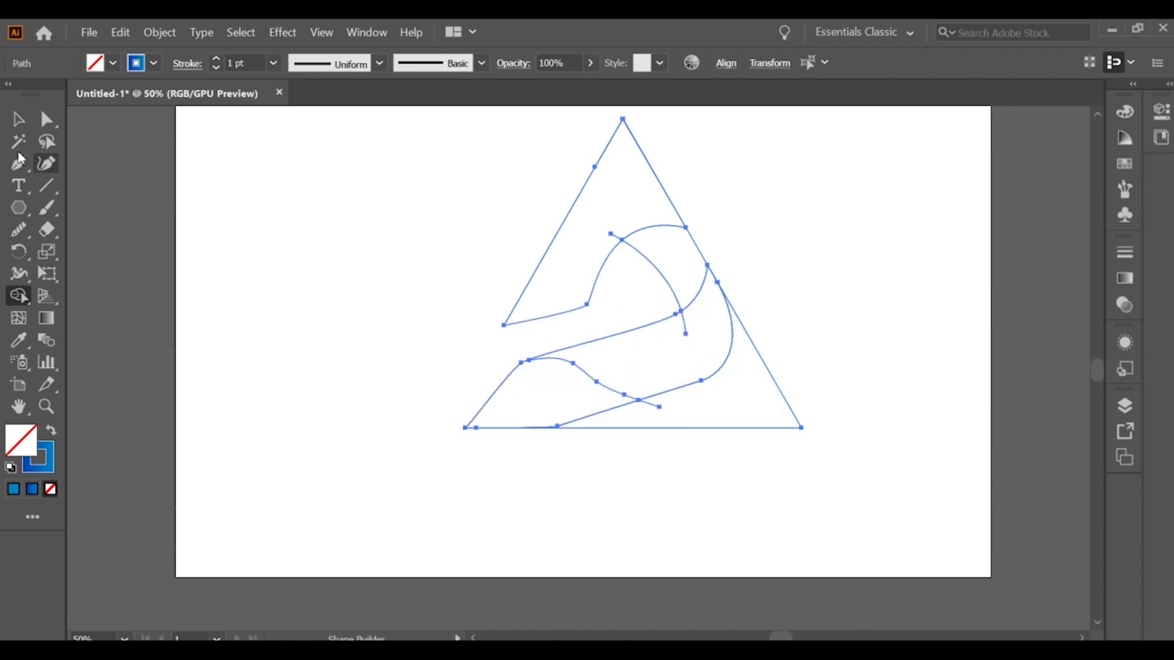
pyautogui.click(17, 118)
pyautogui.click(259, 252)
# Step: Move the S-curve's starting anchor left onto the second shape's upper-left bend and raise its crest anchor 3 px
pyautogui.scroll(4, 546, 355)
pyautogui.press('a')
pyautogui.moveTo(437, 353); pyautogui.dragTo(395, 365)
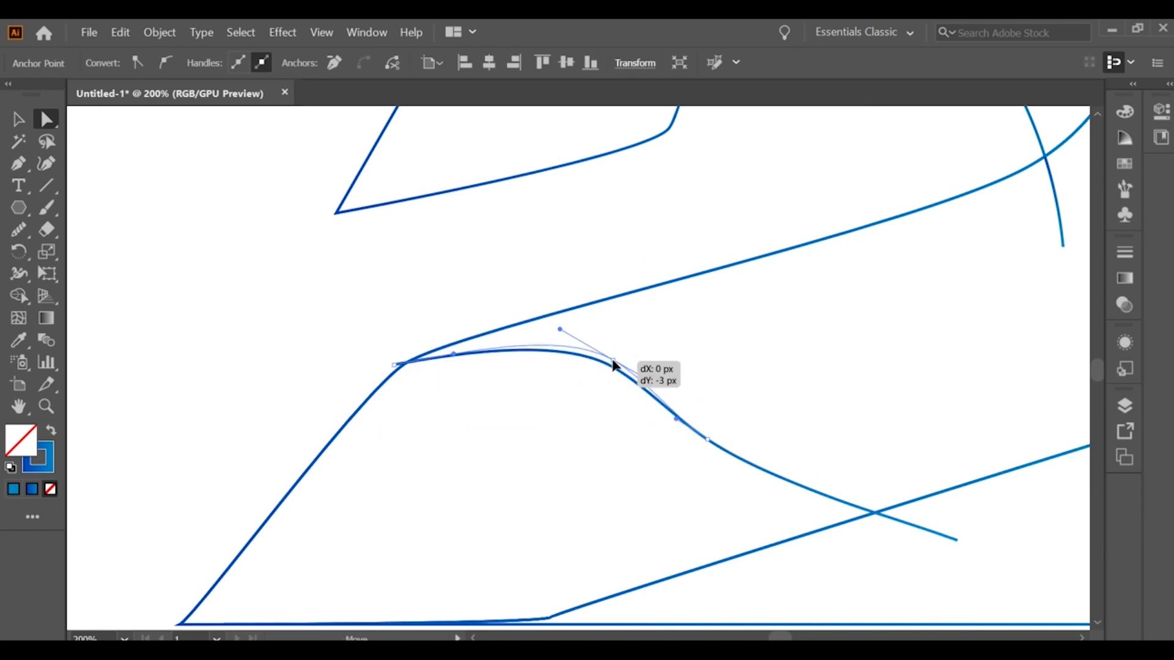
pyautogui.click(578, 370)
# Step: Select all the paths, trim the overhanging ends of the arched path and the S-curve with the Shape Builder tool, and deselect everything
pyautogui.scroll(-3, 574, 367)
pyautogui.press('v')
pyautogui.moveTo(556, 264); pyautogui.dragTo(519, 464)
pyautogui.click(19, 296)
pyautogui.keyDown('alt'); pyautogui.click(695, 423); pyautogui.keyUp('alt')
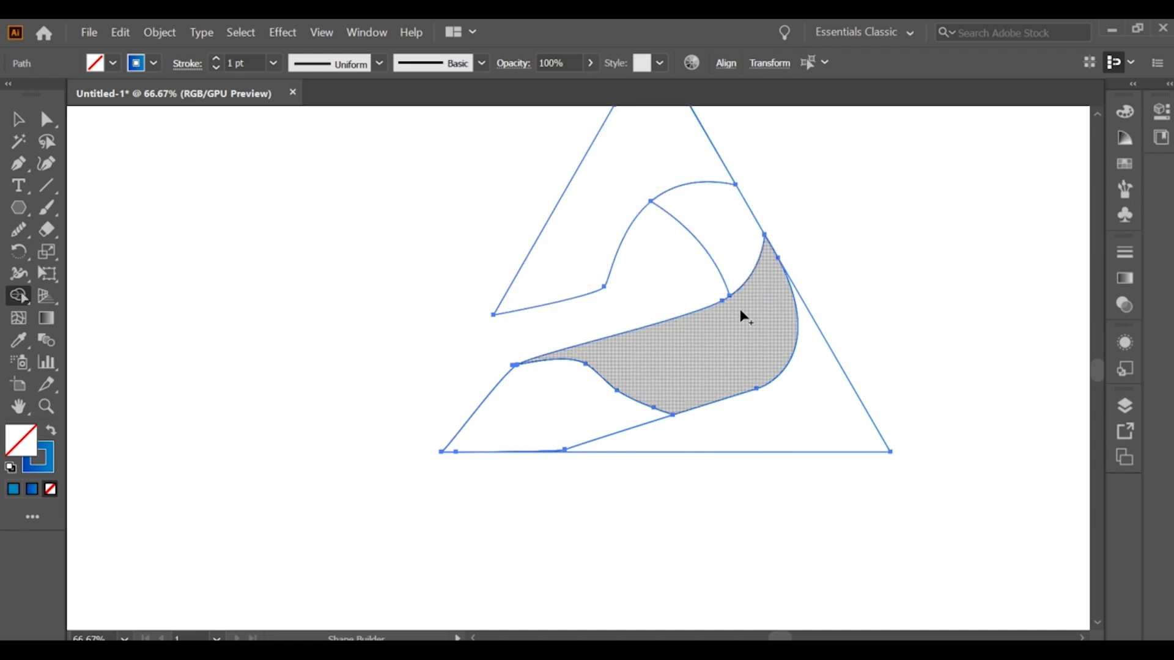
pyautogui.hotkey('ctrl', 'shift', 'a')
pyautogui.press('v')
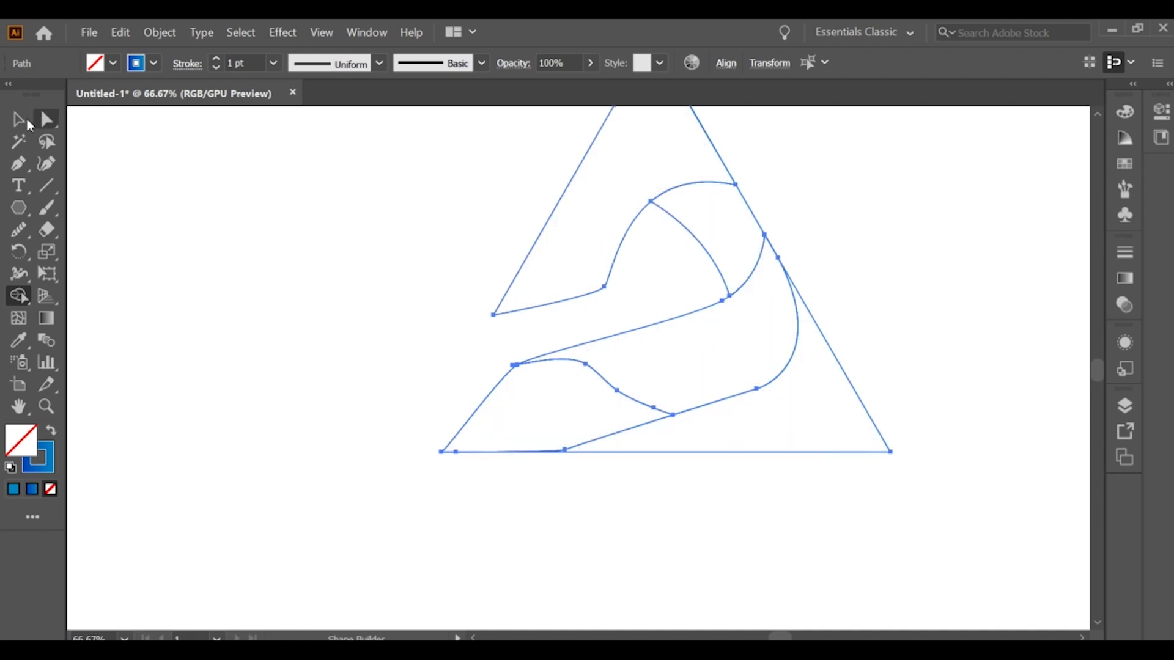
pyautogui.hotkey('ctrl', '-')
pyautogui.hotkey('ctrl', '-')
pyautogui.moveTo(492, 286); pyautogui.dragTo(522, 374)
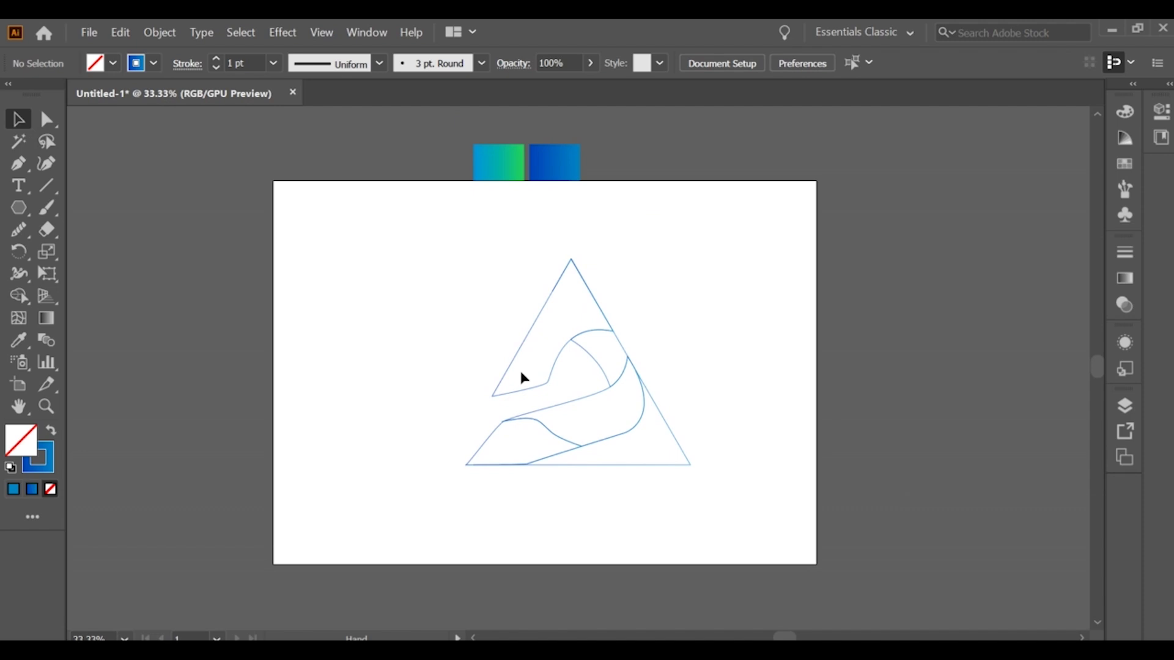
# Step: Fill the upper triangle section with the blue-green swatch's gradient using the Eyedropper, and reverse the gradient
pyautogui.click(529, 335)
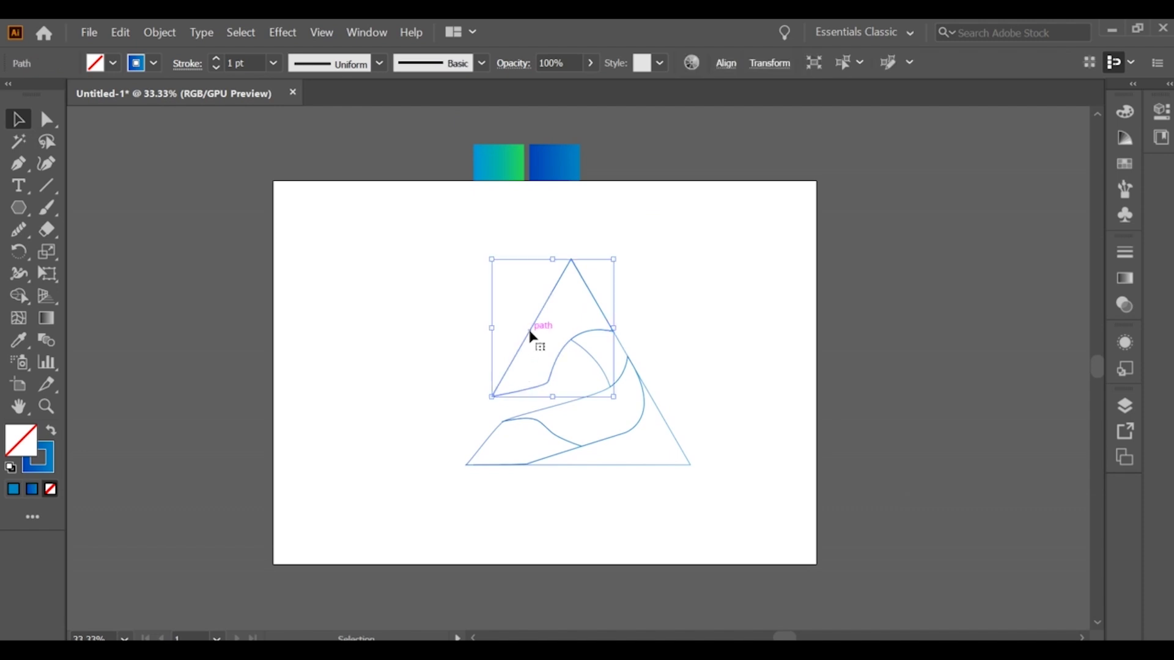
pyautogui.click(18, 340)
pyautogui.click(517, 161)
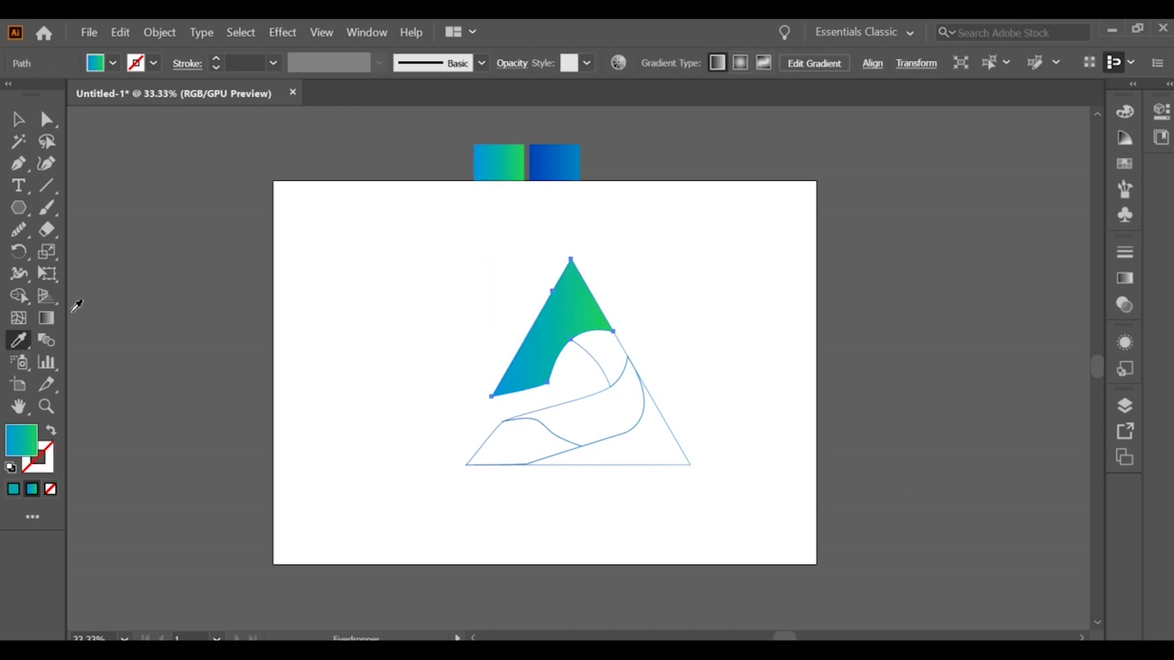
pyautogui.click(1126, 280)
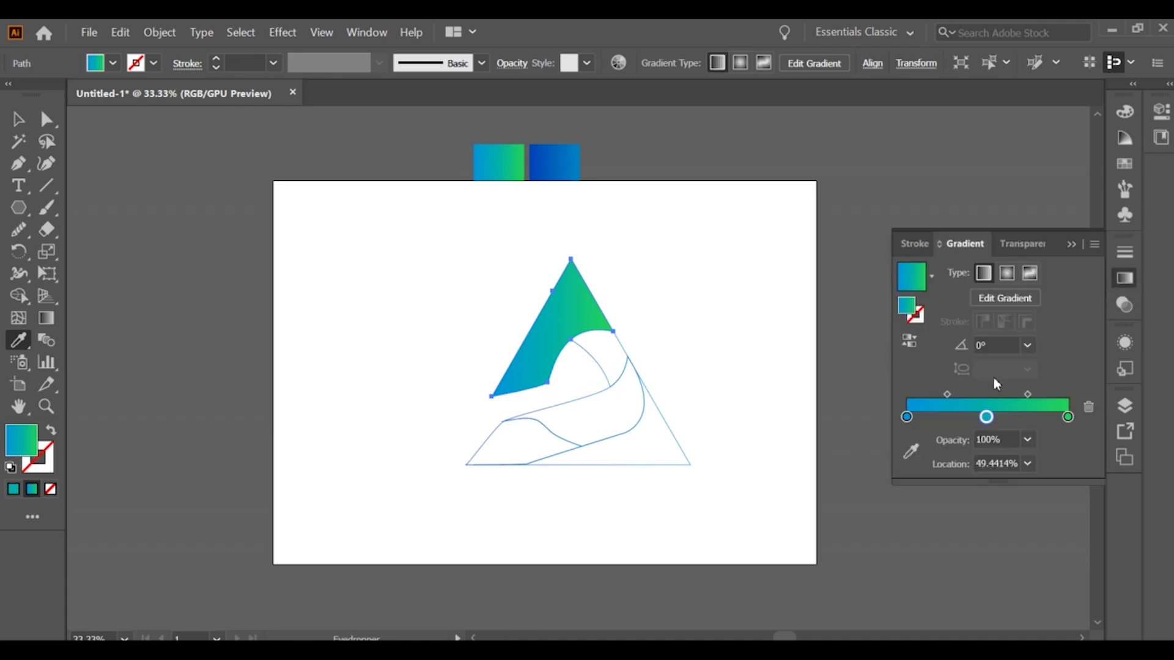
pyautogui.click(918, 344)
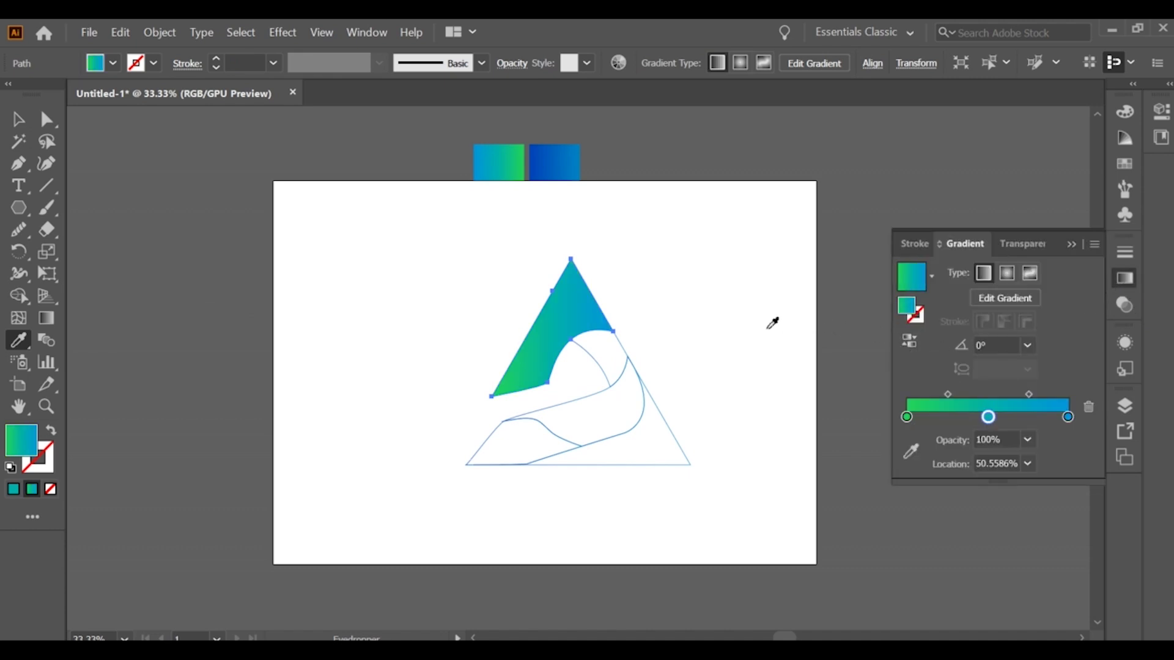
# Step: Change the gradient's green starting color stop to yellow
pyautogui.doubleClick(907, 416)
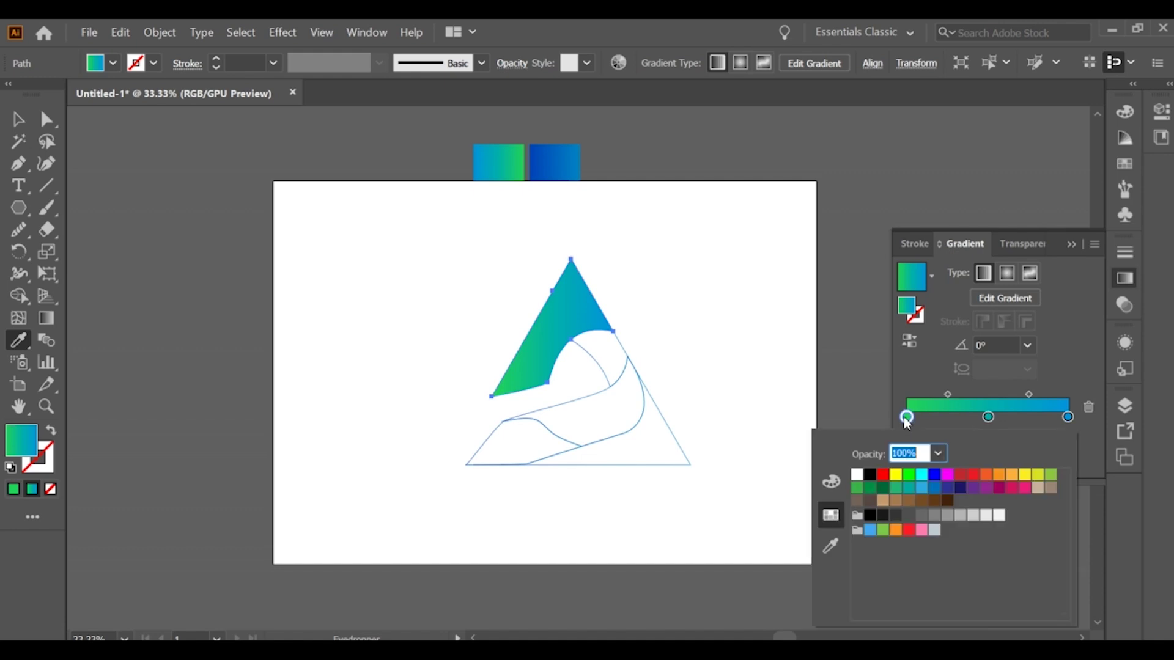
pyautogui.click(1022, 477)
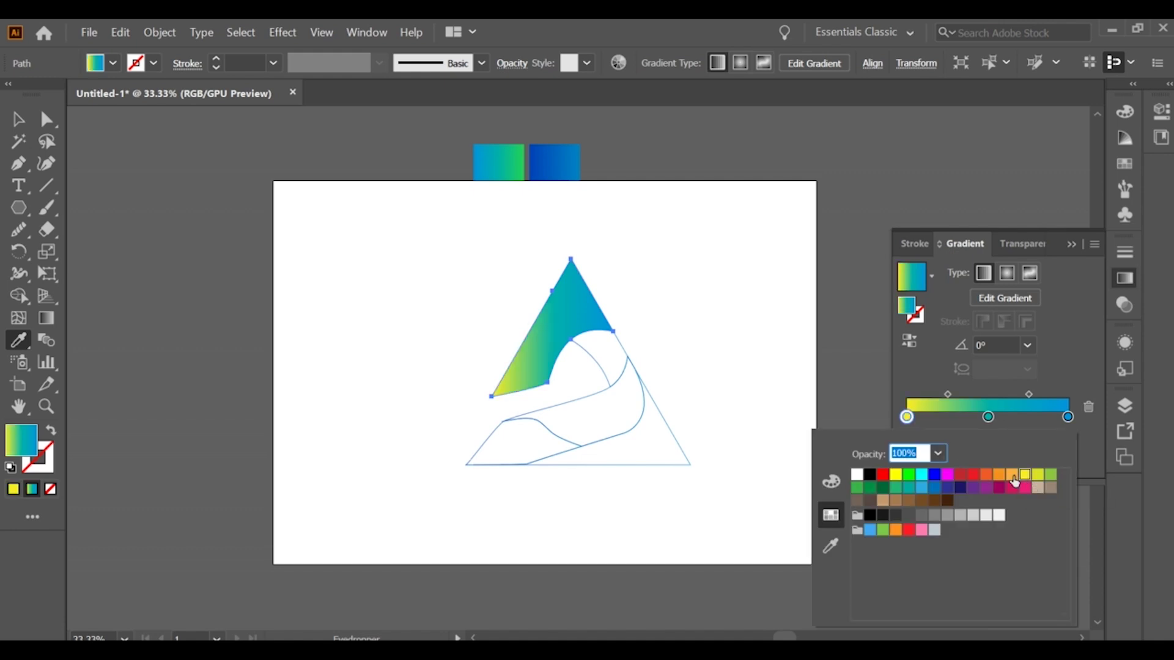
pyautogui.click(18, 119)
# Step: Redraw the upper section's gradient diagonally from its lower-left tip toward the apex at about 57°, and deselect it
pyautogui.scroll(1, 519, 337)
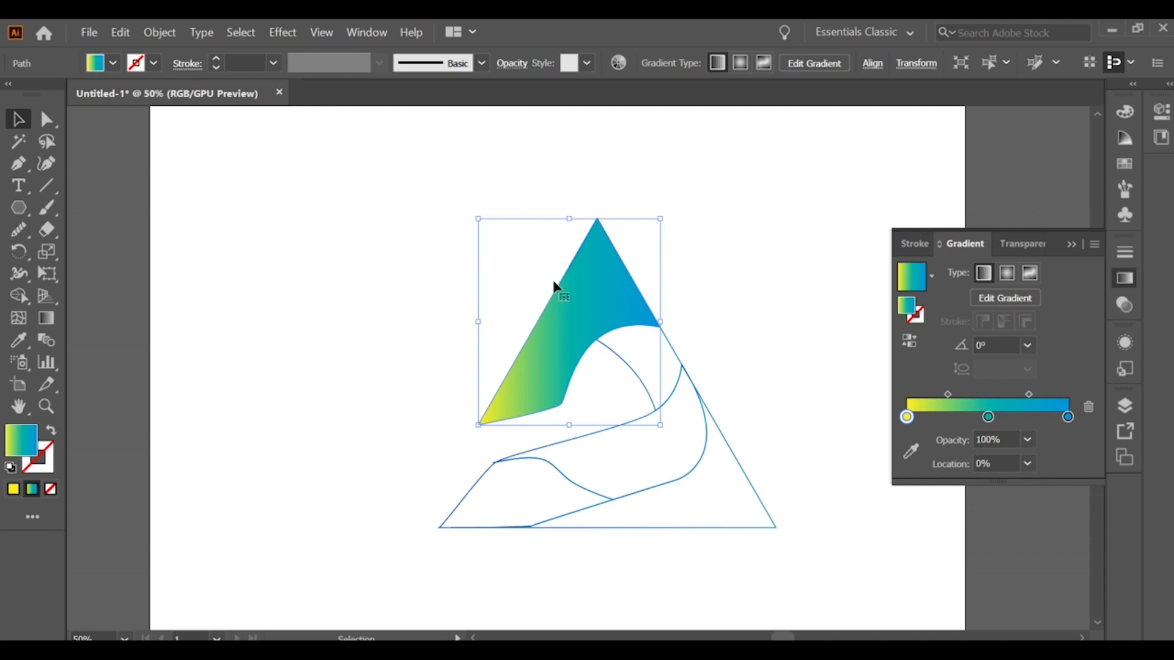
pyautogui.click(52, 322)
pyautogui.moveTo(645, 220)
pyautogui.mouseDown()
pyautogui.moveTo(582, 293)
pyautogui.moveTo(585, 343)
pyautogui.mouseUp()
pyautogui.moveTo(486, 442)
pyautogui.mouseDown()
pyautogui.moveTo(628, 309)
pyautogui.moveTo(637, 230)
pyautogui.moveTo(673, 173)
pyautogui.mouseUp()
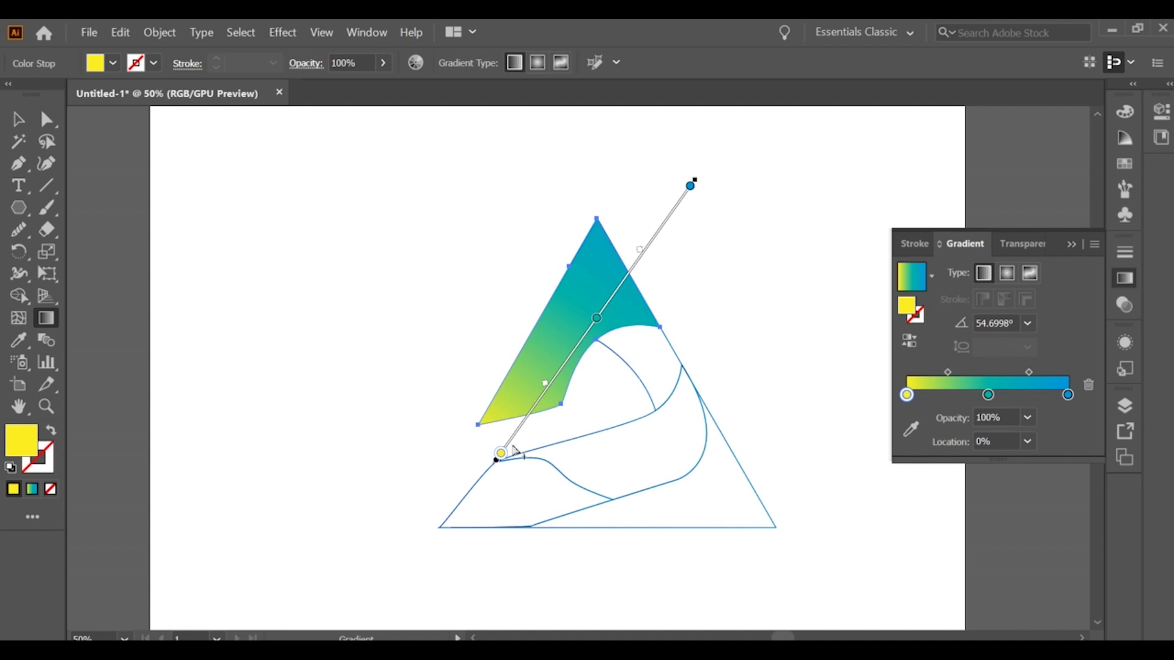
pyautogui.moveTo(504, 423)
pyautogui.mouseDown()
pyautogui.moveTo(517, 388)
pyautogui.moveTo(629, 254)
pyautogui.moveTo(645, 204)
pyautogui.moveTo(681, 191)
pyautogui.mouseUp()
pyautogui.press('v')
pyautogui.click(468, 358)
pyautogui.scroll(-2, 467, 359)
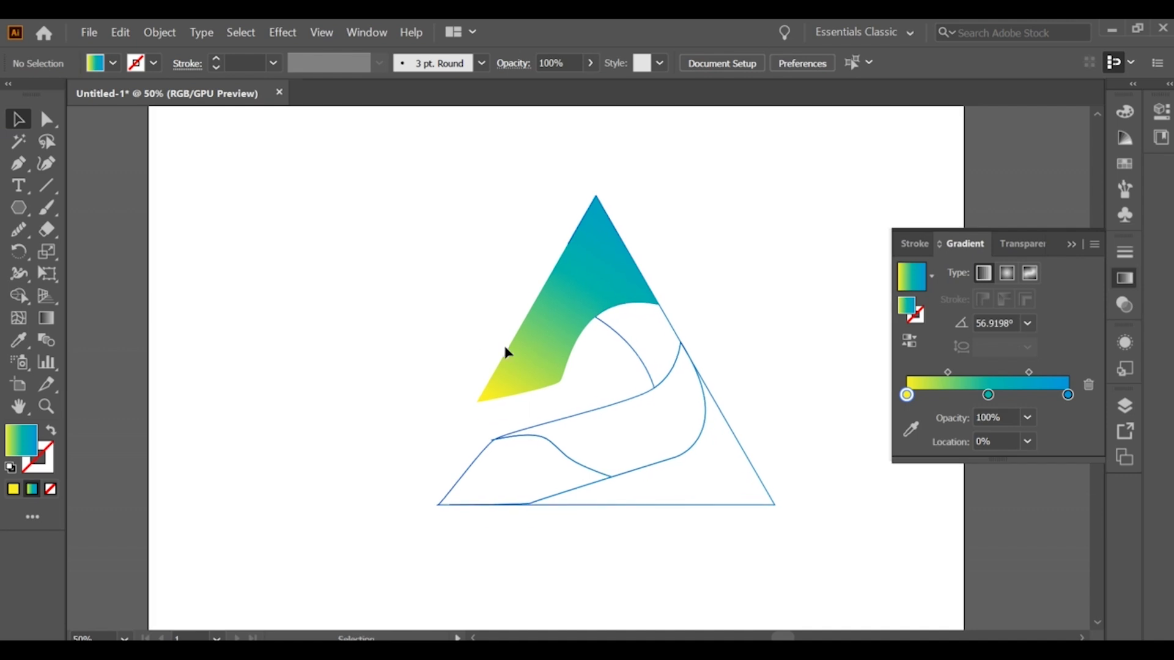
# Step: Fill the small arched fold beneath the upper section with the dark blue swatch's gradient using the Eyedropper
pyautogui.click(628, 340)
pyautogui.scroll(-1, 629, 341)
pyautogui.click(668, 255)
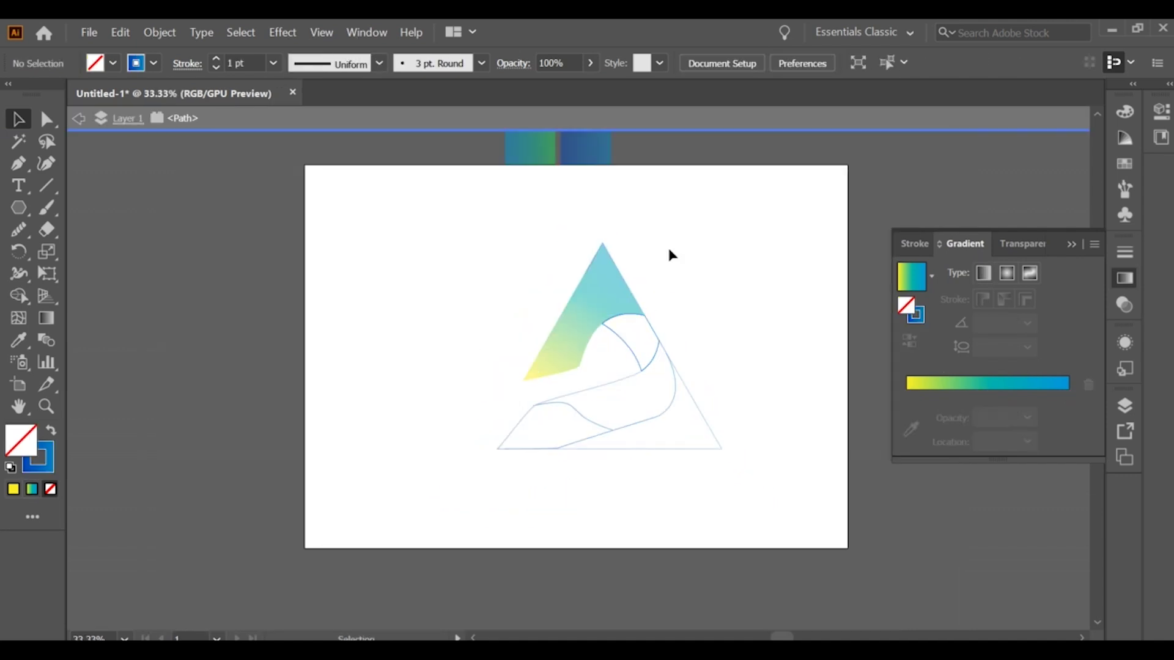
pyautogui.click(649, 370)
pyautogui.press('i')
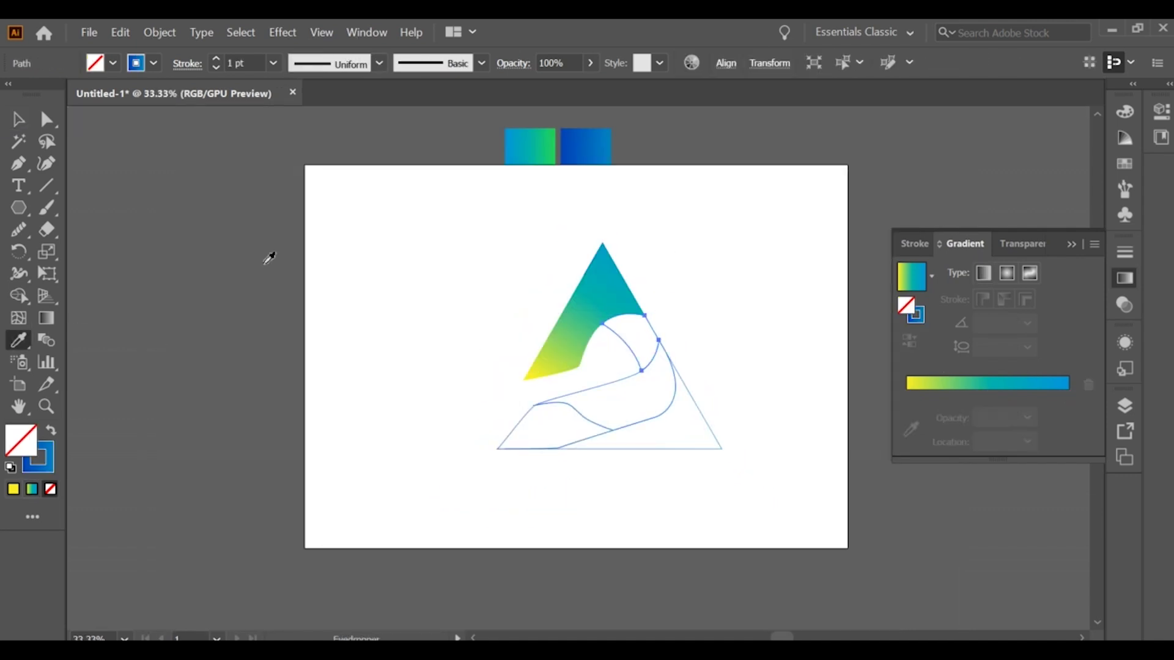
pyautogui.click(597, 136)
pyautogui.scroll(1, 623, 298)
pyautogui.press('v')
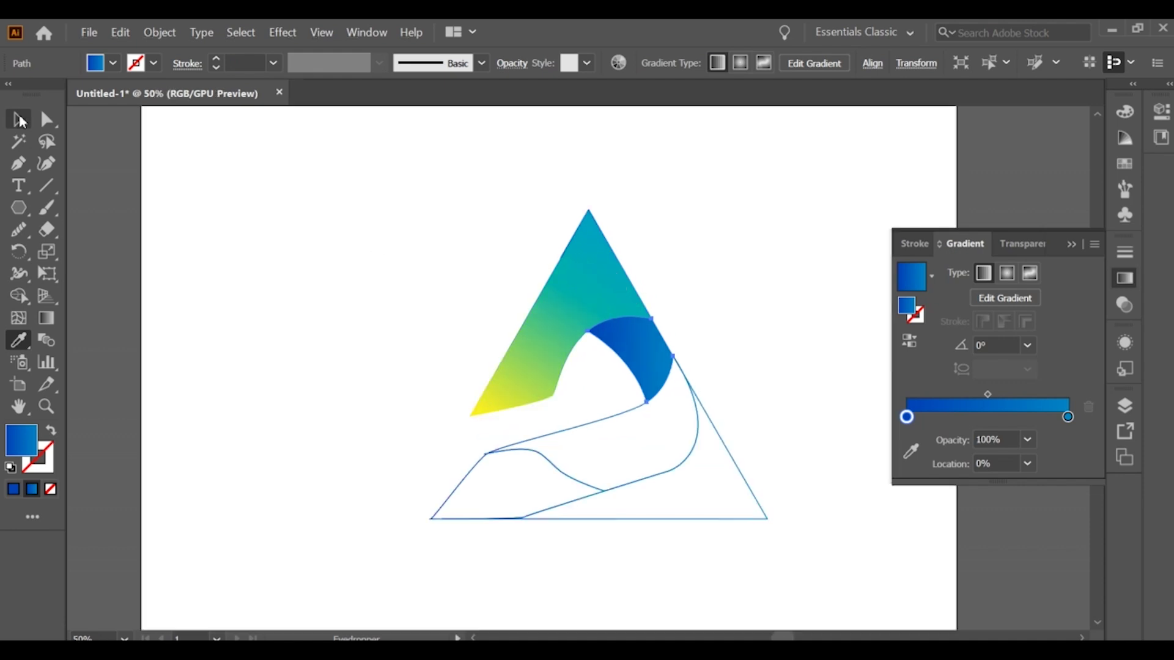
pyautogui.hotkey('ctrl', 'shift', 'a')
# Step: Redraw the blue fold's gradient downward to the right at about -60° with the Gradient tool, and clear the selection
pyautogui.click(644, 365)
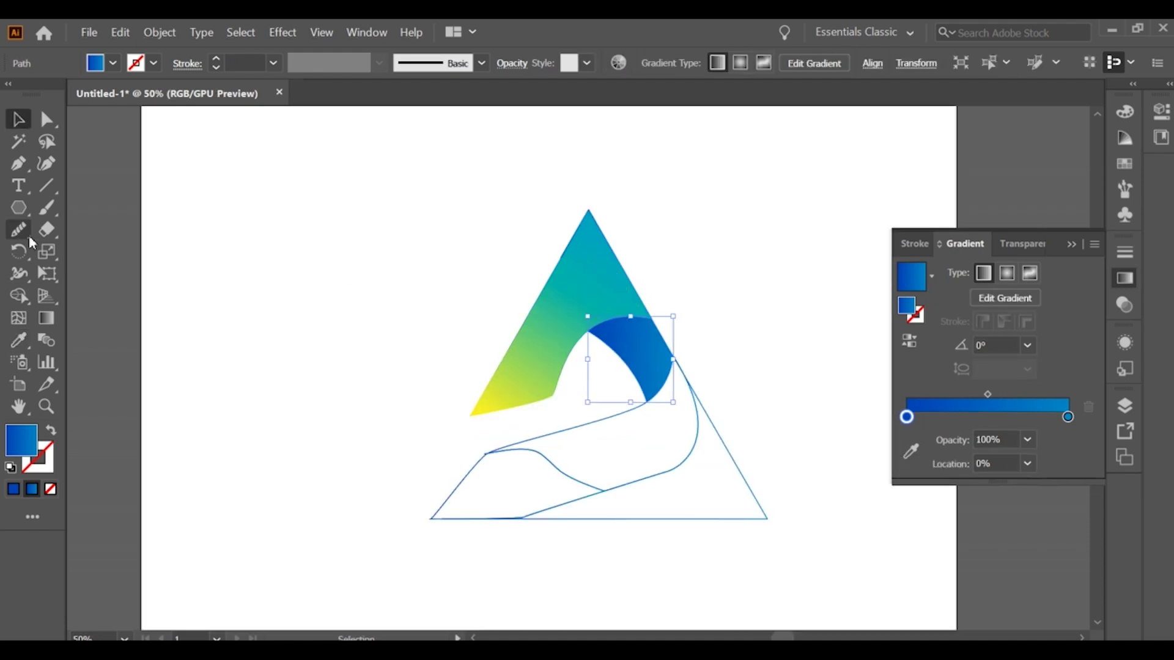
pyautogui.click(46, 318)
pyautogui.moveTo(605, 296); pyautogui.dragTo(648, 377)
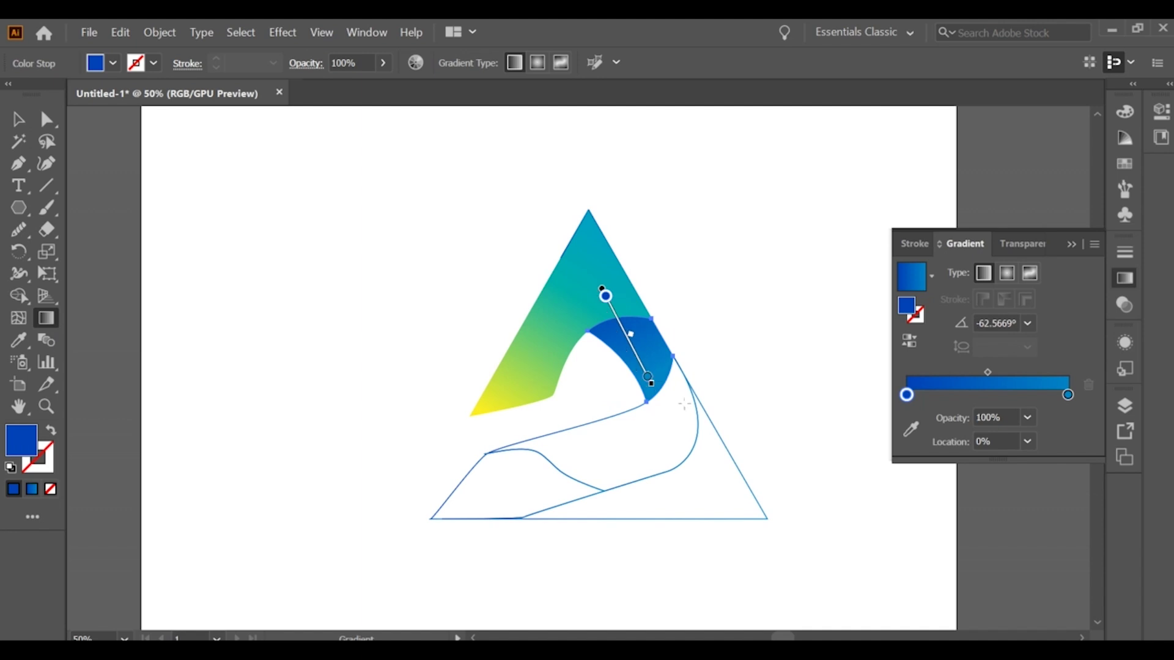
pyautogui.moveTo(573, 251); pyautogui.dragTo(633, 349)
pyautogui.moveTo(581, 280); pyautogui.dragTo(605, 318)
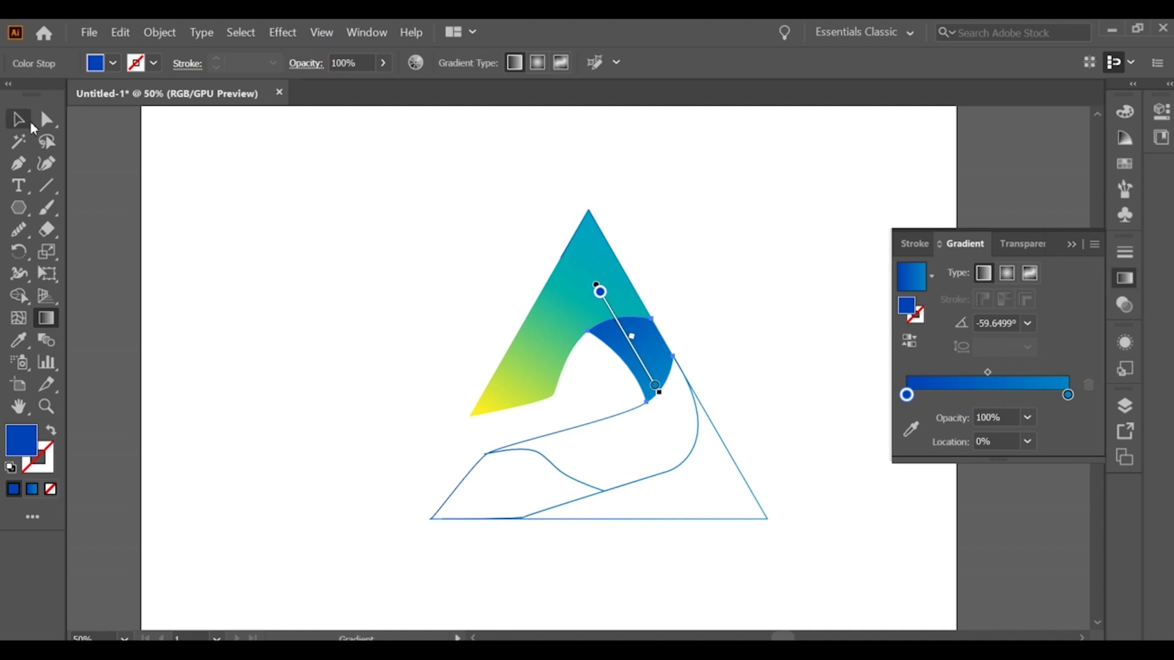
pyautogui.click(32, 125)
pyautogui.click(421, 276)
pyautogui.scroll(-1, 506, 338)
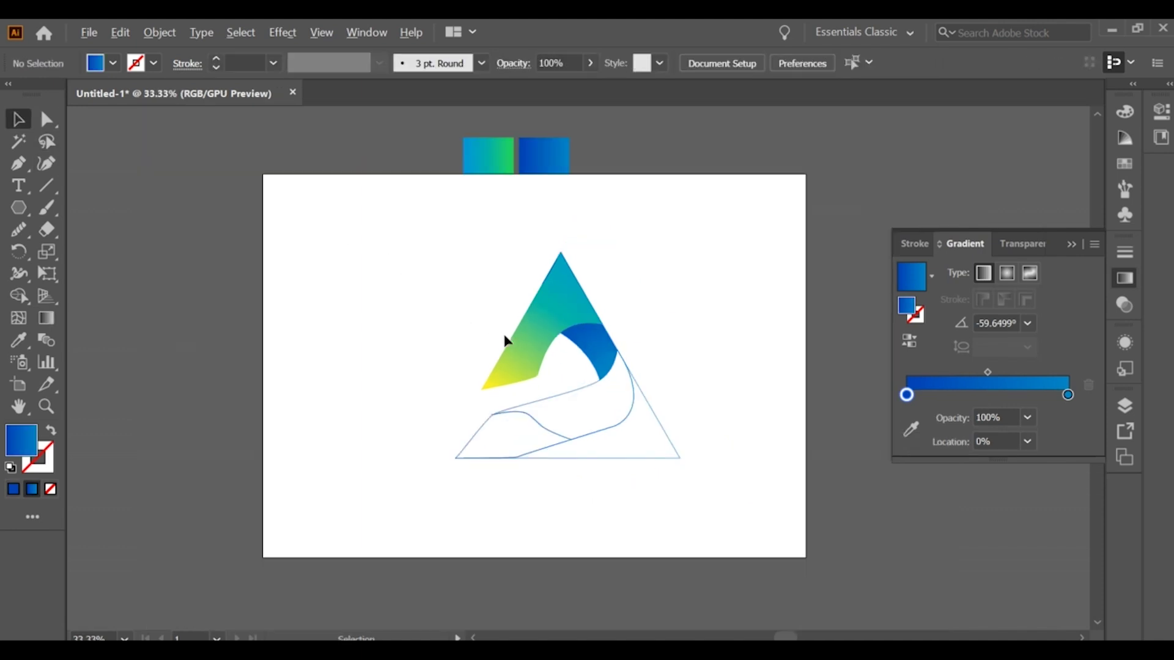
# Step: Fill the wide curved band with the yellow-teal-blue gradient sampled from the upper section
pyautogui.click(560, 402)
pyautogui.click(20, 338)
pyautogui.click(527, 364)
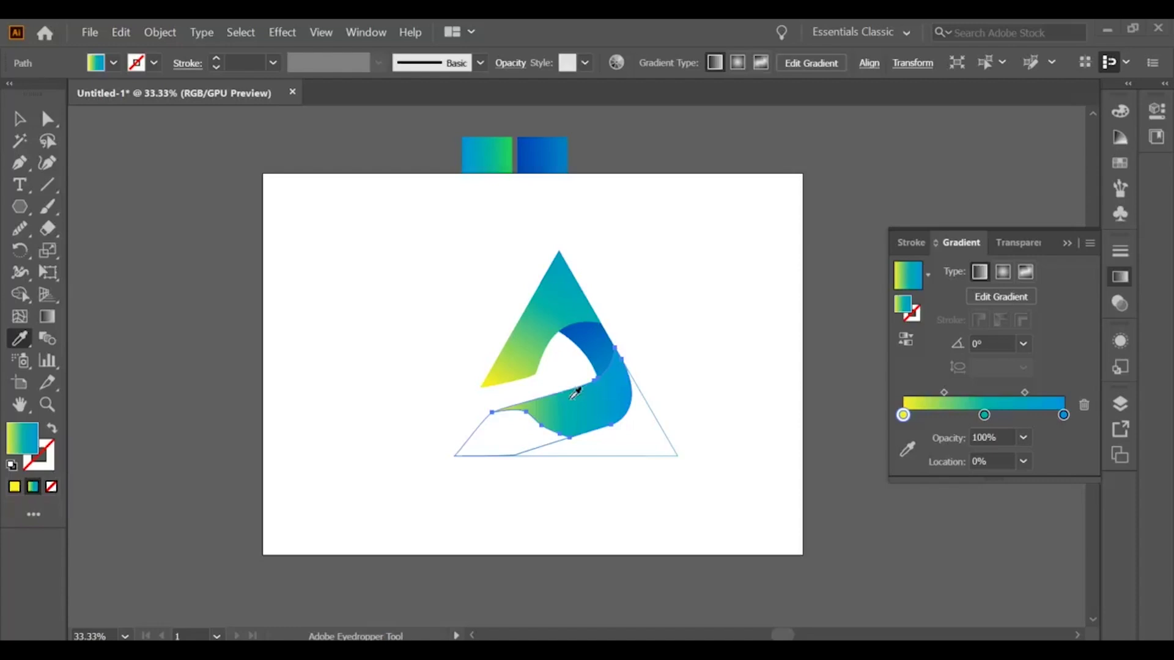
# Step: Redraw the curved band's gradient at about -121° so yellow starts at its upper-right end, and deselect it
pyautogui.click(43, 322)
pyautogui.moveTo(634, 357); pyautogui.dragTo(553, 439)
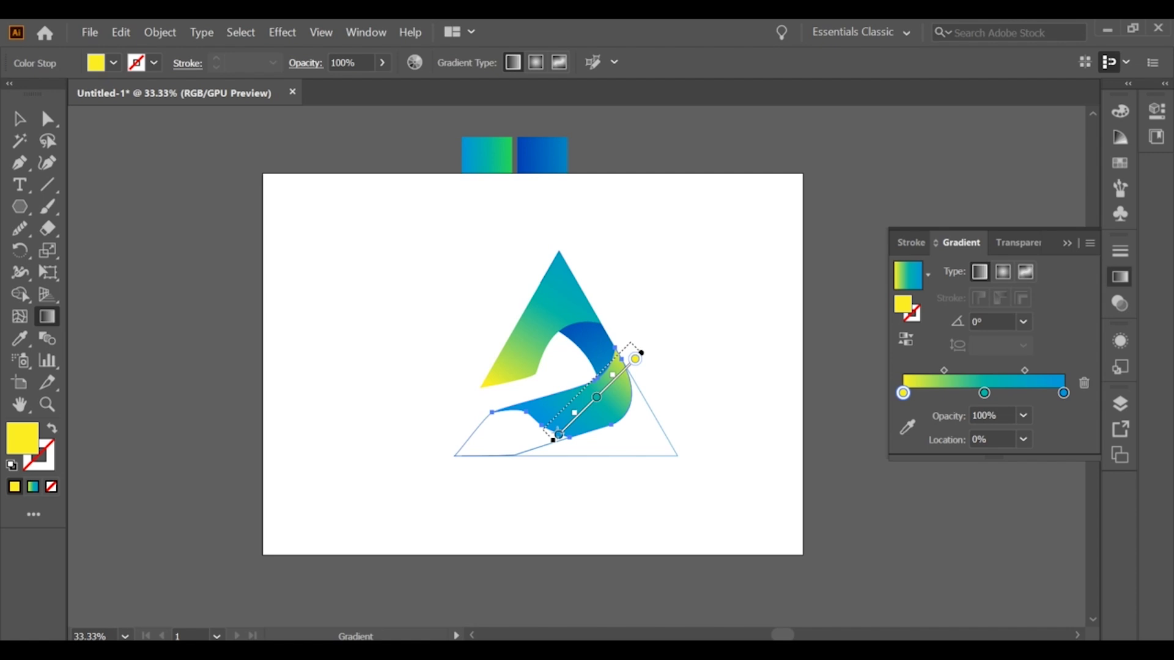
pyautogui.moveTo(636, 358)
pyautogui.mouseDown()
pyautogui.moveTo(571, 428)
pyautogui.moveTo(586, 453)
pyautogui.moveTo(576, 458)
pyautogui.mouseUp()
pyautogui.click(19, 119)
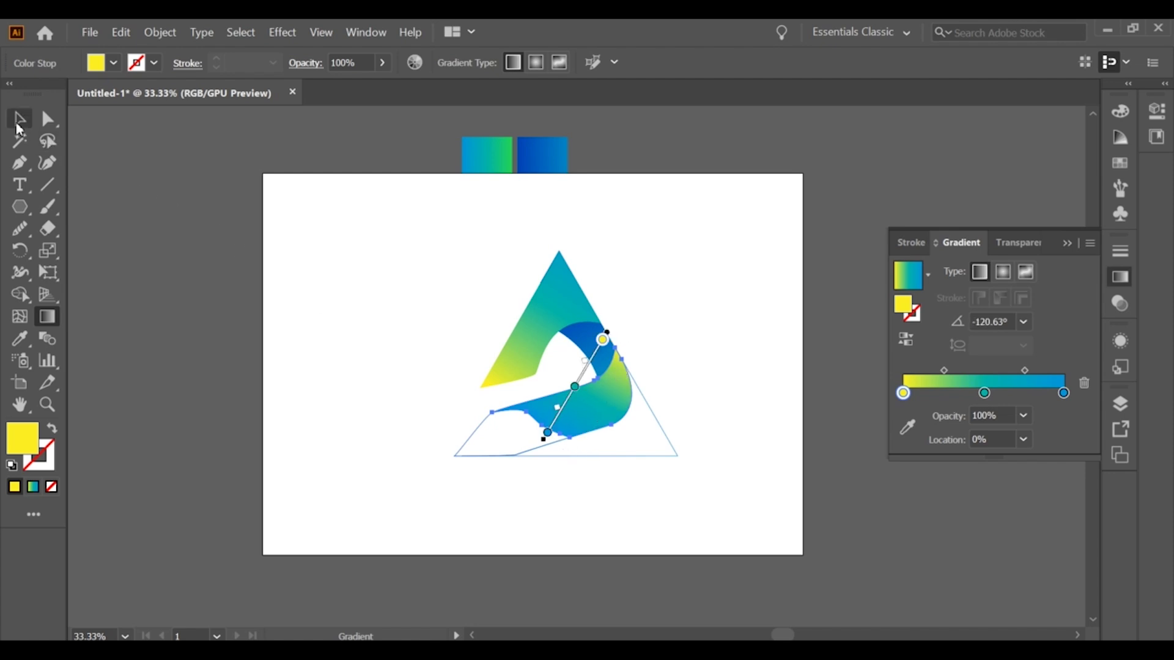
pyautogui.click(347, 232)
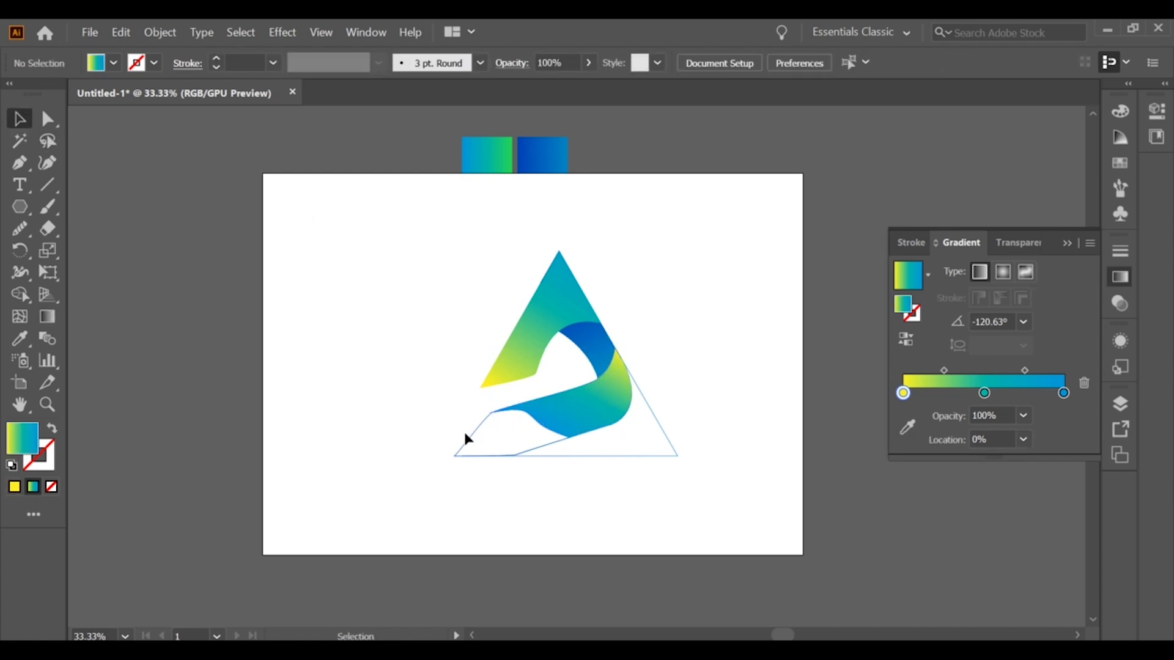
# Step: Fill the lower-left tail section with the gradient sampled from the curved band, and clear the selection
pyautogui.click(472, 445)
pyautogui.click(19, 342)
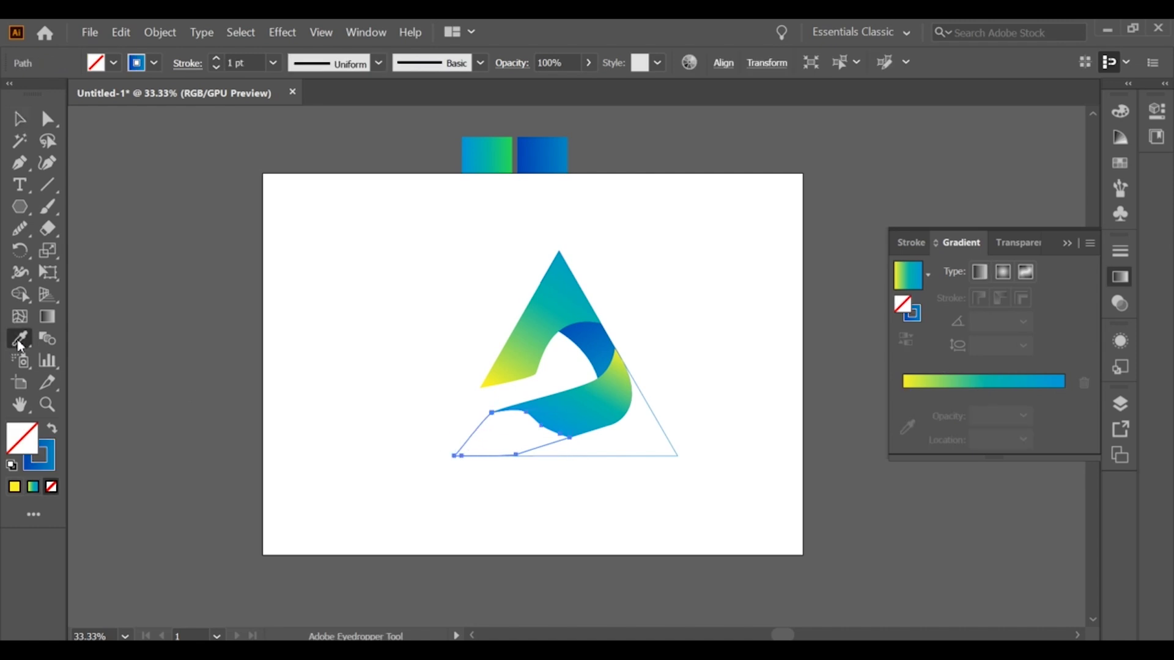
pyautogui.click(572, 397)
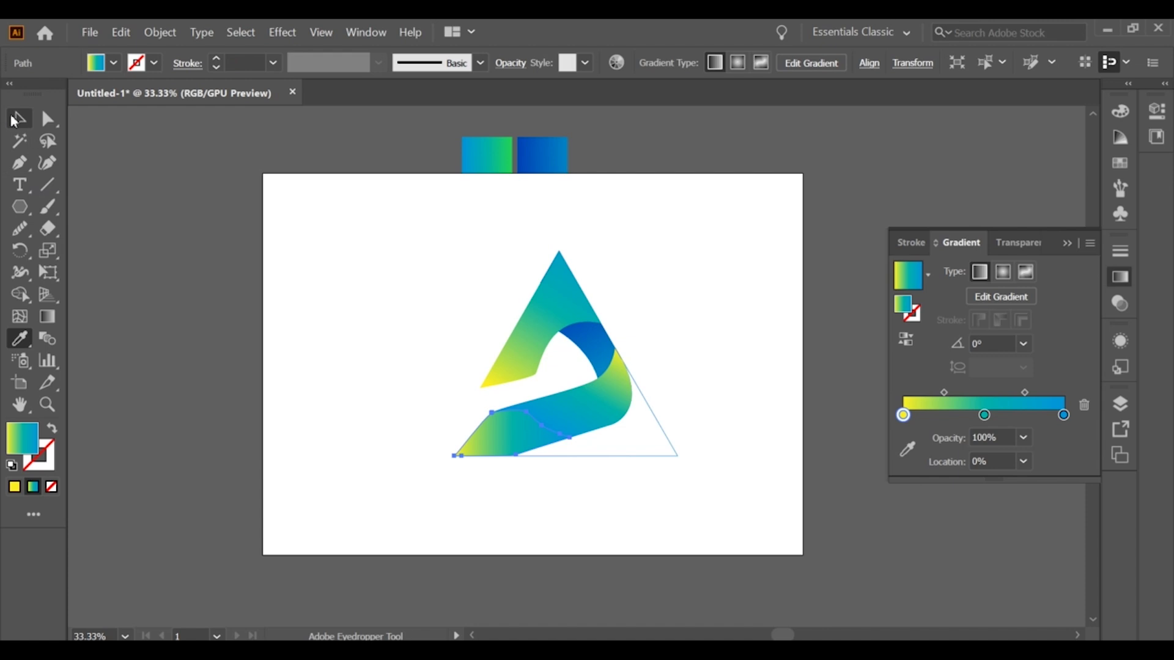
pyautogui.click(15, 121)
pyautogui.click(406, 411)
pyautogui.scroll(1, 476, 442)
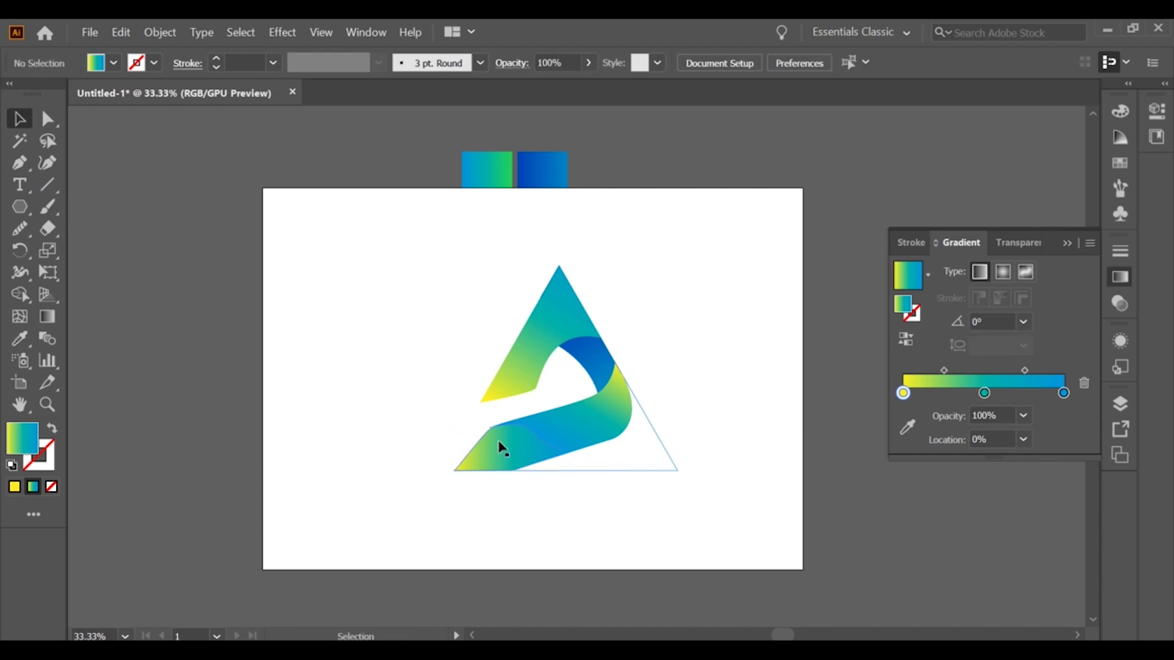
# Step: Angle the tail section's gradient upward to the right at about 29° with the Gradient tool
pyautogui.click(501, 450)
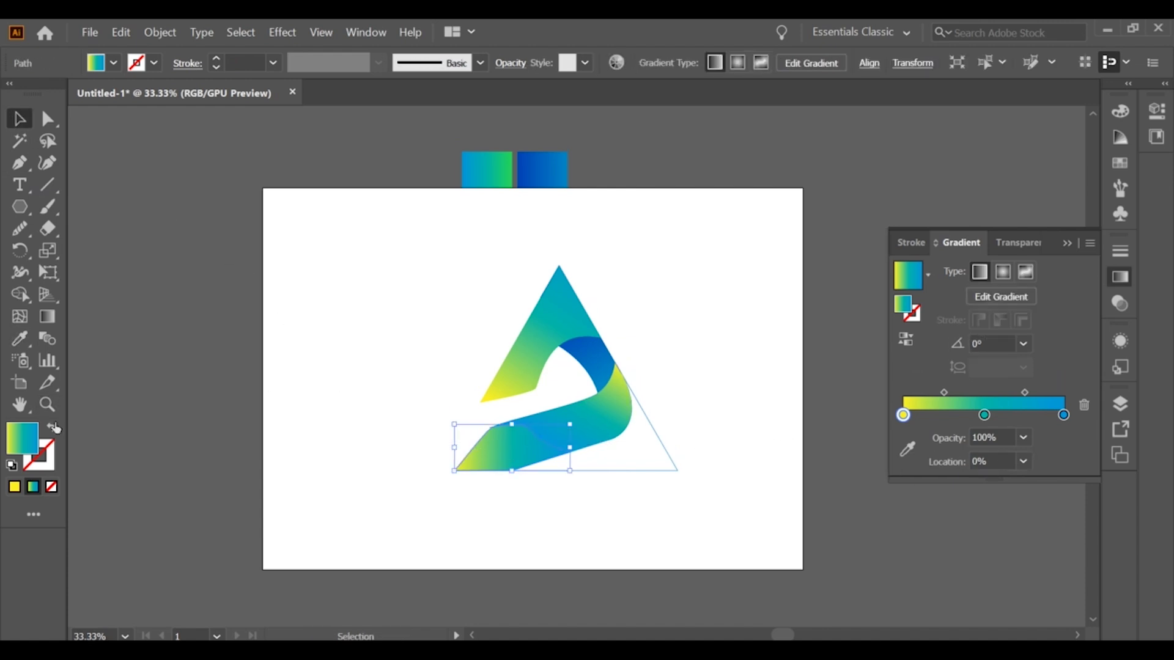
pyautogui.click(51, 343)
pyautogui.click(49, 319)
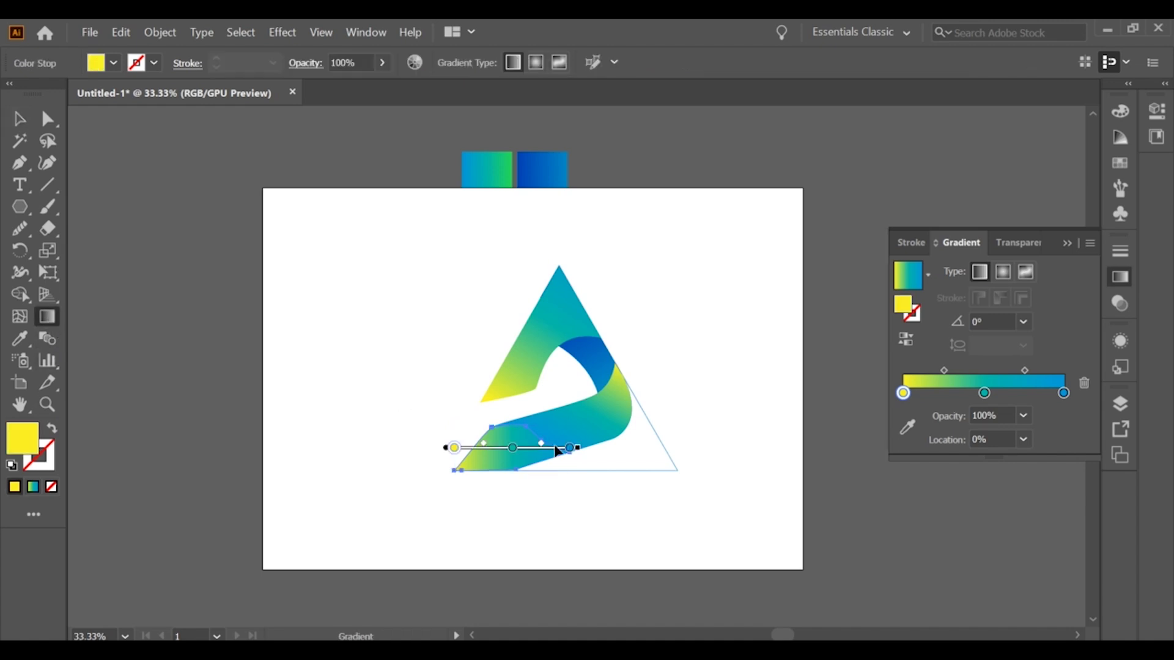
pyautogui.moveTo(557, 428)
pyautogui.mouseDown()
pyautogui.moveTo(492, 457)
pyautogui.moveTo(550, 412)
pyautogui.moveTo(577, 409)
pyautogui.mouseUp()
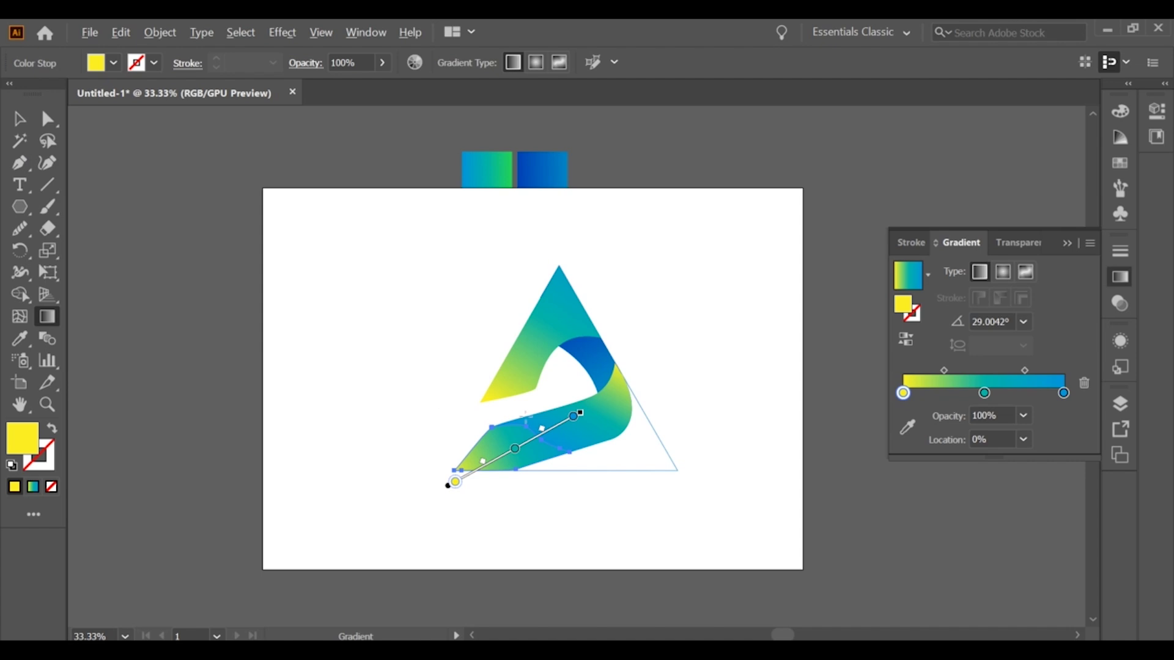
# Step: Move the tail gradient's middle teal color stop to about 60.7% and deselect the section
pyautogui.scroll(2, 526, 416)
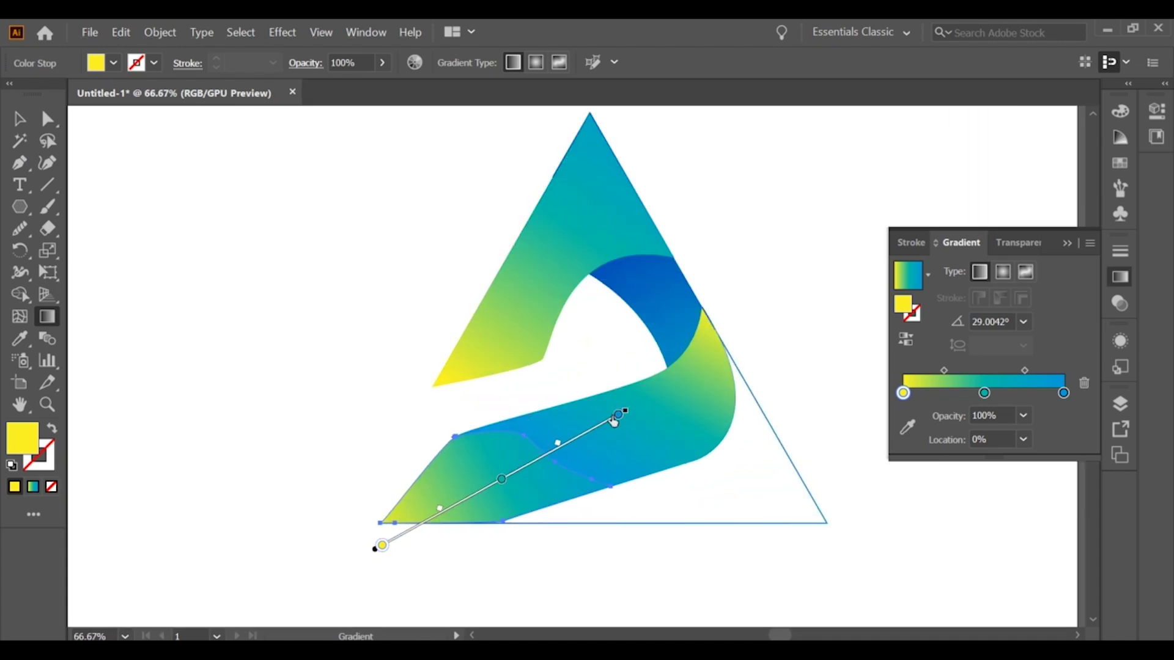
pyautogui.moveTo(616, 421); pyautogui.dragTo(551, 461)
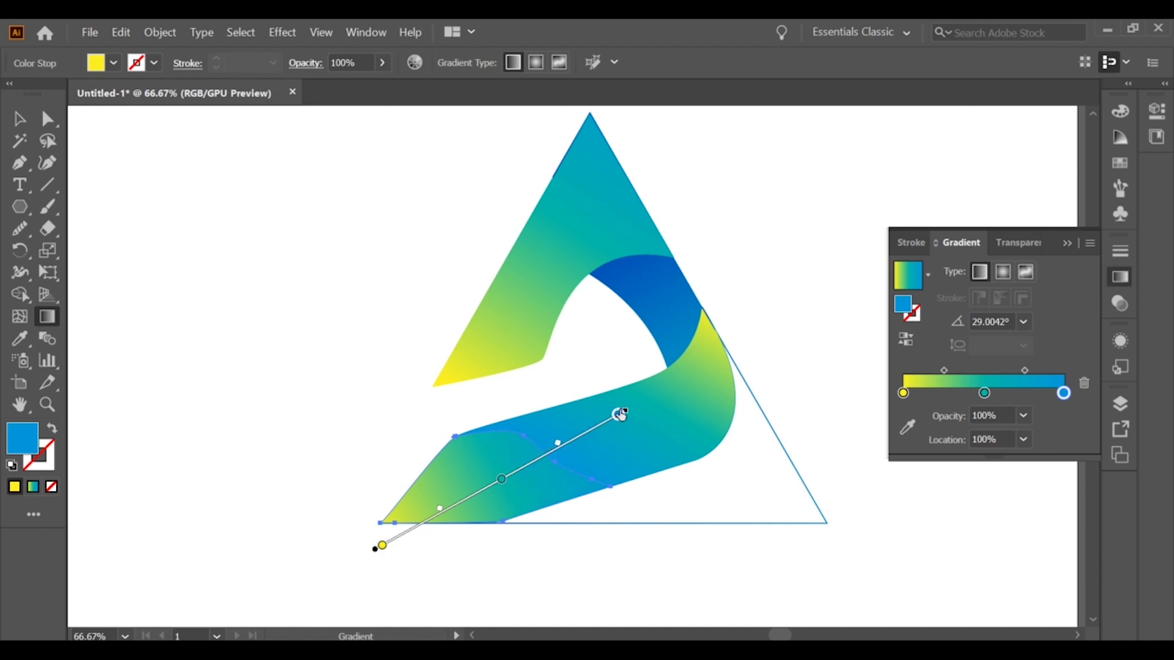
pyautogui.click(619, 414)
pyautogui.moveTo(499, 482)
pyautogui.mouseDown()
pyautogui.moveTo(542, 458)
pyautogui.moveTo(525, 466)
pyautogui.mouseUp()
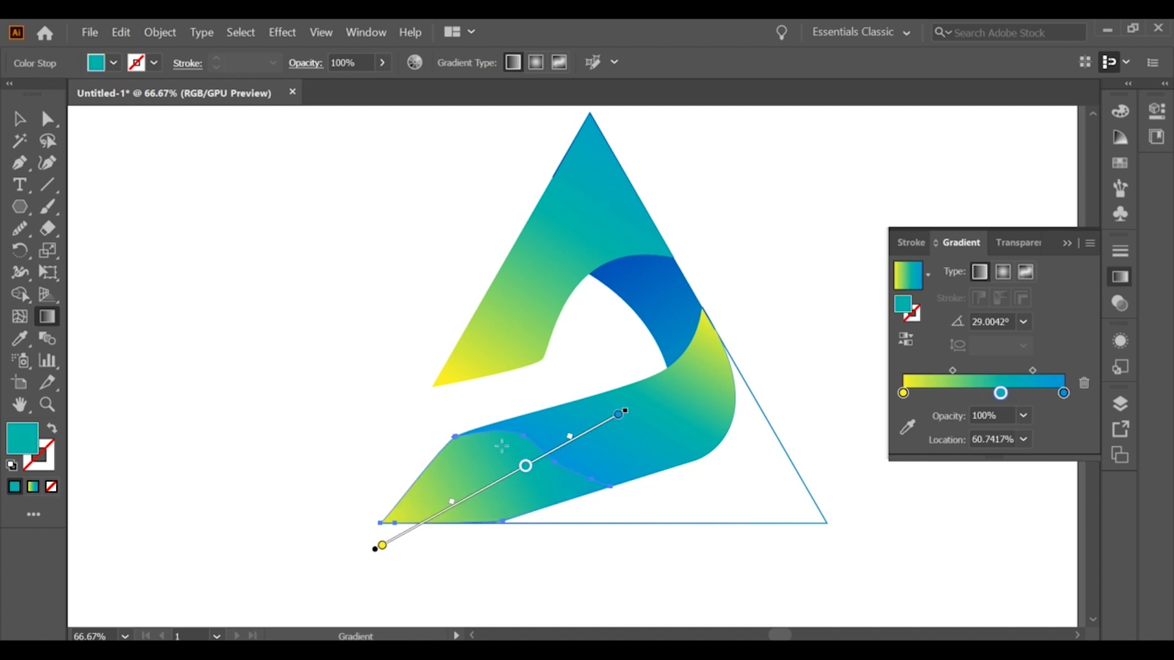
pyautogui.click(19, 119)
pyautogui.click(515, 372)
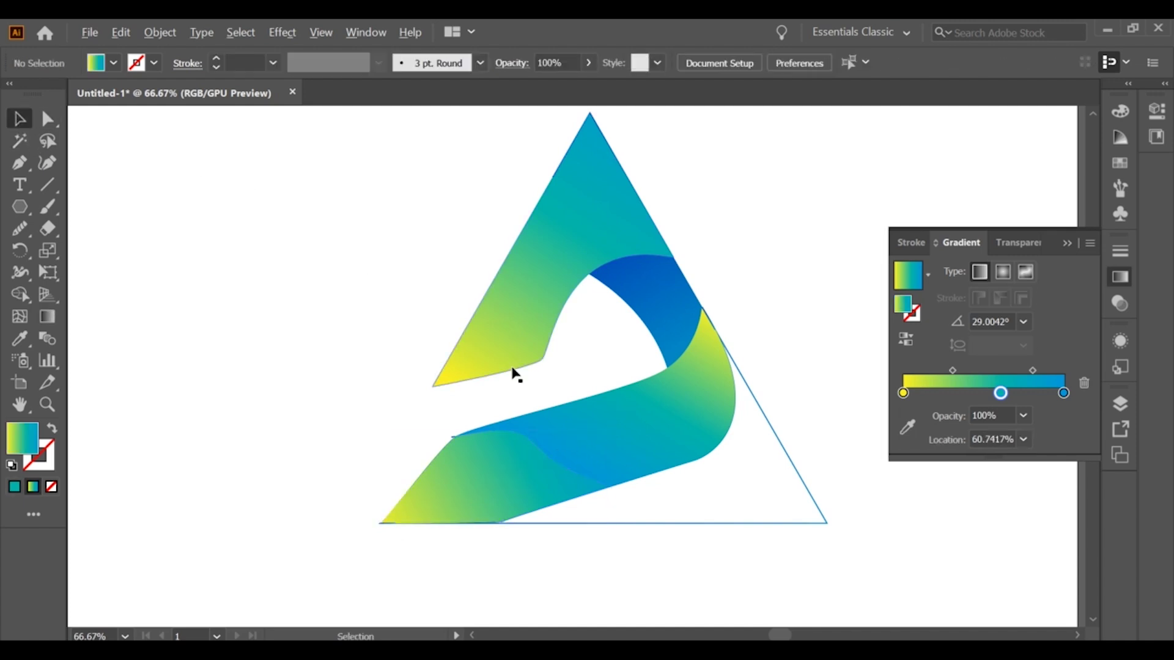
pyautogui.scroll(-1, 516, 371)
pyautogui.scroll(-1, 516, 372)
# Step: Scale down the unfilled lower-right outline from its upper-left corner, keeping its lower-right corner in place, and deselect it
pyautogui.click(588, 449)
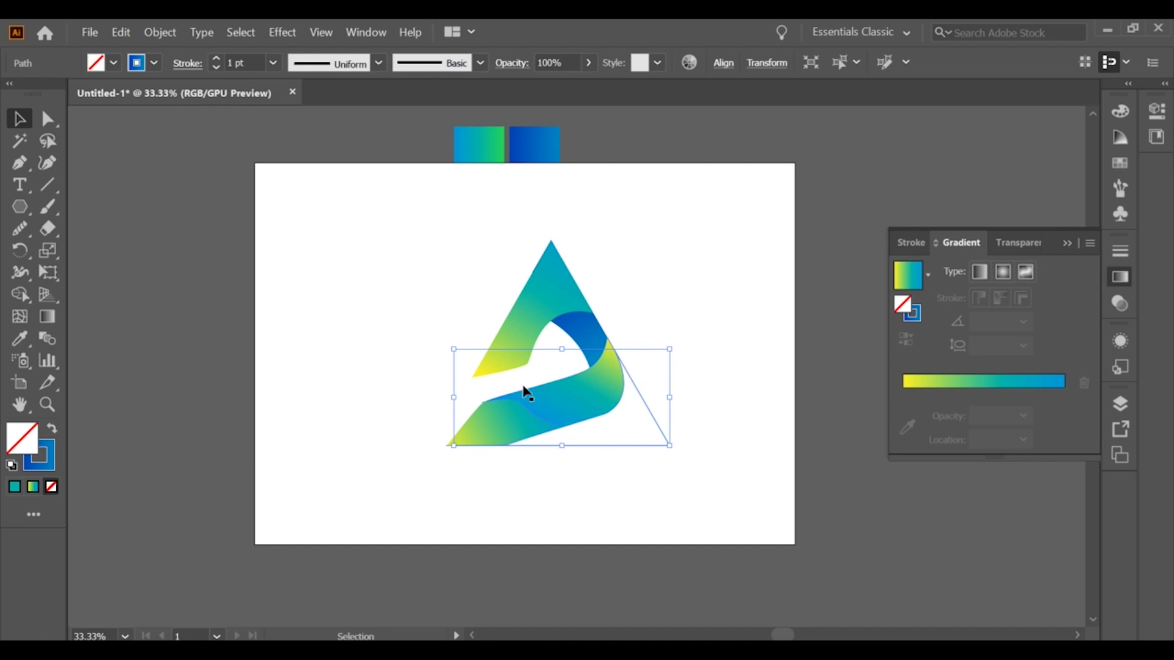
pyautogui.moveTo(453, 349); pyautogui.dragTo(492, 380)
pyautogui.click(621, 502)
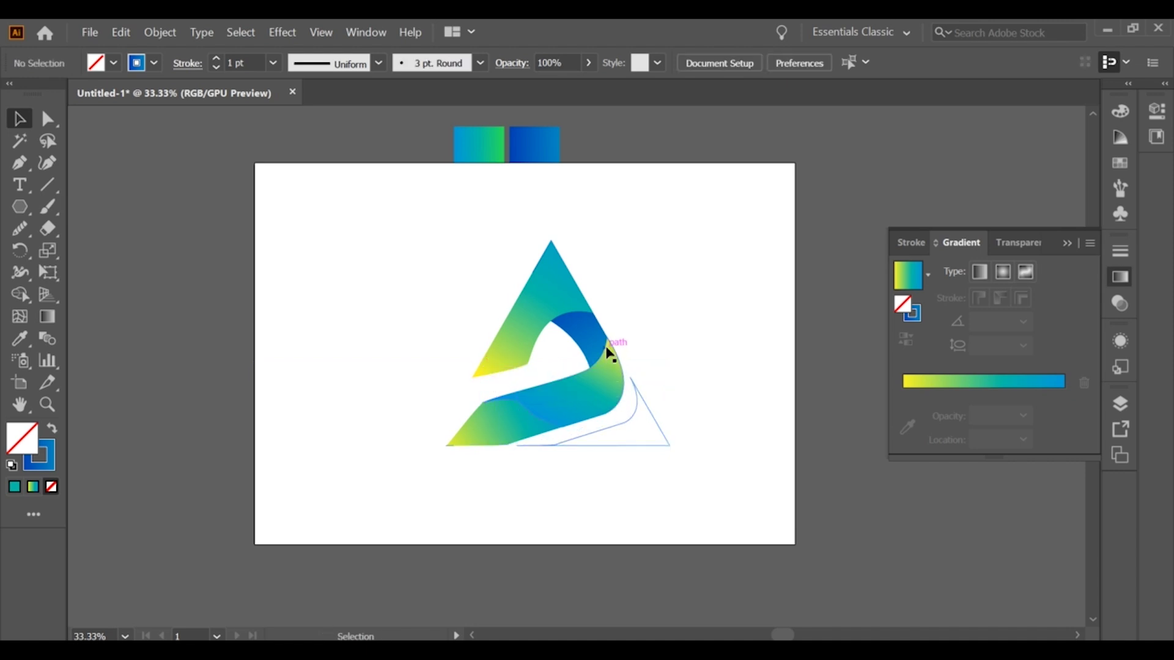
# Step: Examine the left tip of the lower-right outline, where its curved edge runs almost onto the base line
pyautogui.click(630, 423)
pyautogui.click(542, 485)
pyautogui.scroll(2, 543, 485)
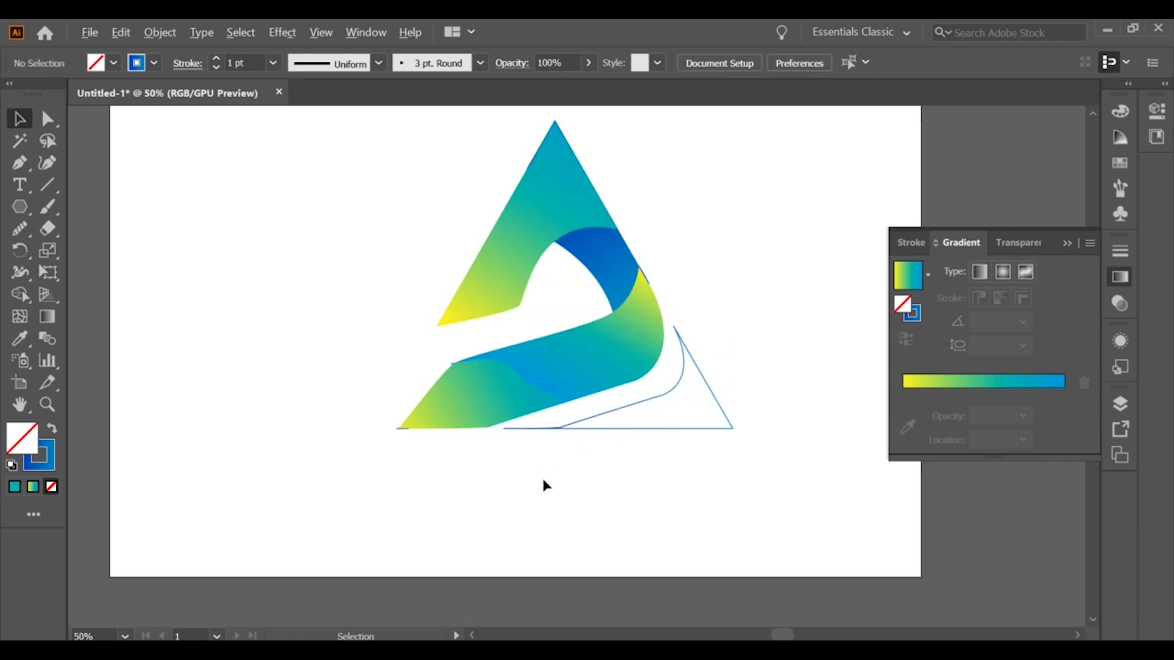
pyautogui.click(552, 416)
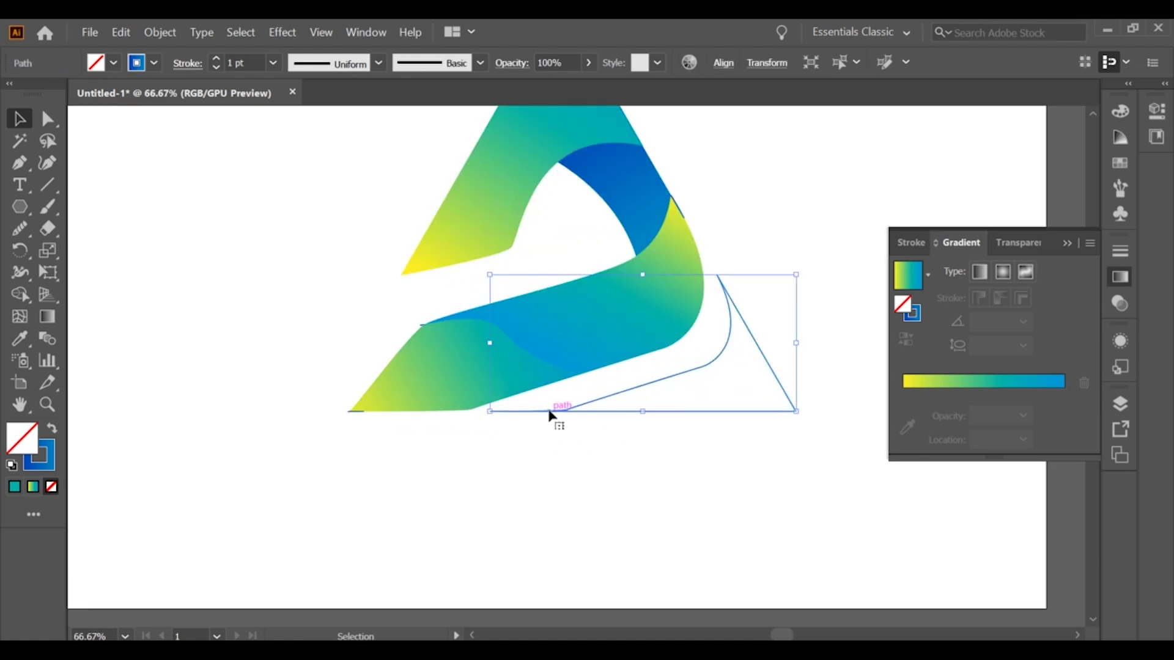
pyautogui.rightClick(548, 412)
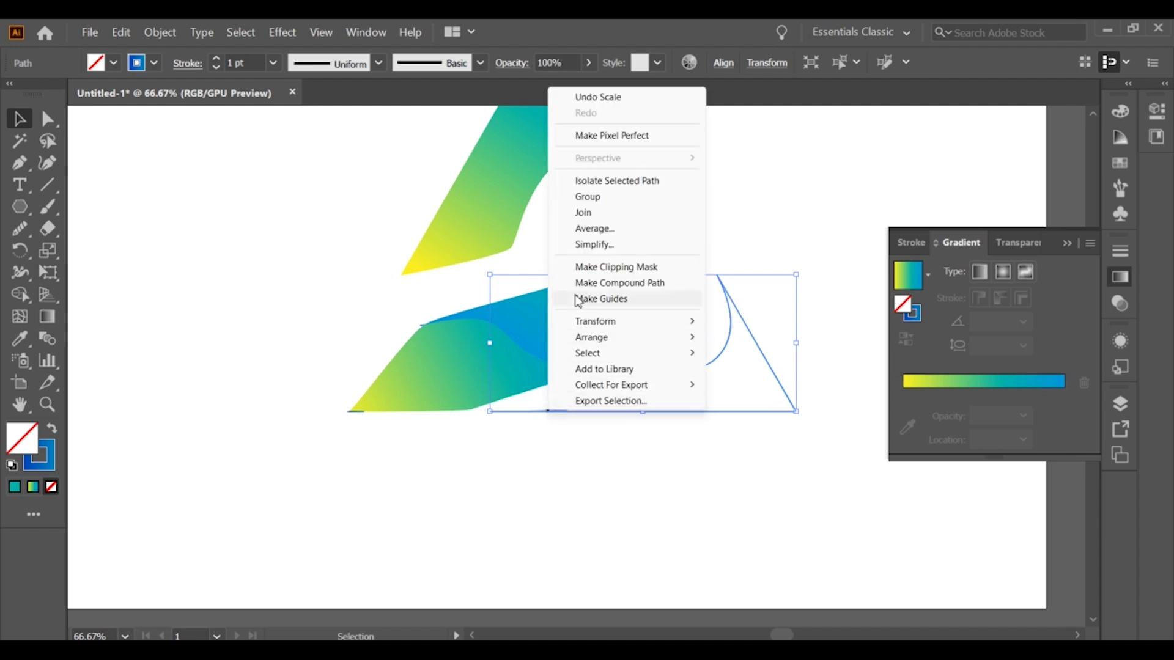
pyautogui.click(564, 444)
pyautogui.scroll(2, 566, 449)
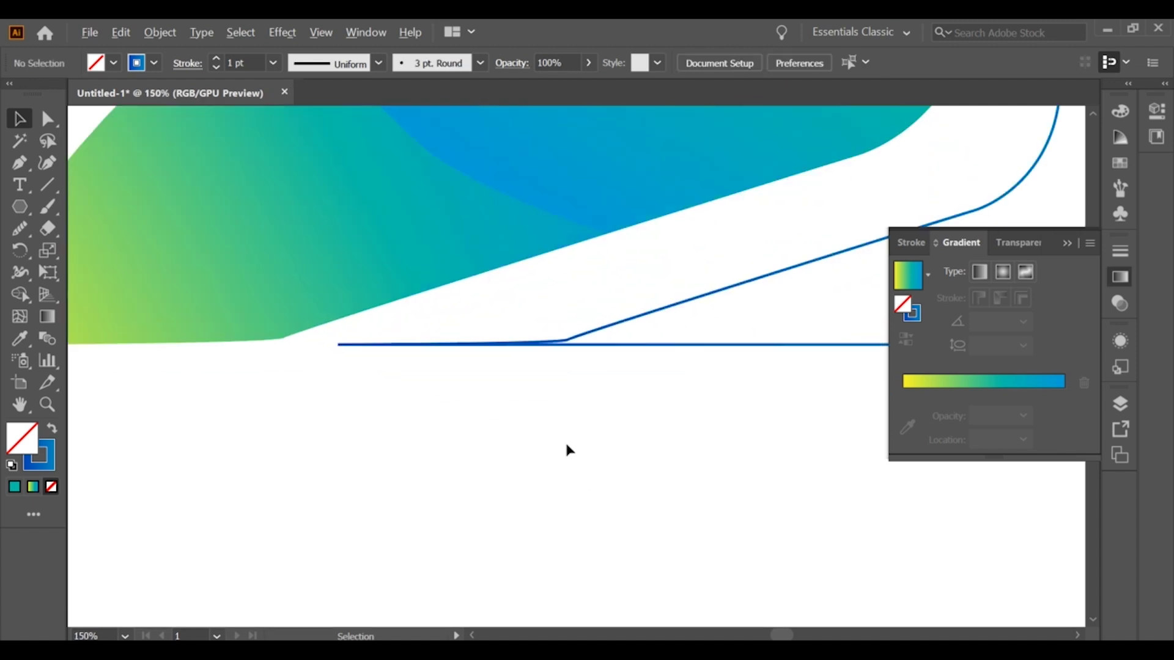
pyautogui.click(472, 347)
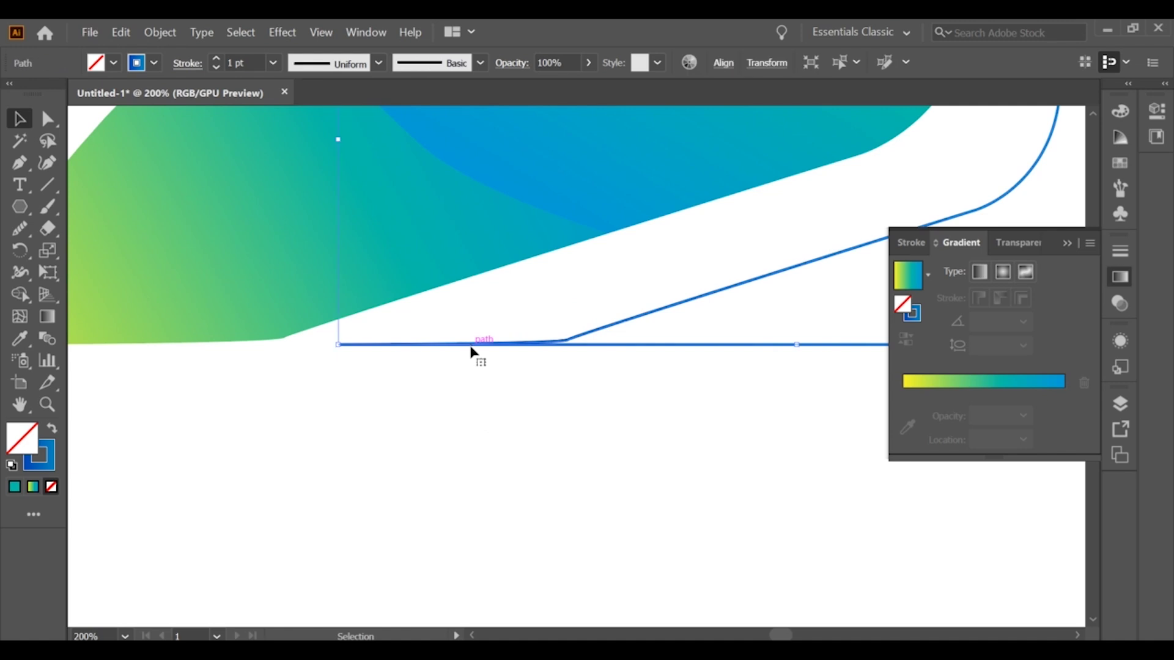
pyautogui.scroll(-2, 508, 404)
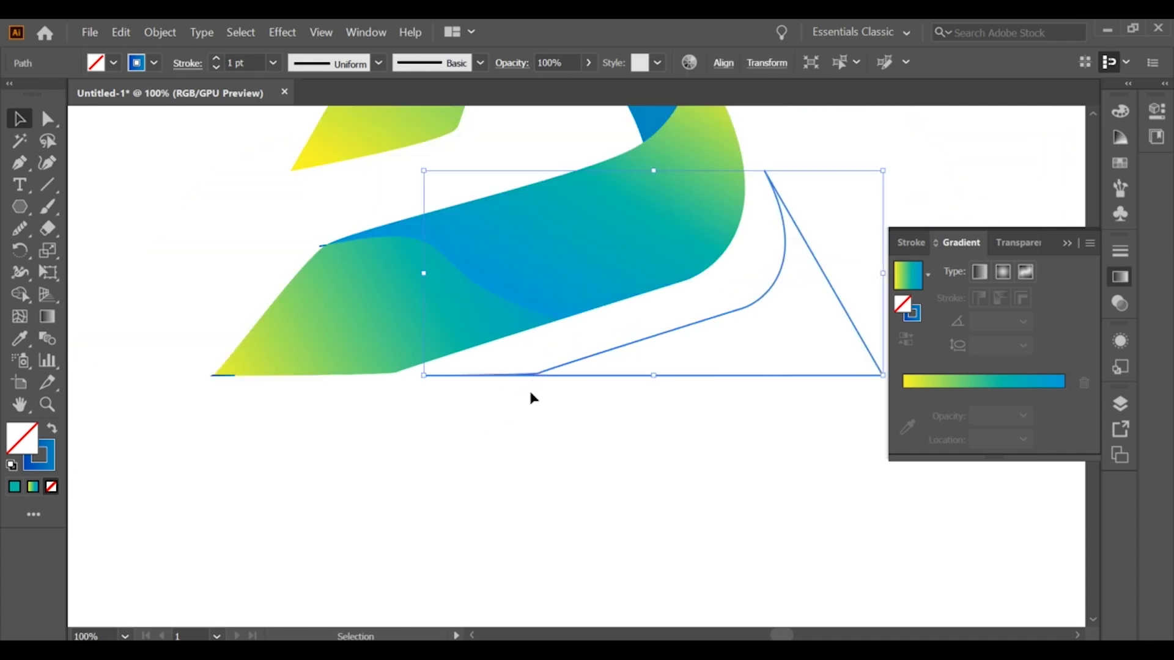
pyautogui.scroll(2, 530, 393)
pyautogui.click(515, 404)
pyautogui.click(19, 162)
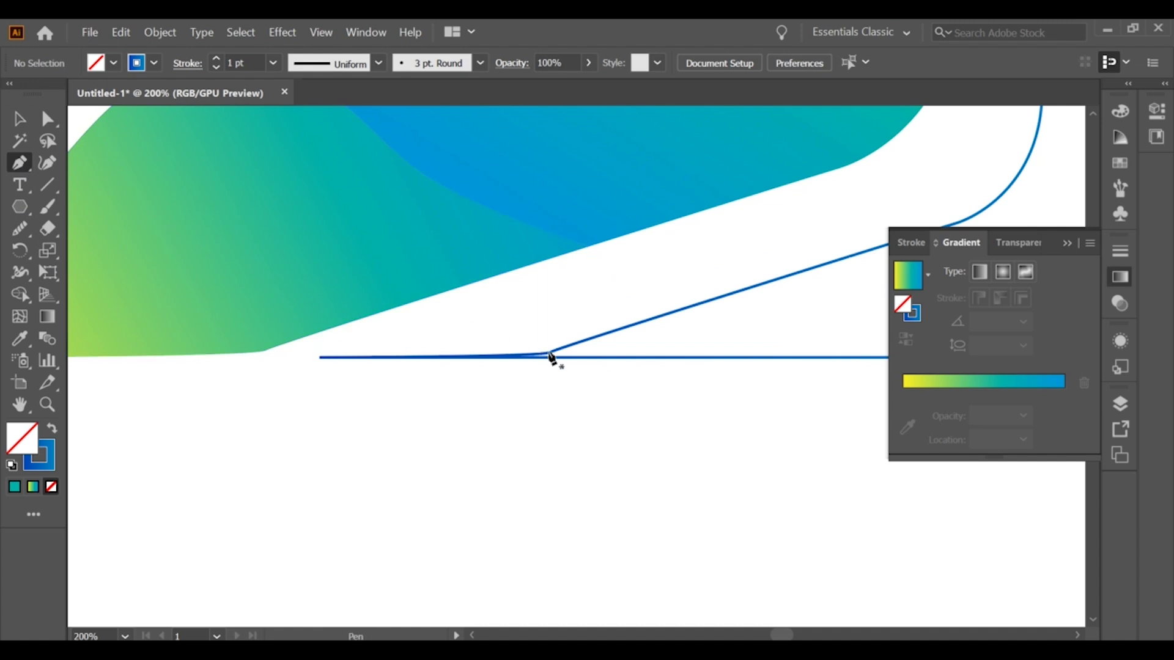
pyautogui.click(528, 356)
pyautogui.moveTo(530, 361); pyautogui.dragTo(553, 366)
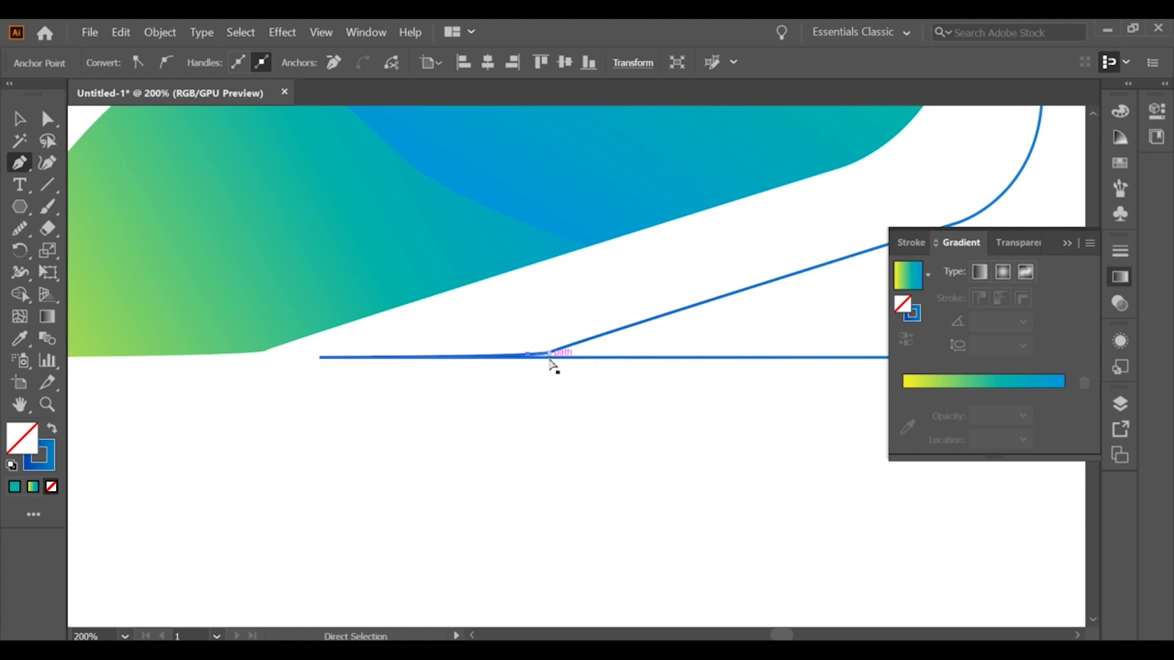
pyautogui.scroll(3, 550, 359)
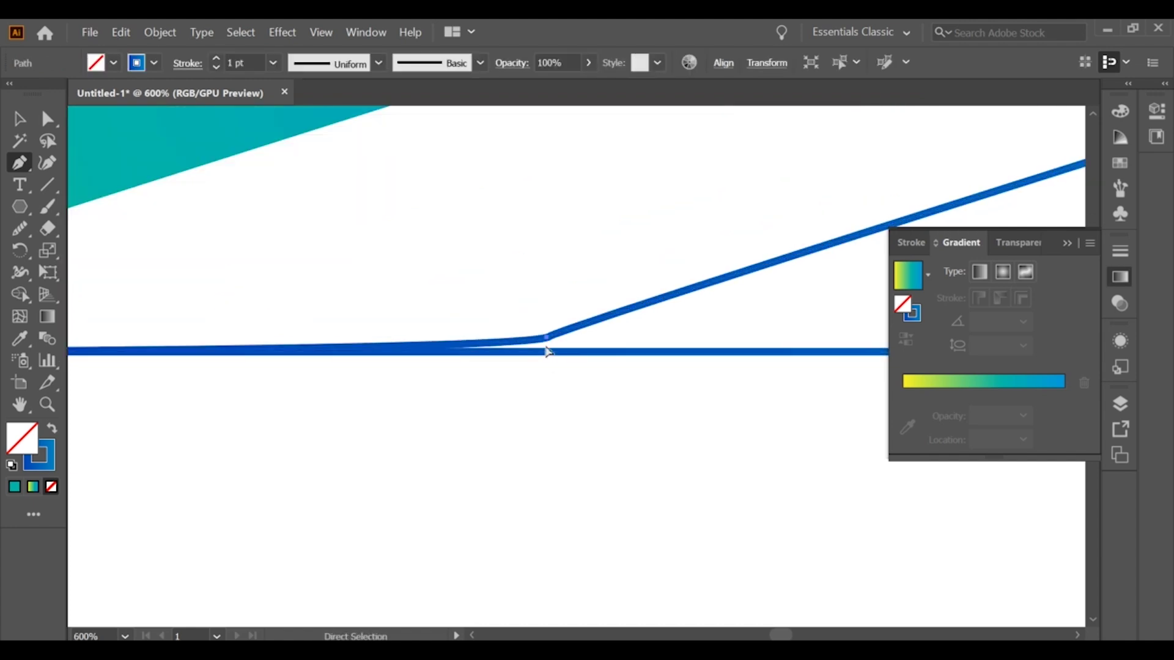
pyautogui.hotkey('ctrl', 'shift', 'a')
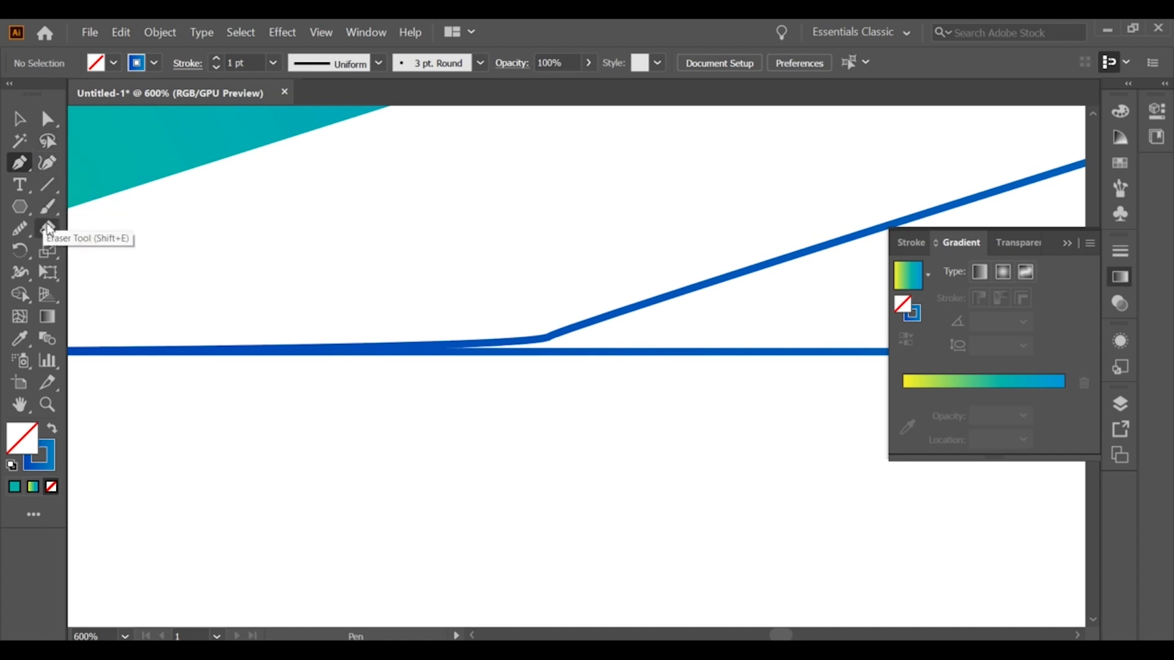
# Step: Cut the lower-right outline with the Scissors at its bend and on the base line directly below, and delete the thin left sliver
pyautogui.moveTo(49, 229); pyautogui.dragTo(120, 252)
pyautogui.click(545, 337)
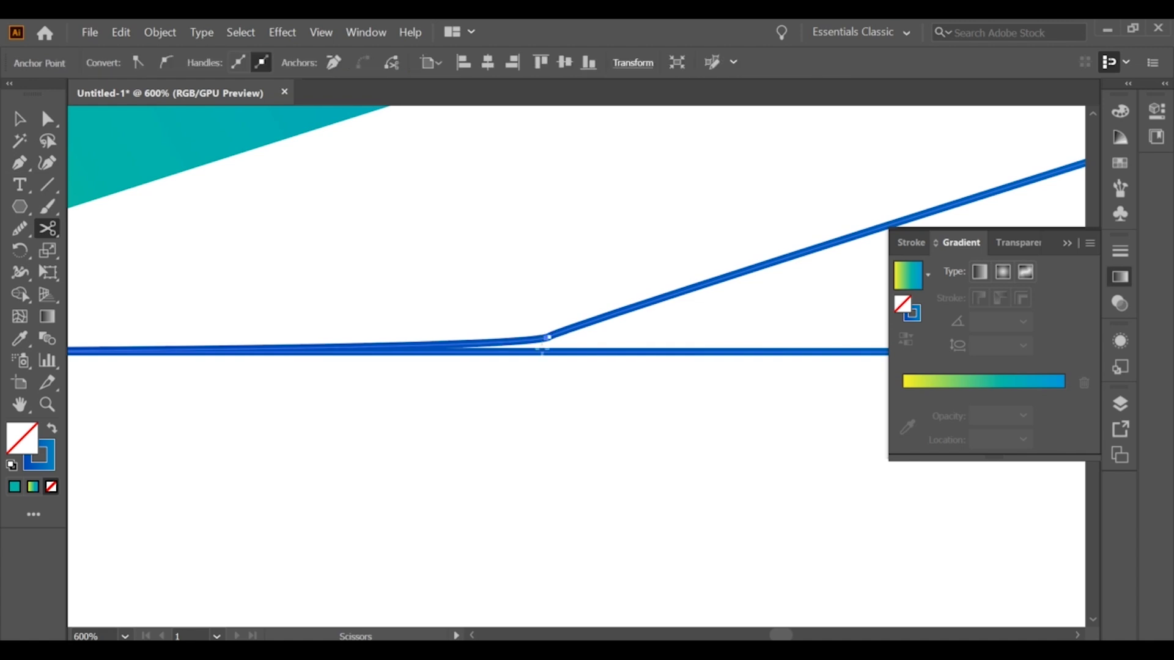
pyautogui.click(541, 352)
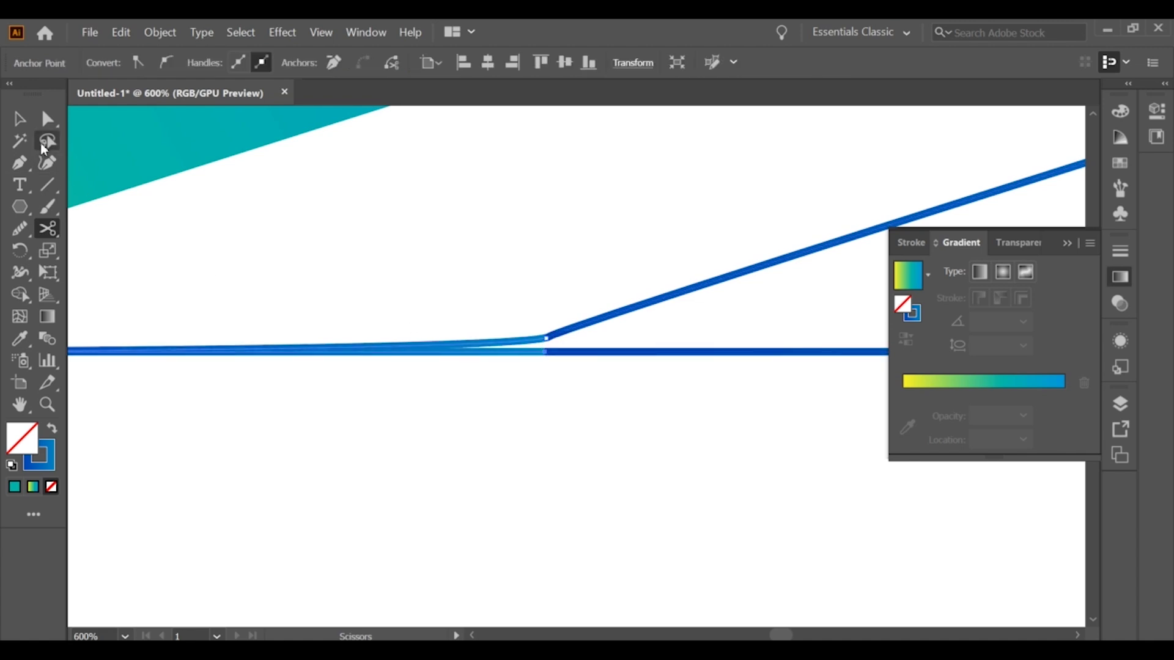
pyautogui.click(19, 119)
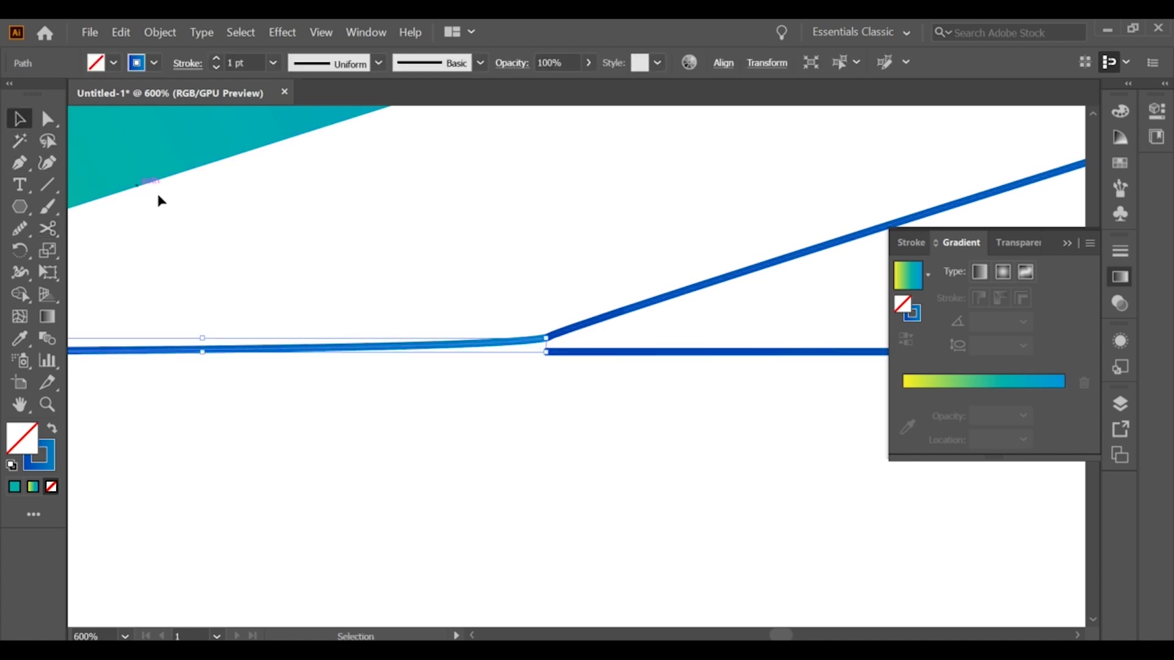
pyautogui.press('Delete')
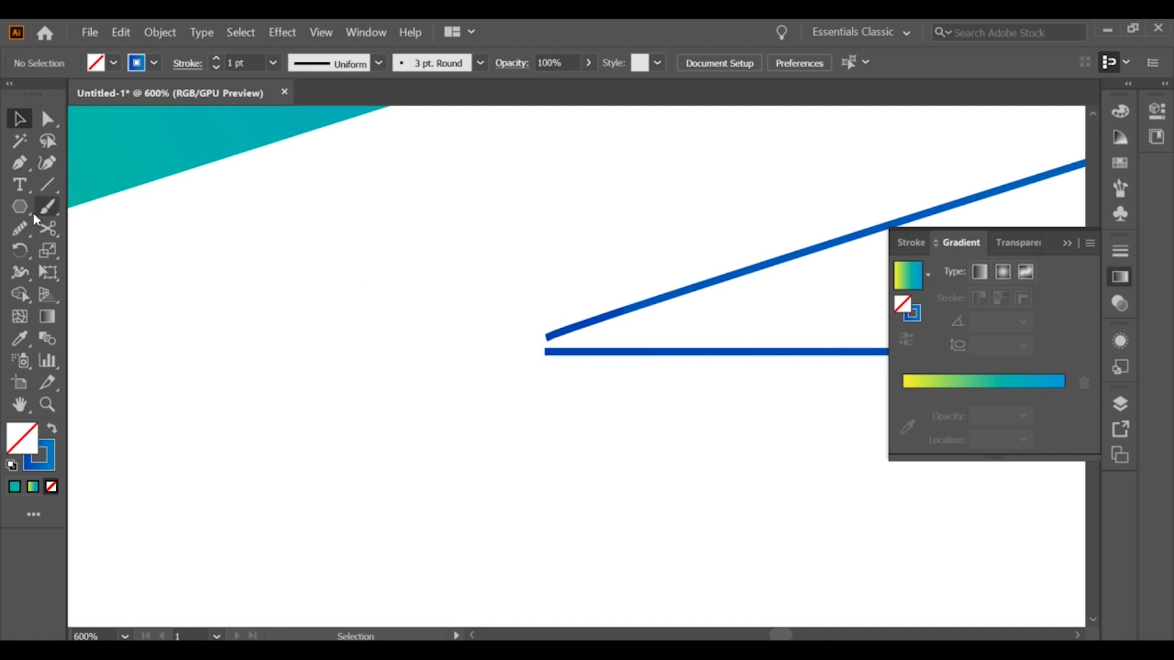
# Step: Close the outline's open left end with the Pen tool, extending it to a sharp point level with the base line, and deselect it
pyautogui.click(19, 163)
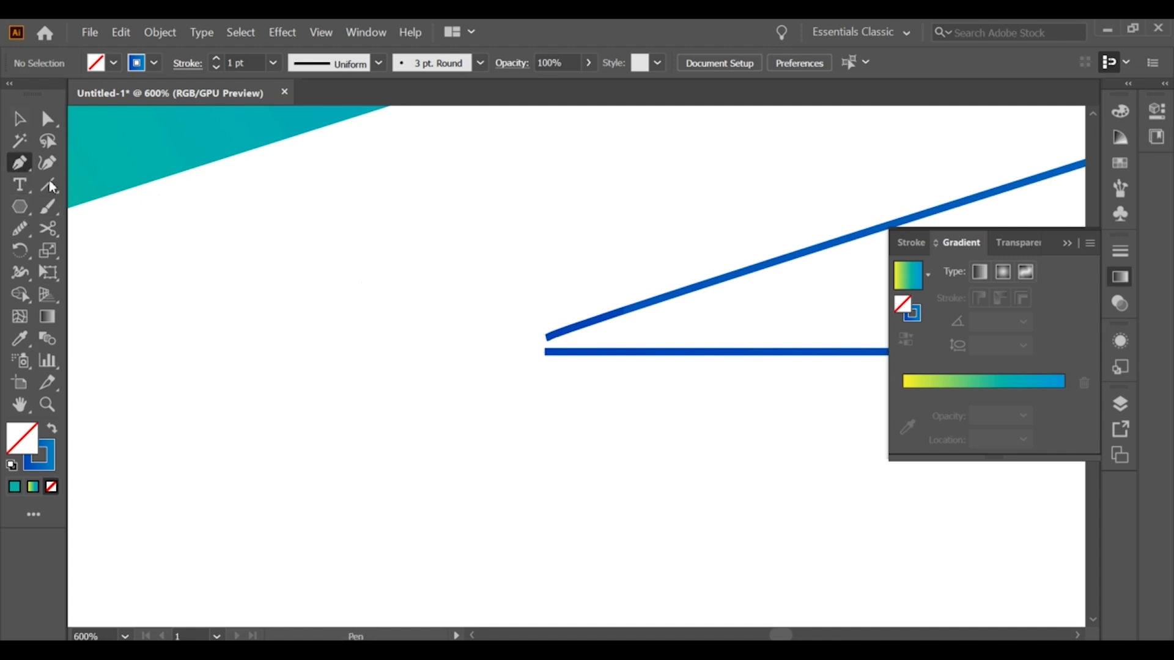
pyautogui.click(547, 338)
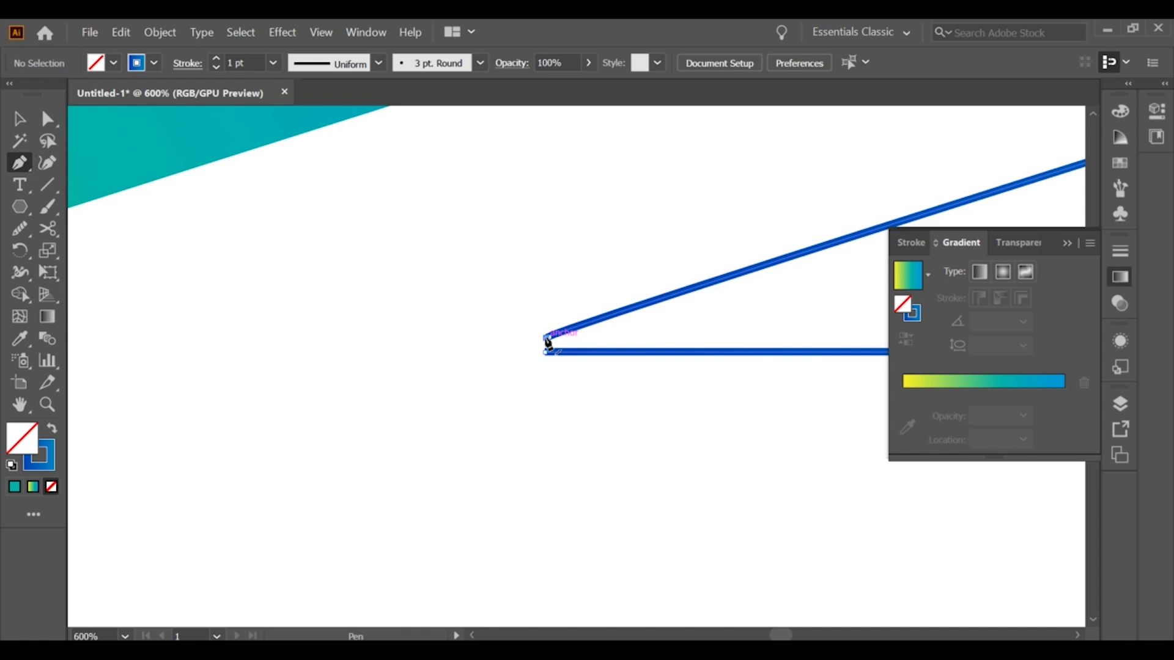
pyautogui.click(511, 353)
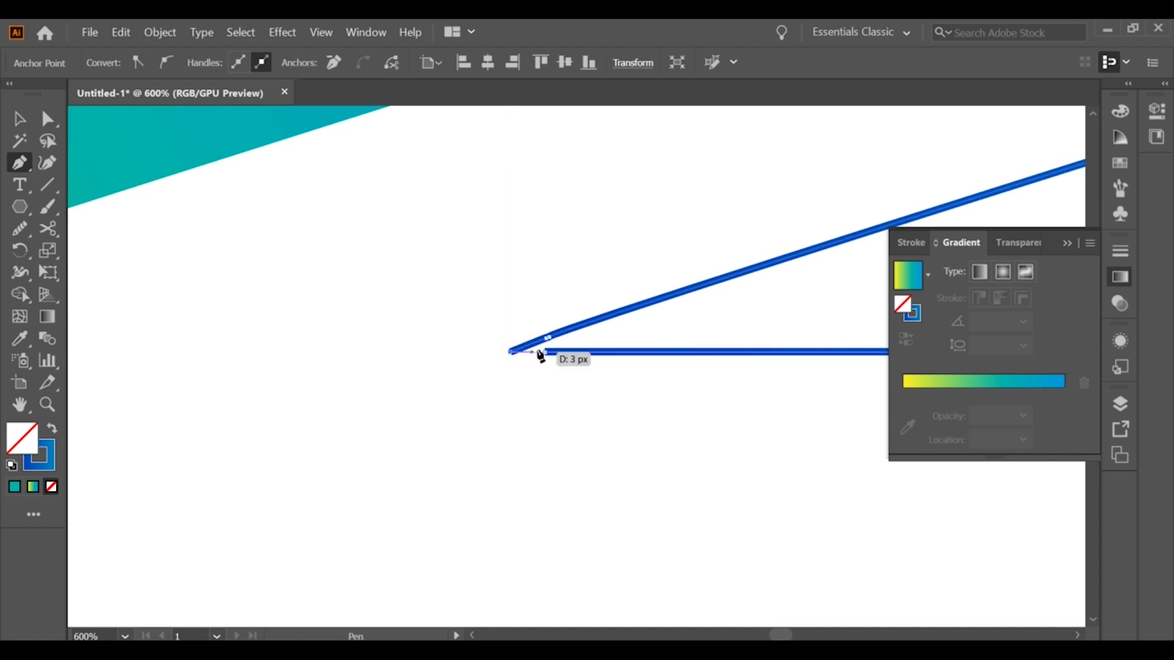
pyautogui.click(19, 119)
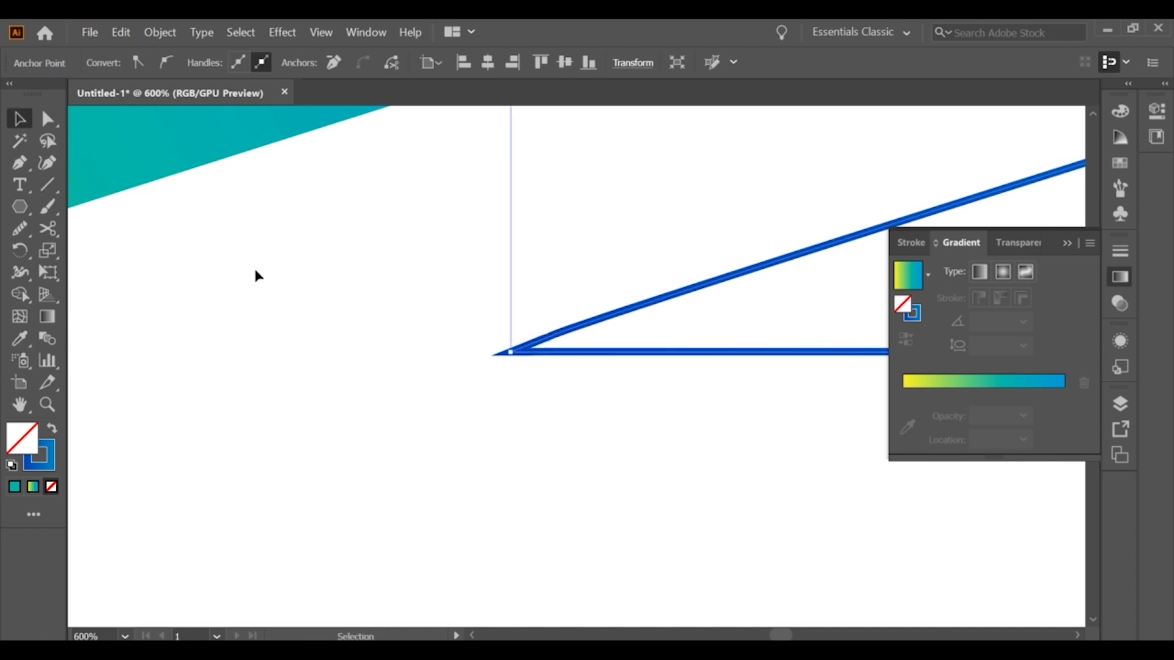
pyautogui.click(255, 272)
pyautogui.scroll(-2, 350, 338)
pyautogui.scroll(-4, 351, 343)
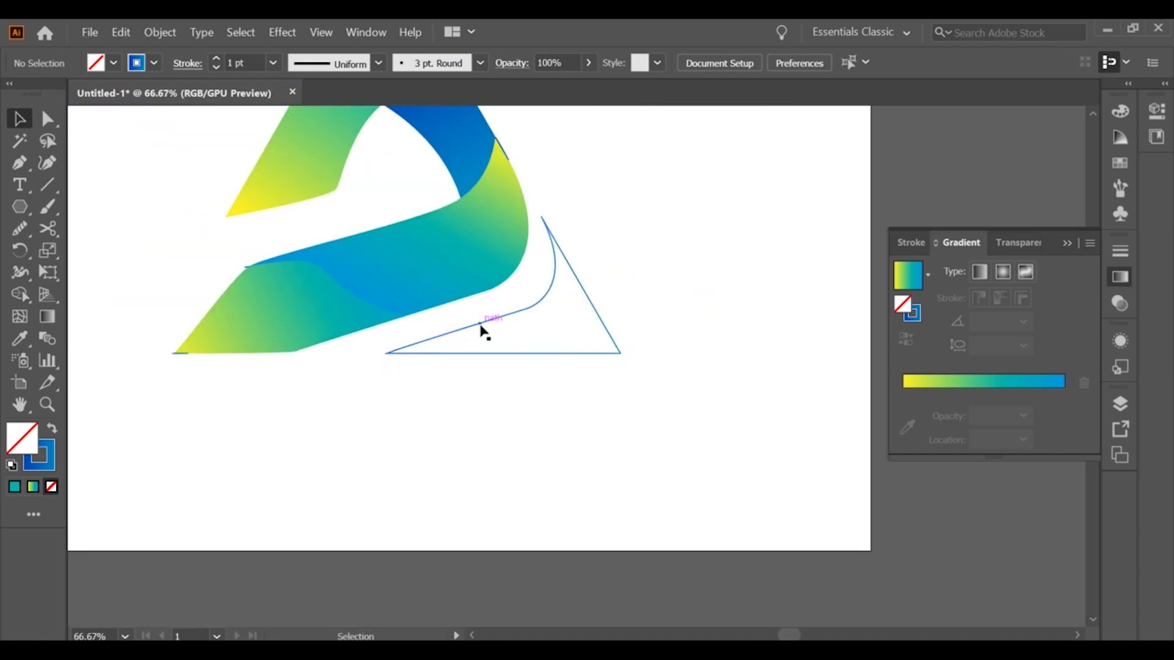
# Step: Fill the lower-right corner outline with the dark-to-light blue gradient sampled from the small inner arch
pyautogui.click(483, 327)
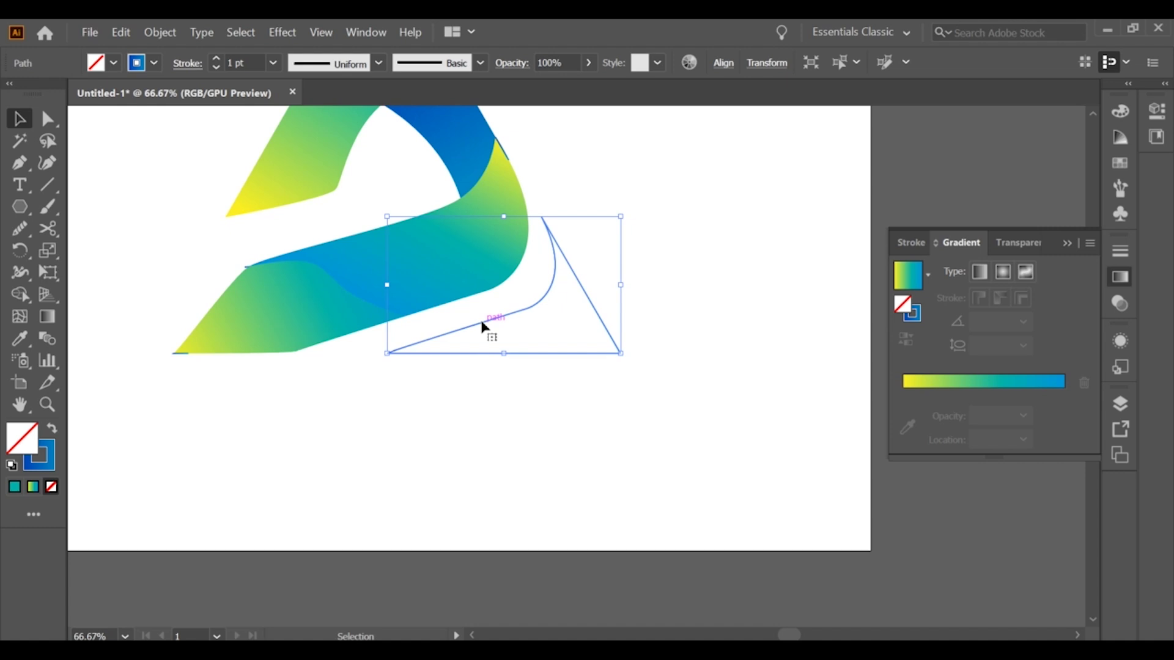
pyautogui.scroll(-1, 550, 269)
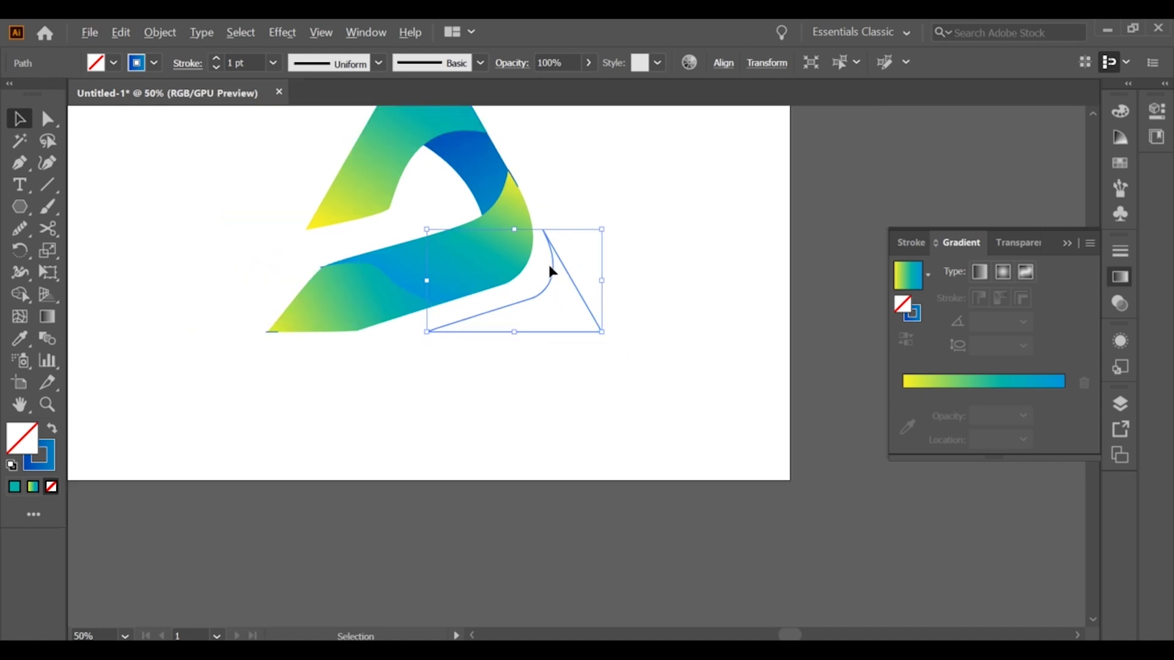
pyautogui.click(20, 338)
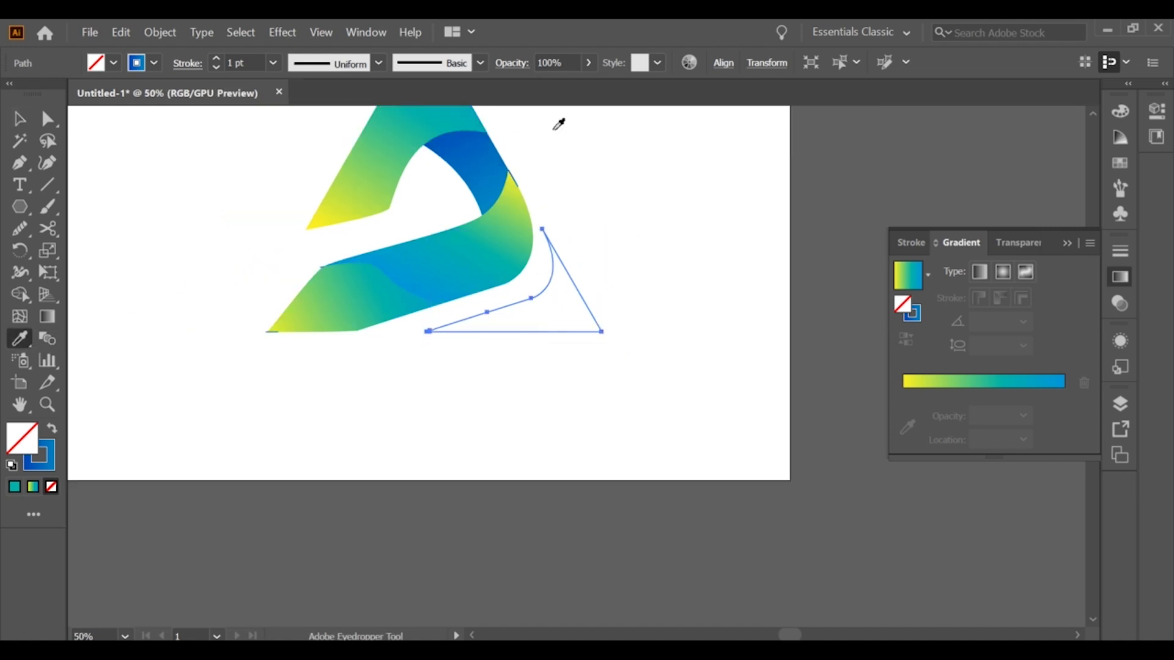
pyautogui.click(492, 153)
pyautogui.click(19, 119)
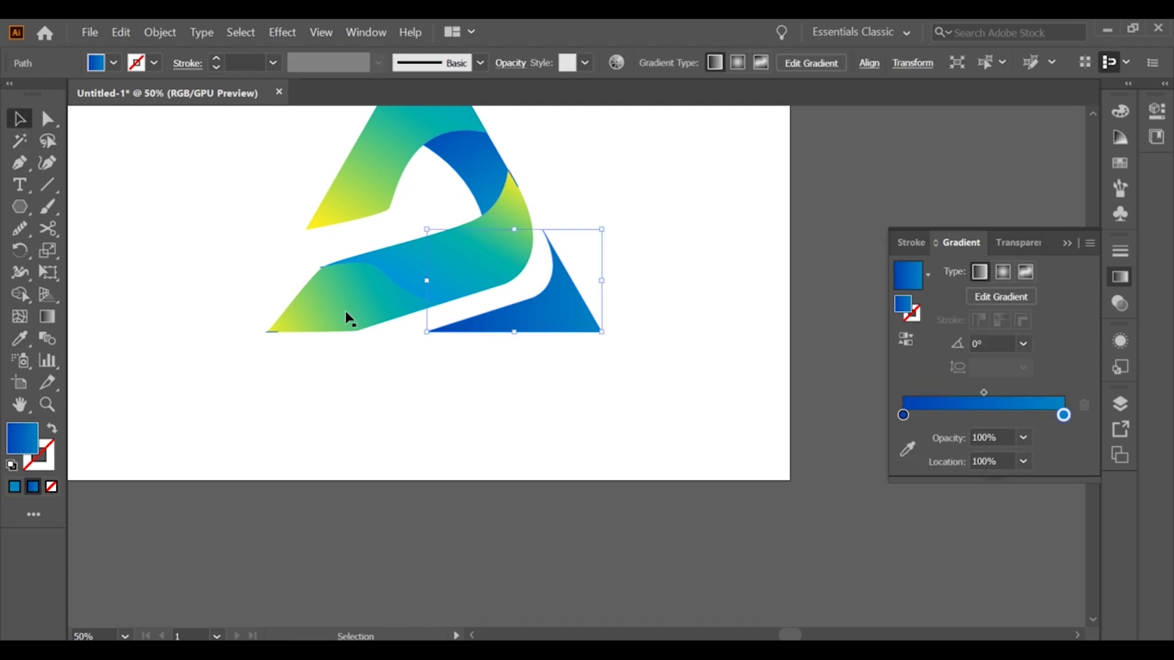
# Step: Angle the corner piece's gradient at about 146.6°, from dark blue at its lower-right corner to lighter blue at the inner curve, and deselect it
pyautogui.click(23, 340)
pyautogui.click(47, 317)
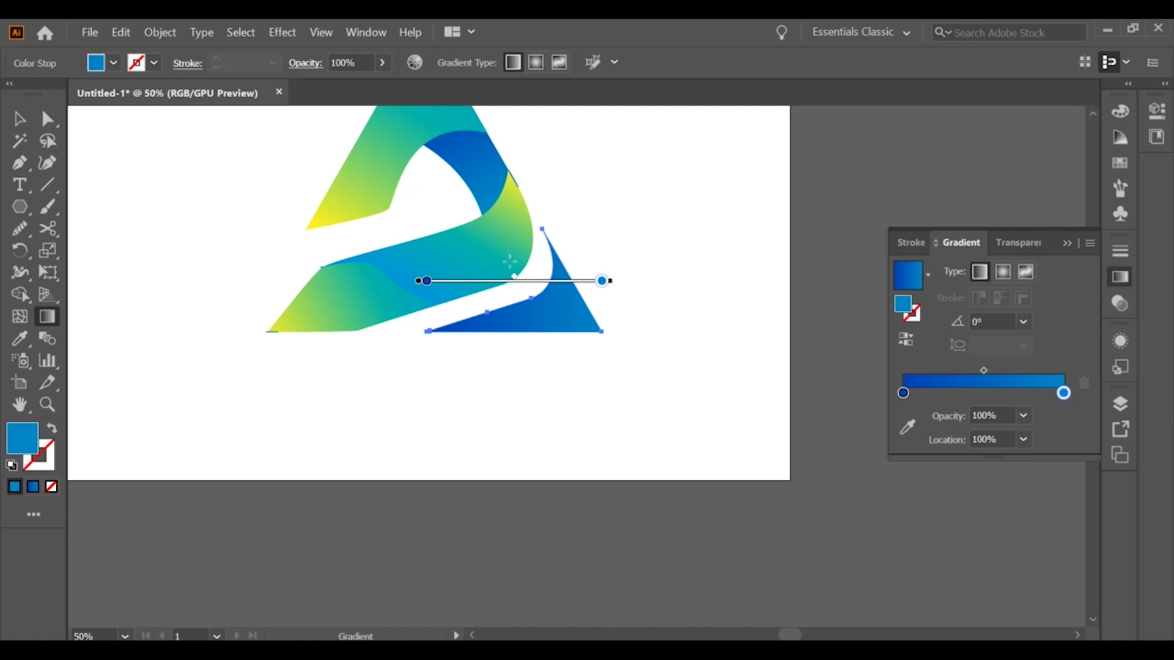
pyautogui.moveTo(545, 244)
pyautogui.mouseDown()
pyautogui.moveTo(558, 335)
pyautogui.moveTo(546, 358)
pyautogui.mouseUp()
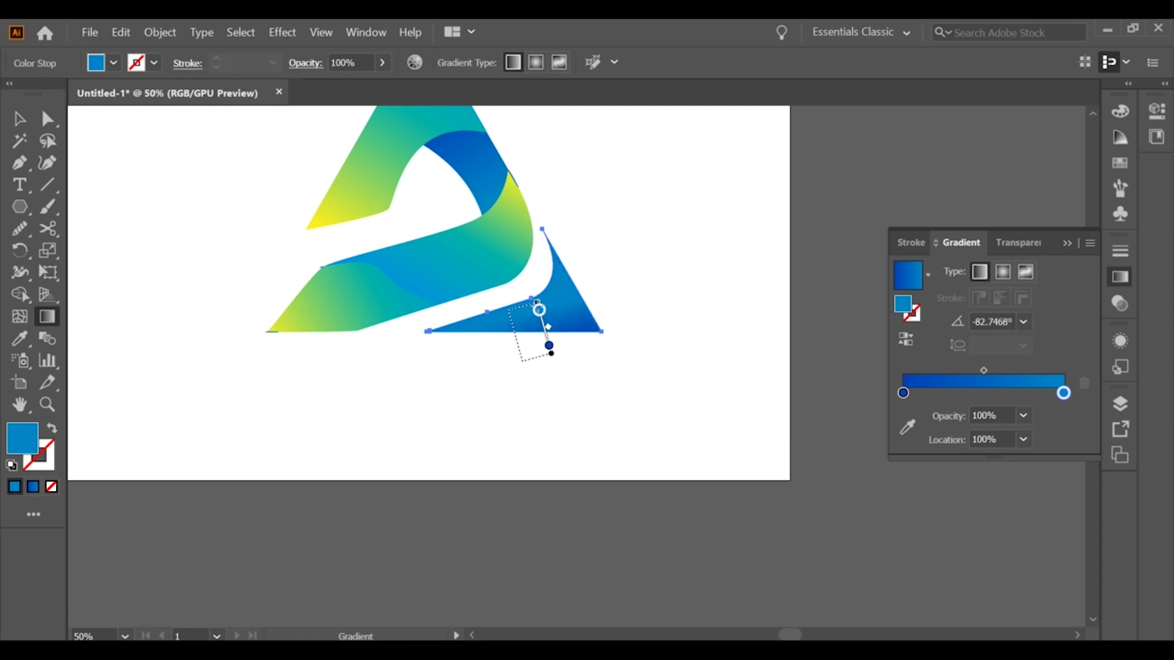
pyautogui.moveTo(539, 279); pyautogui.dragTo(577, 319)
pyautogui.moveTo(637, 353); pyautogui.dragTo(548, 297)
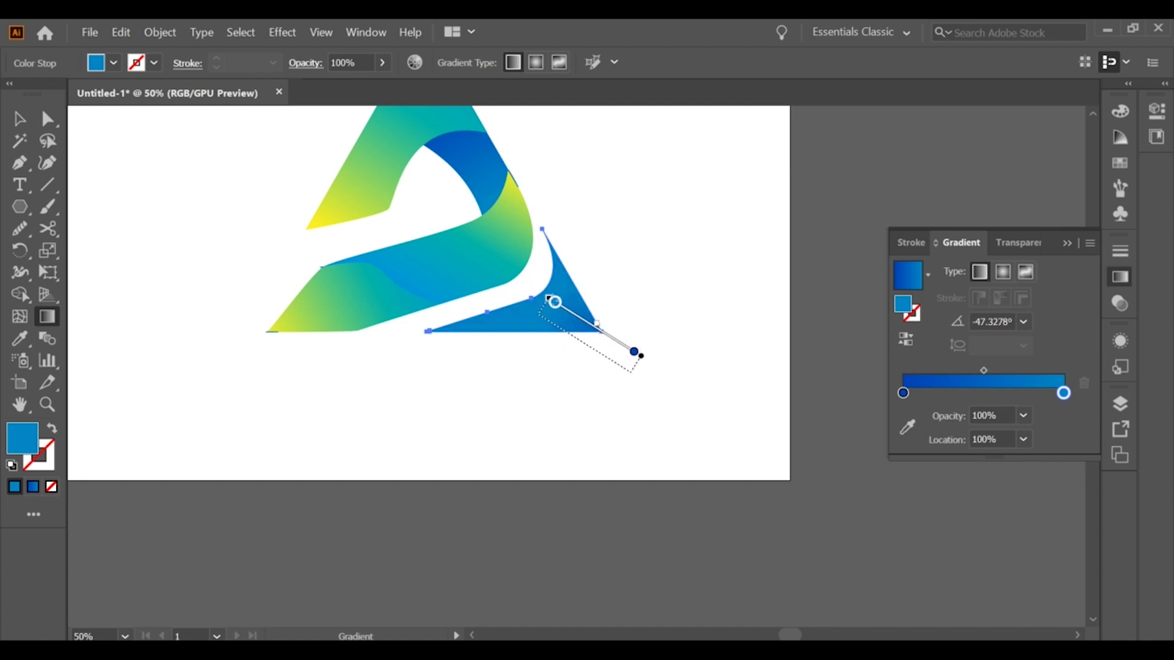
pyautogui.moveTo(550, 302); pyautogui.dragTo(597, 272)
pyautogui.moveTo(540, 318)
pyautogui.mouseDown()
pyautogui.moveTo(477, 336)
pyautogui.moveTo(562, 311)
pyautogui.mouseUp()
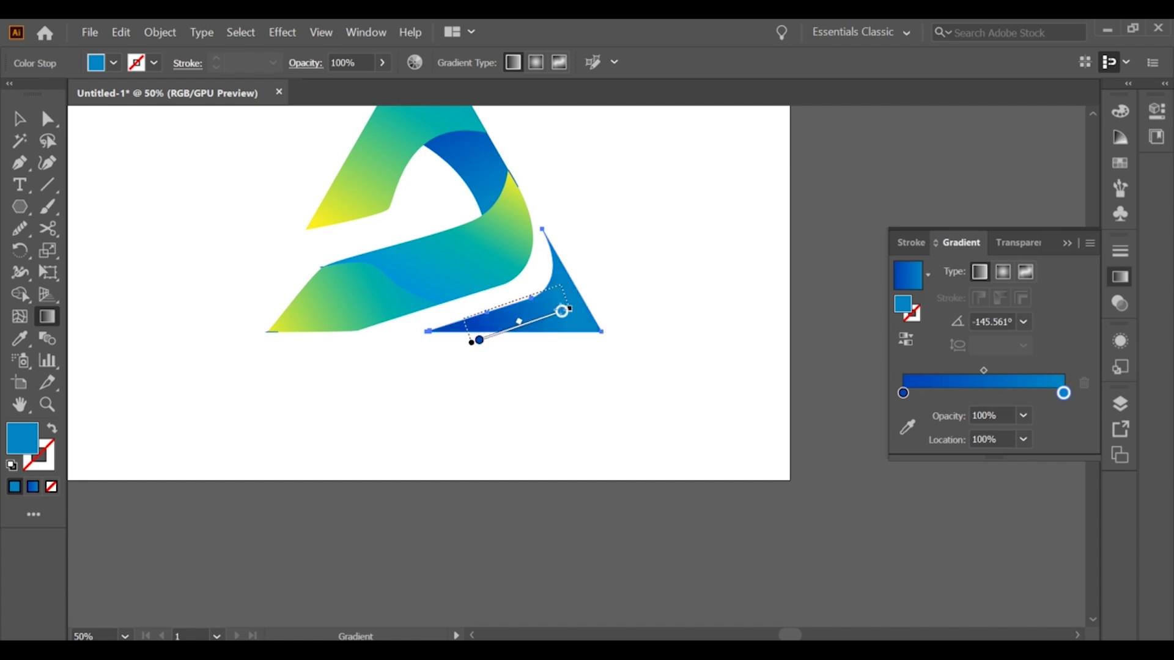
pyautogui.moveTo(526, 277); pyautogui.dragTo(605, 332)
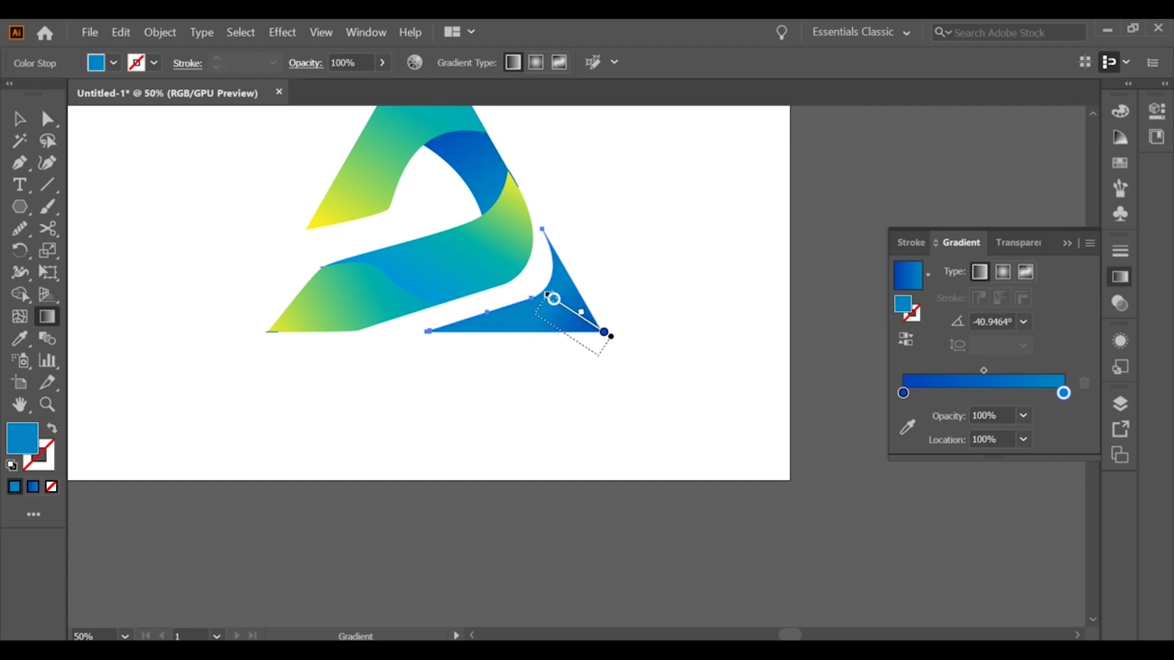
pyautogui.click(18, 119)
pyautogui.click(207, 224)
pyautogui.press('space')
pyautogui.moveTo(211, 221); pyautogui.dragTo(405, 371)
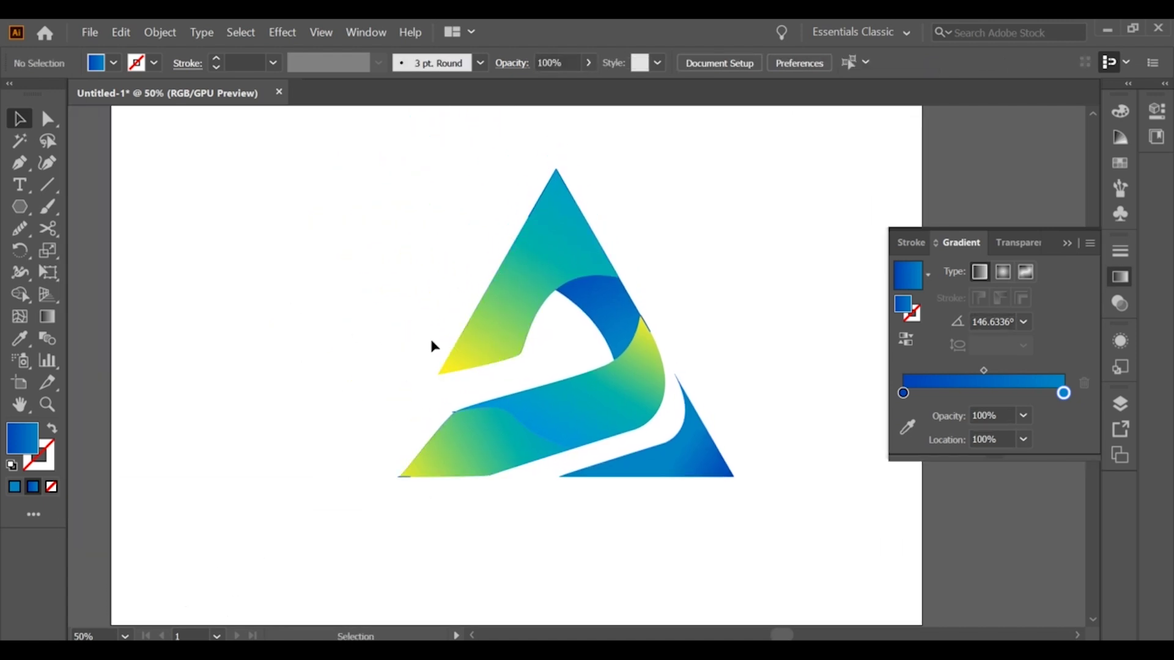
pyautogui.click(576, 243)
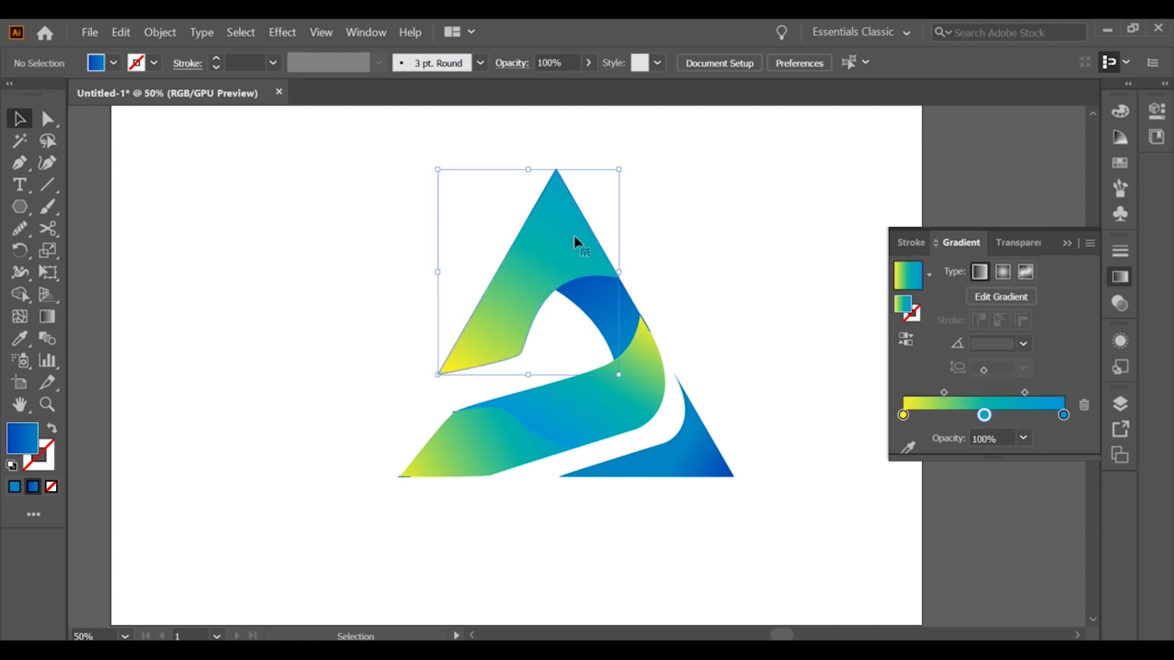
pyautogui.keyDown('shift'); pyautogui.click(636, 401); pyautogui.keyUp('shift')
pyautogui.doubleClick(629, 409)
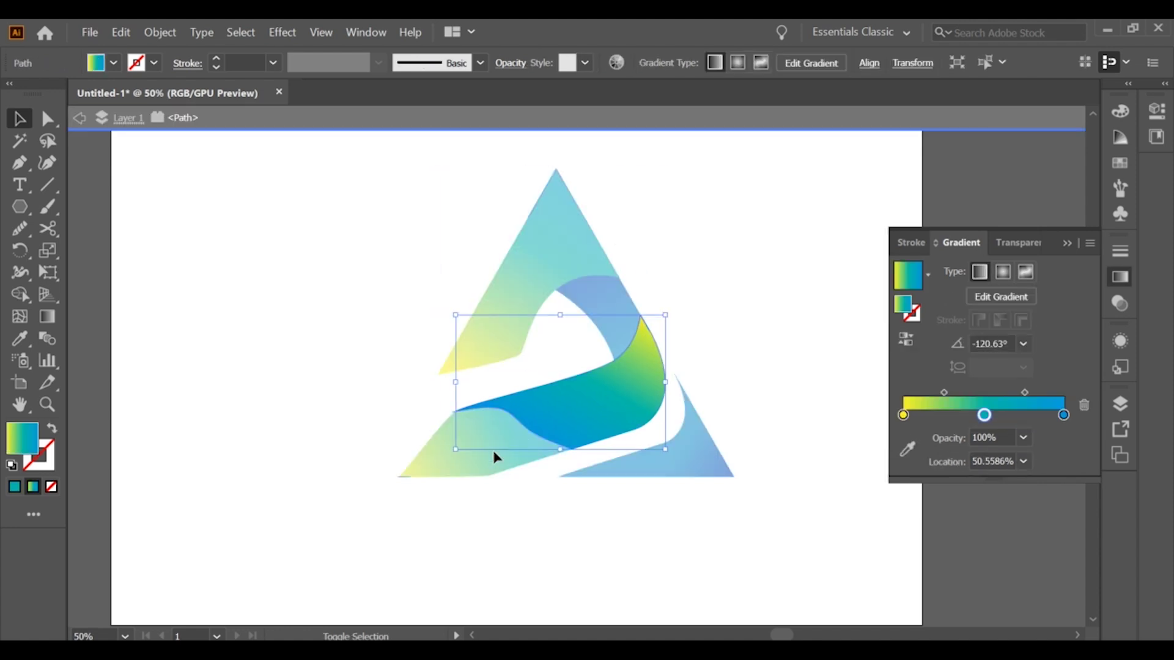
pyautogui.doubleClick(335, 397)
# Step: Select all the gradient-filled pieces of the logo and cut them from the artboard
pyautogui.click(526, 288)
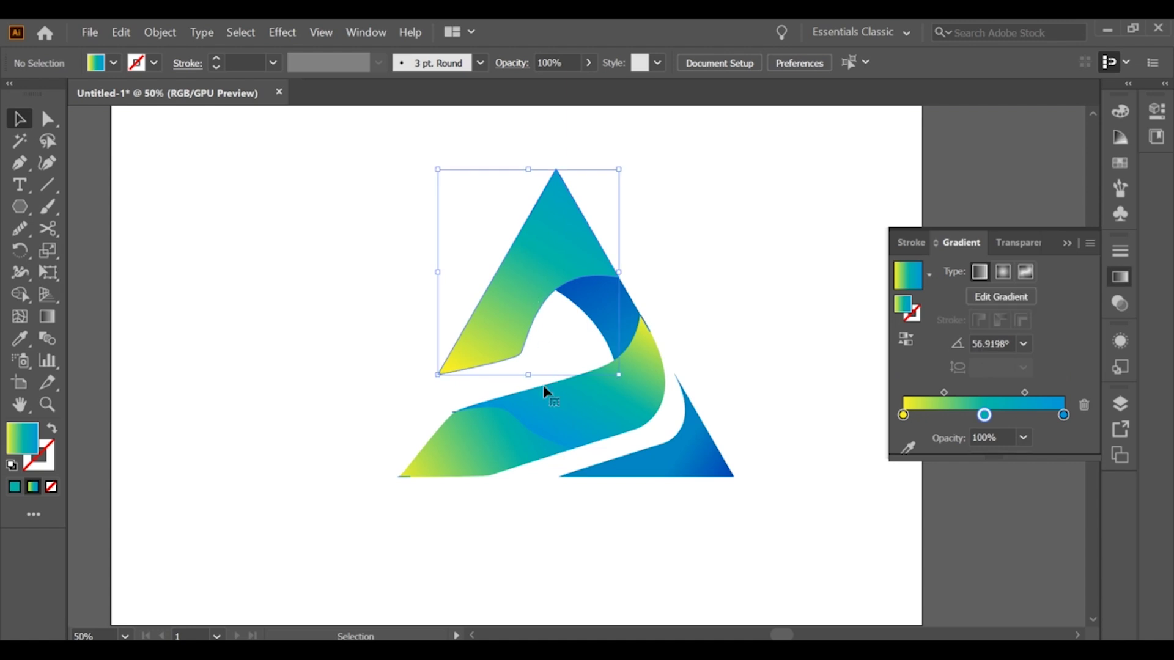
pyautogui.keyDown('shift'); pyautogui.click(563, 419); pyautogui.keyUp('shift')
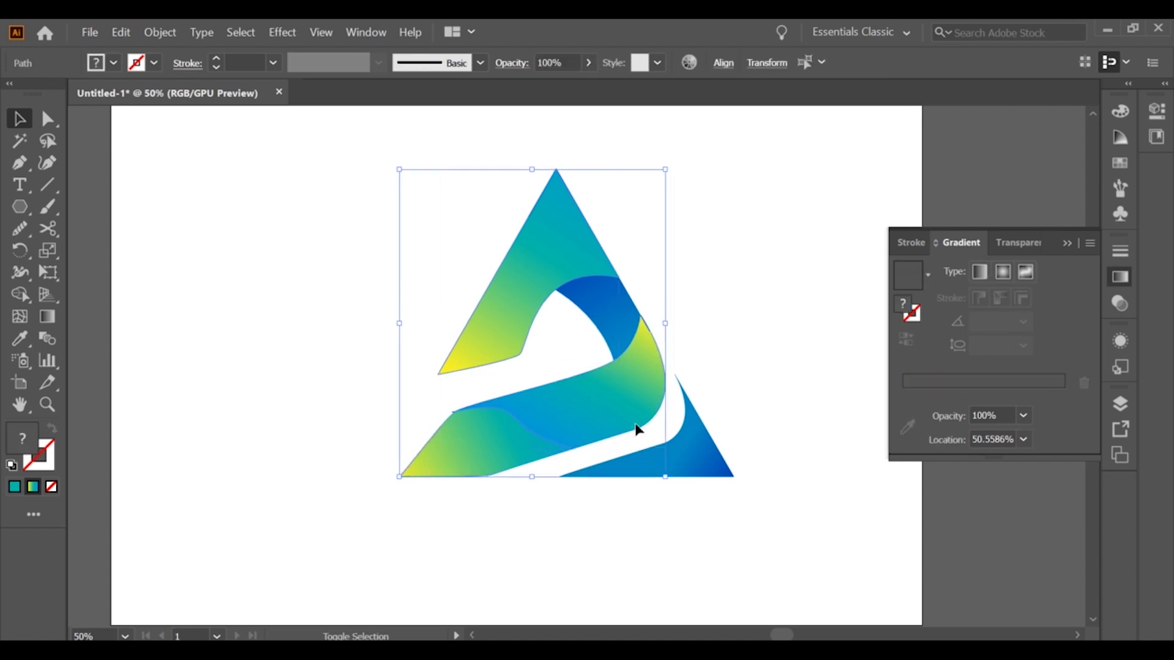
pyautogui.keyDown('shift'); pyautogui.click(695, 464); pyautogui.keyUp('shift')
pyautogui.press('ctrl')
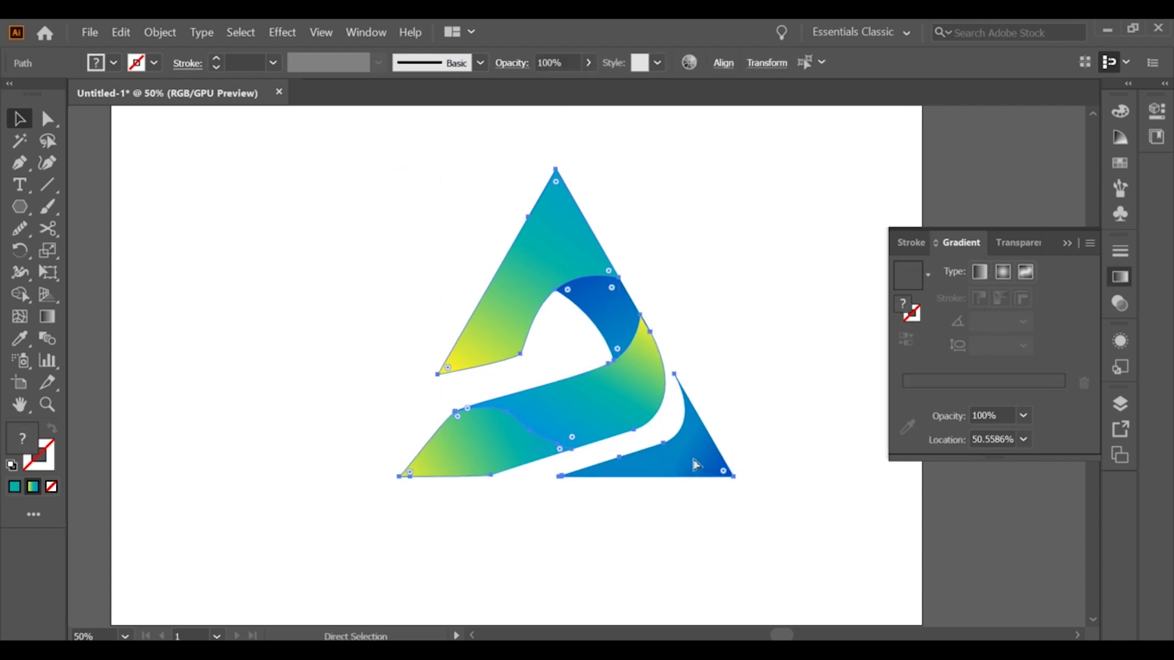
pyautogui.press('Delete')
# Step: Delete the stray line fragments left around the logo's outline and paste the cut logo pieces back
pyautogui.moveTo(514, 191); pyautogui.dragTo(699, 385)
pyautogui.press('Delete')
pyautogui.moveTo(330, 422); pyautogui.dragTo(455, 505)
pyautogui.press('Delete')
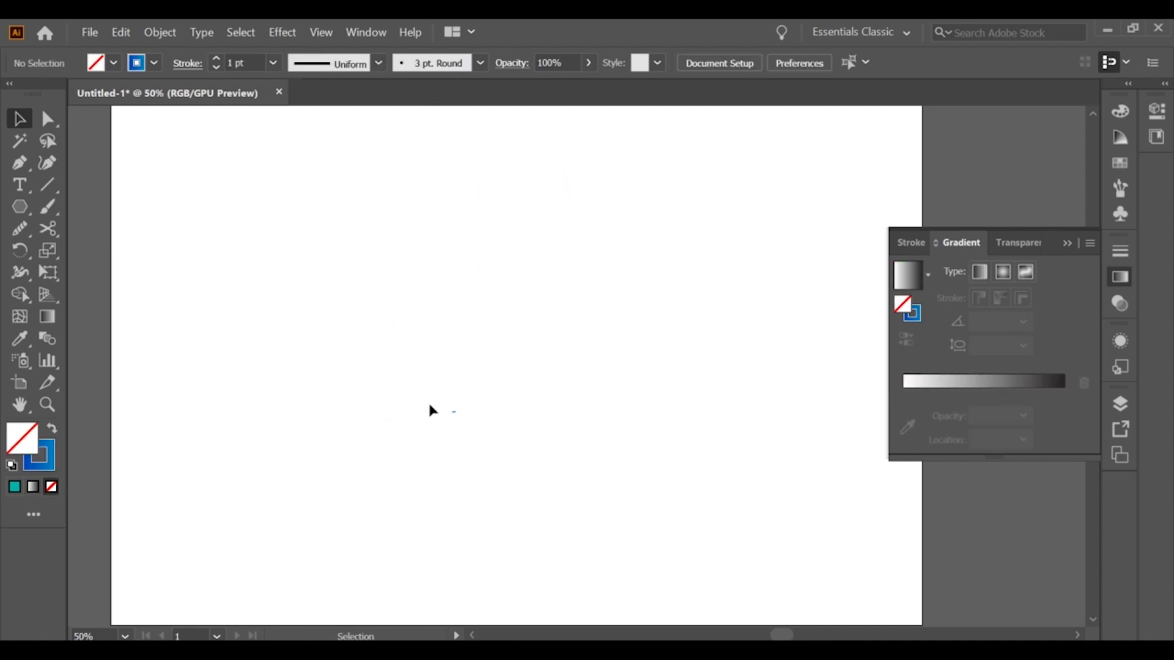
pyautogui.moveTo(514, 446); pyautogui.dragTo(518, 450)
pyautogui.press('Delete')
pyautogui.press('a')
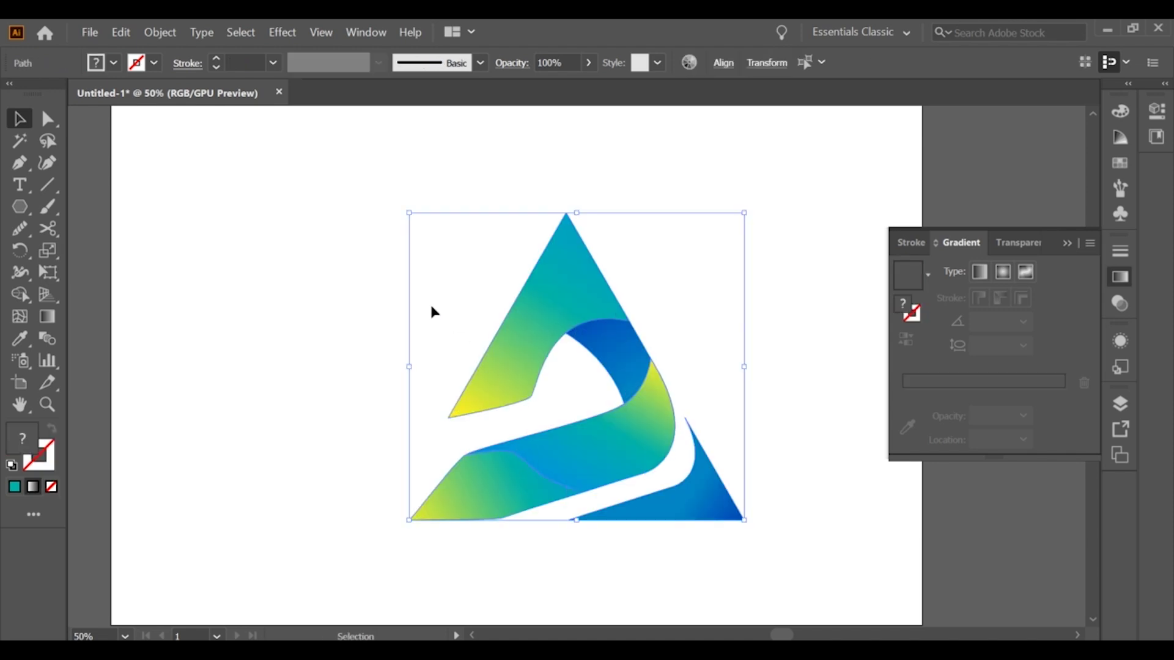
# Step: Move the whole logo up and to the left, closer to the artboard's horizontal center
pyautogui.scroll(-1, 491, 324)
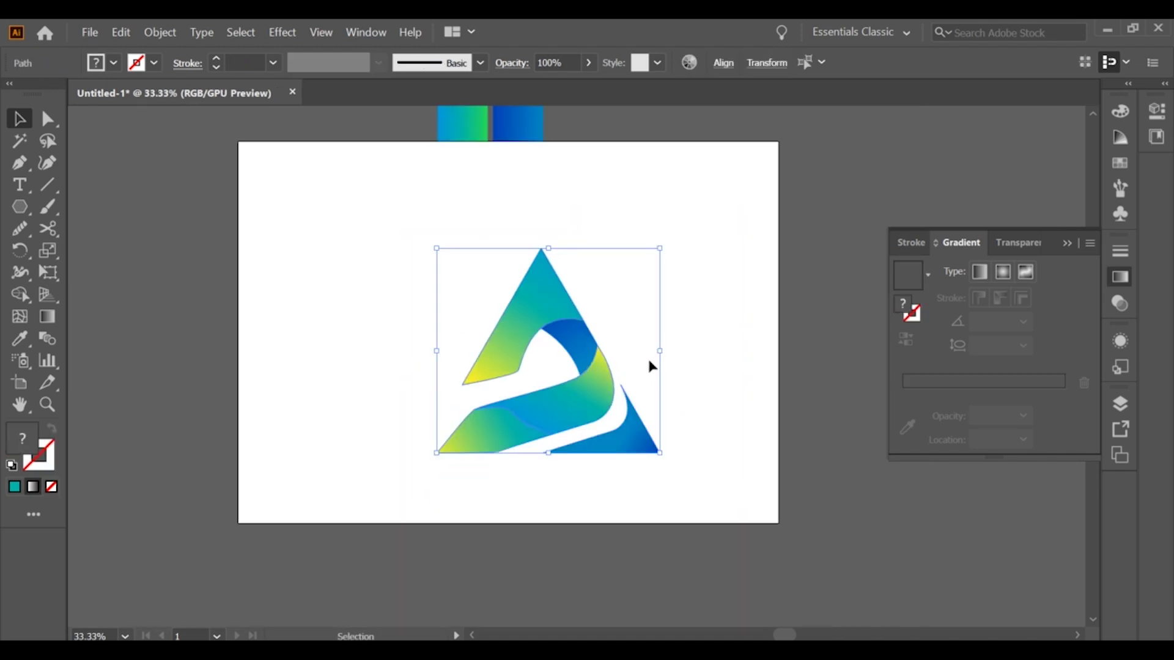
pyautogui.scroll(-1, 649, 366)
pyautogui.moveTo(575, 337); pyautogui.dragTo(561, 313)
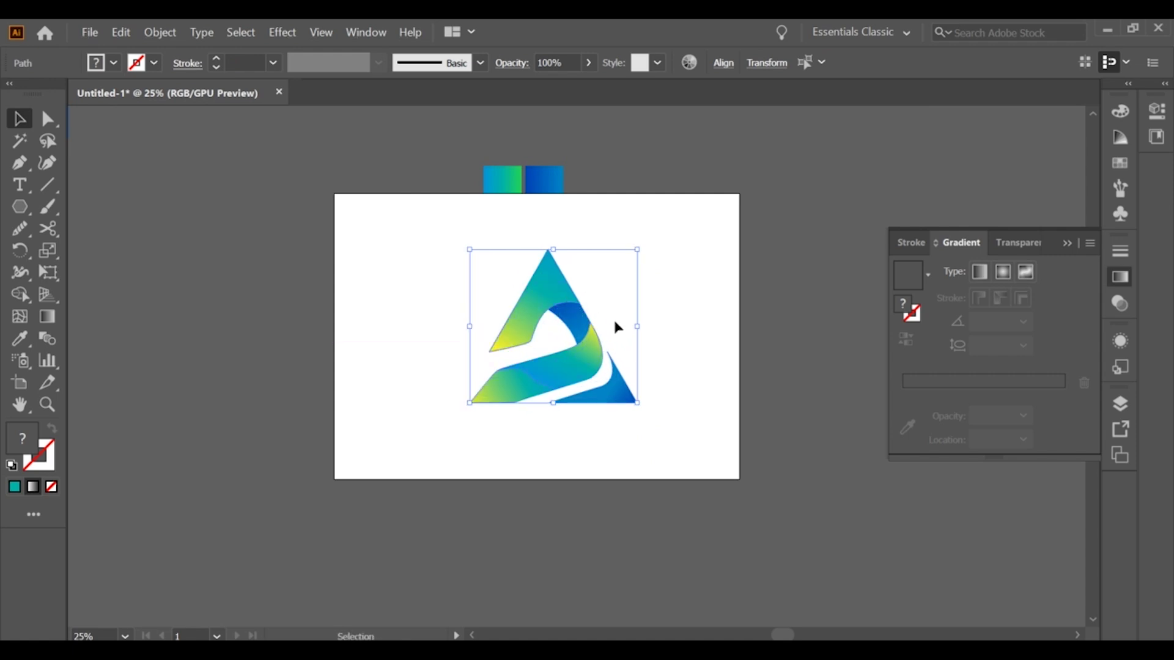
pyautogui.moveTo(635, 328); pyautogui.dragTo(666, 332)
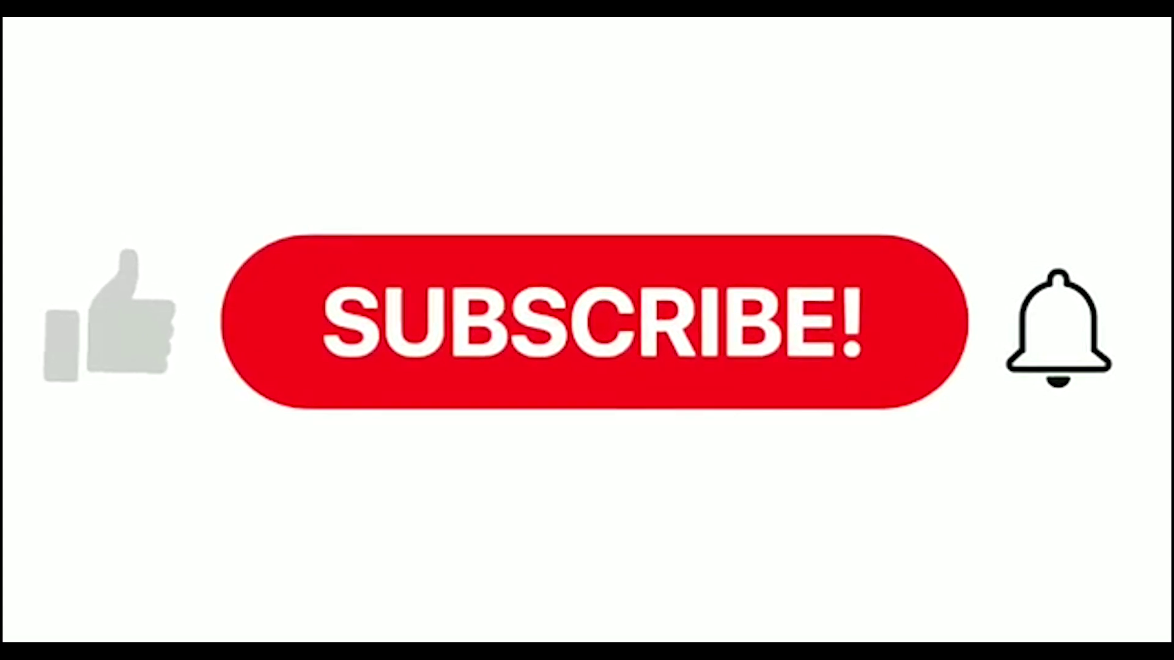